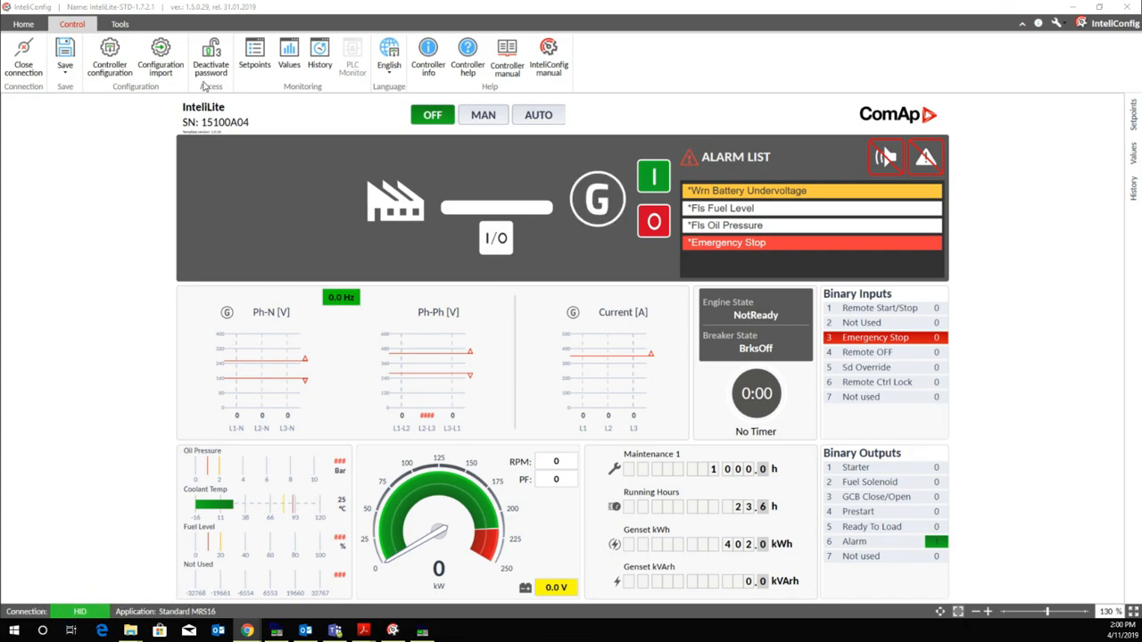
# Step: Open the controller configuration to view its basic setpoints and close it without changes
pyautogui.click(206, 68)
pyautogui.click(120, 55)
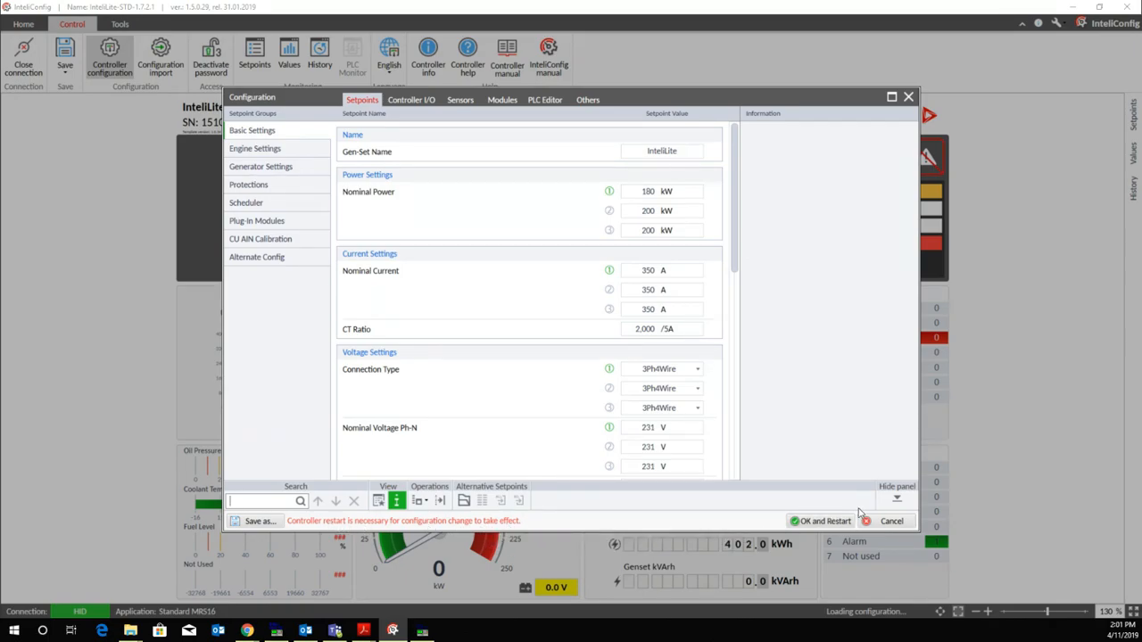
pyautogui.click(907, 98)
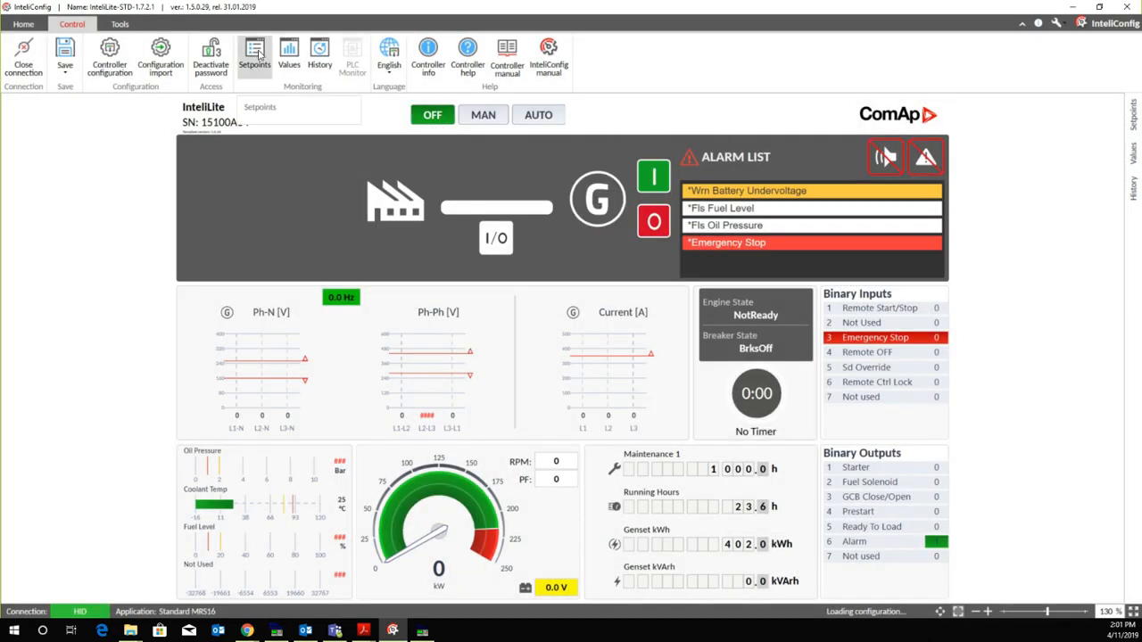
# Step: Set the first Nominal Power setpoint to 200 kW in the online setpoints and close the setpoints window
pyautogui.click(255, 55)
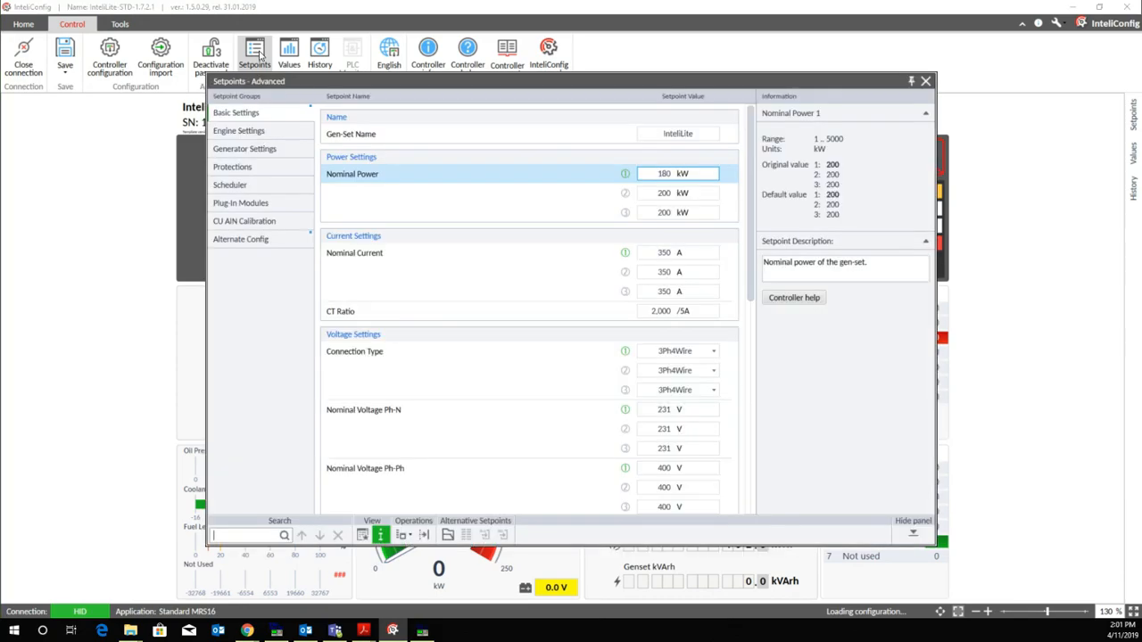
pyautogui.click(666, 176)
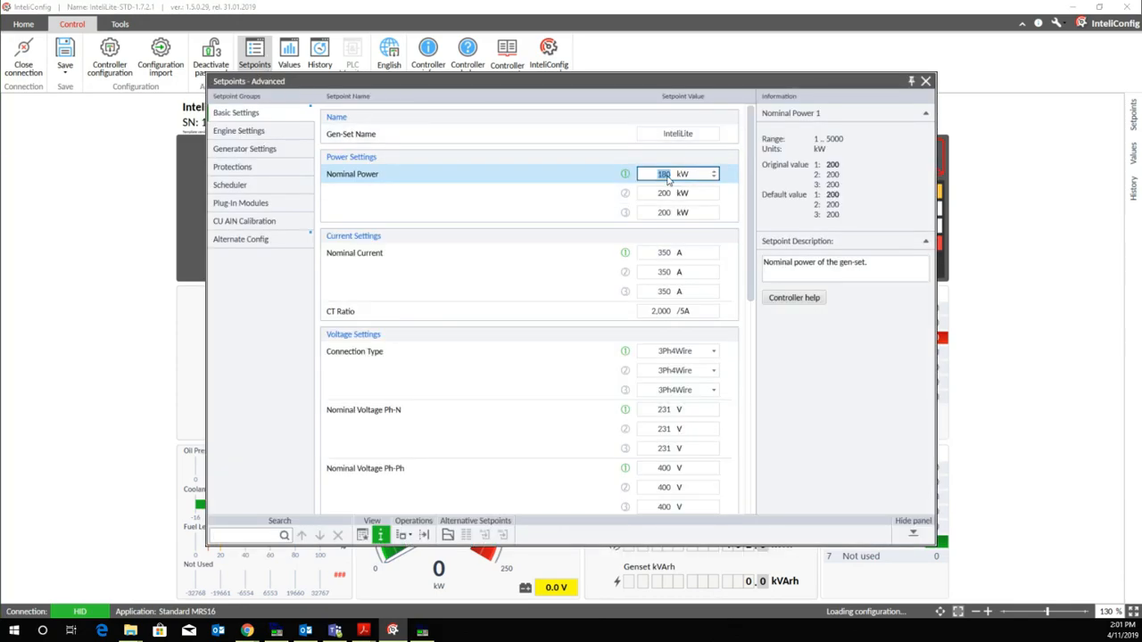
pyautogui.write('200')
pyautogui.press('Return')
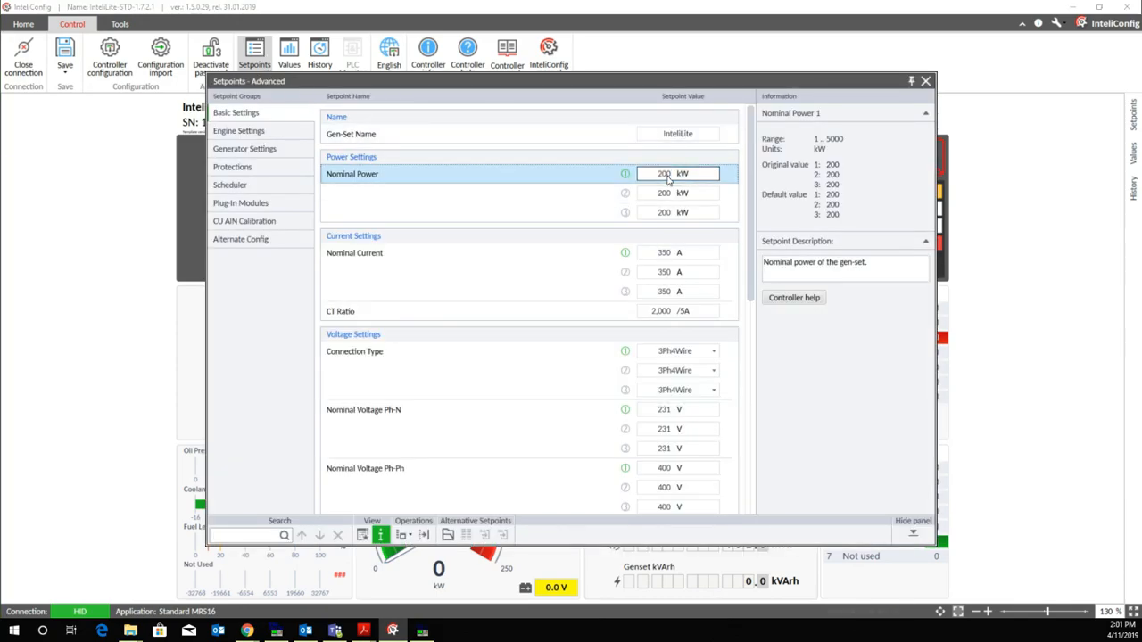
pyautogui.click(926, 82)
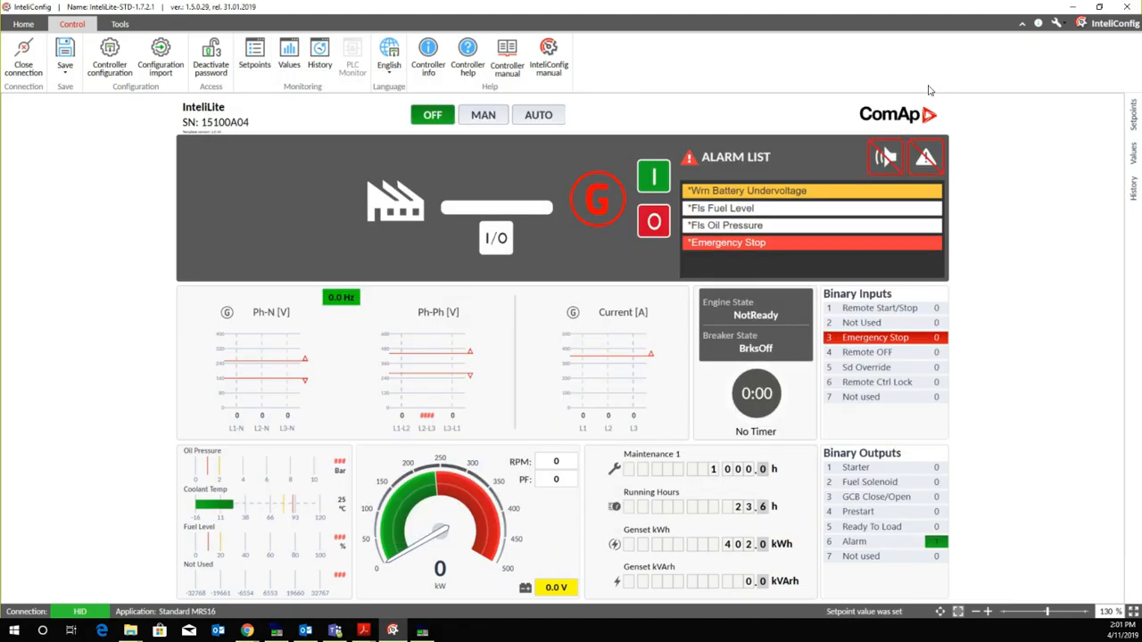
# Step: Set the first Nominal Power value to 180 kW in the controller configuration's basic settings
pyautogui.click(110, 58)
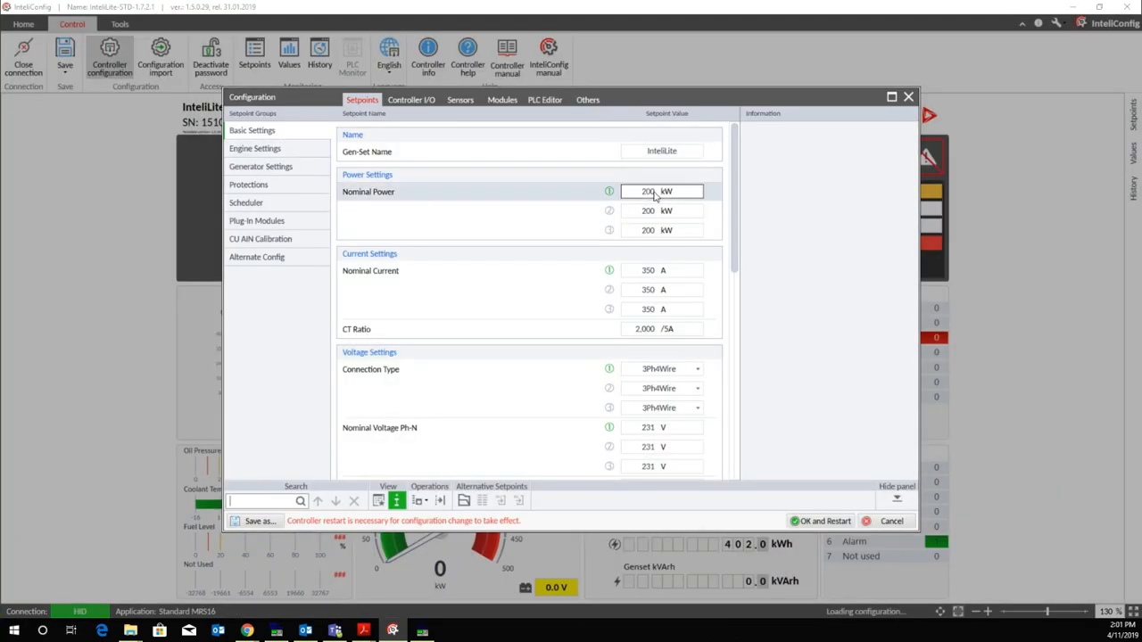
pyautogui.click(649, 195)
pyautogui.write('180')
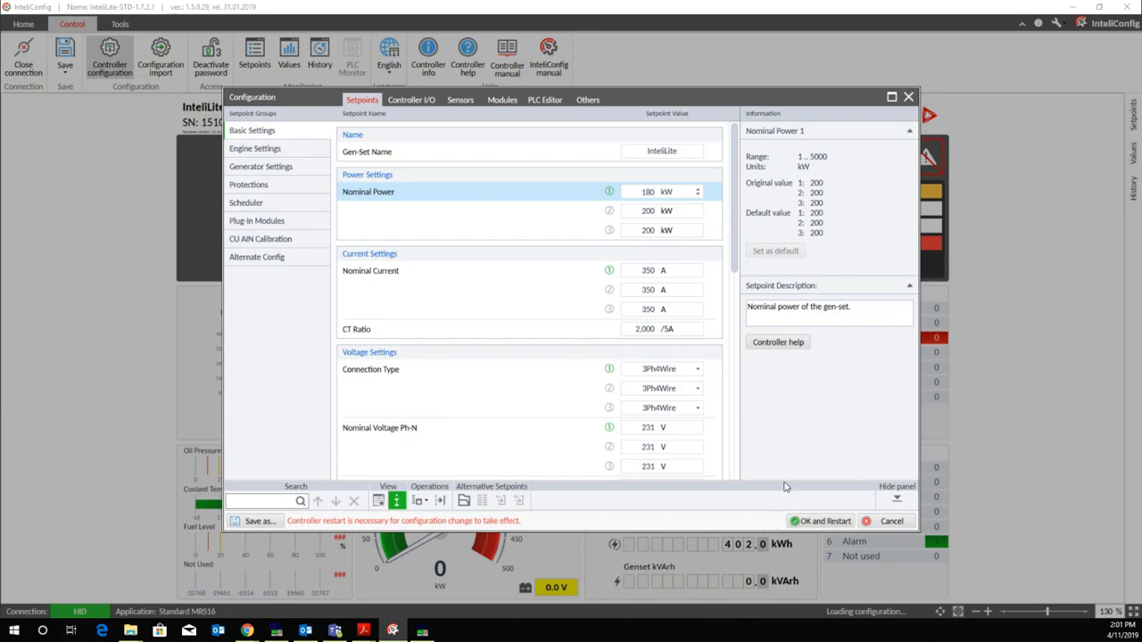
# Step: View the controller help page for Nominal Power 1, close it, and look over the current and voltage setpoints
pyautogui.click(650, 193)
pyautogui.click(776, 344)
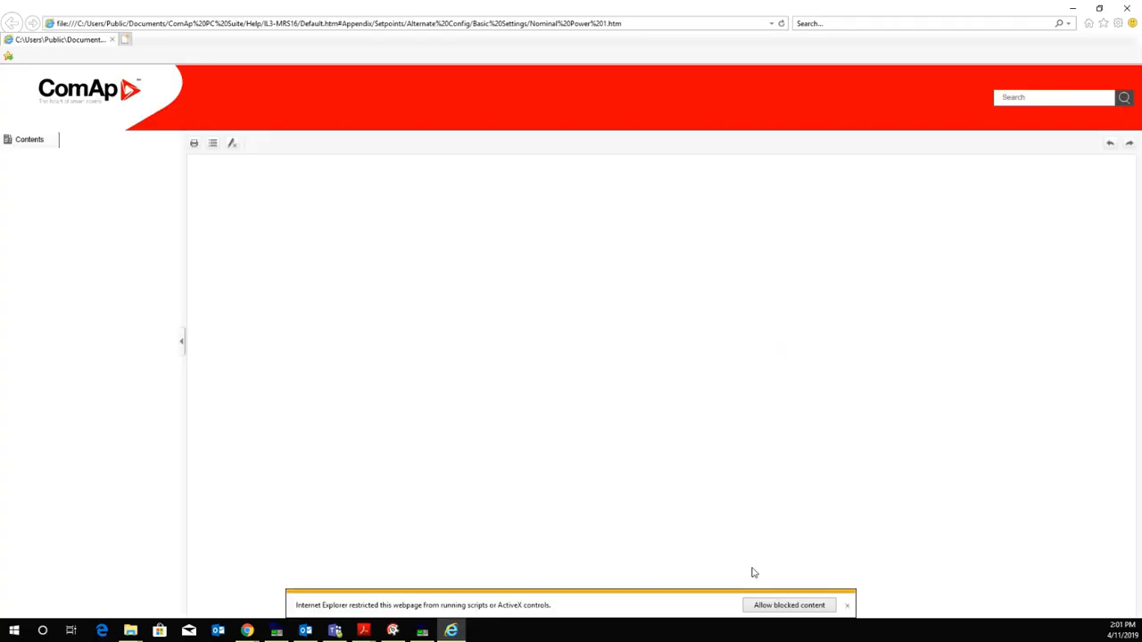
pyautogui.click(778, 605)
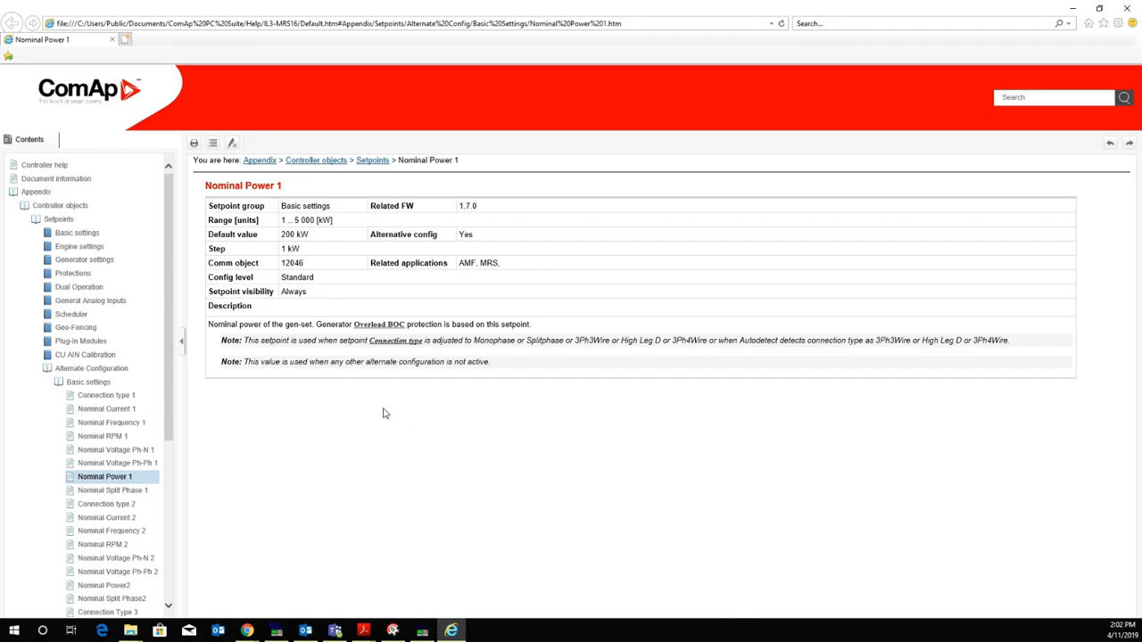
pyautogui.click(1127, 9)
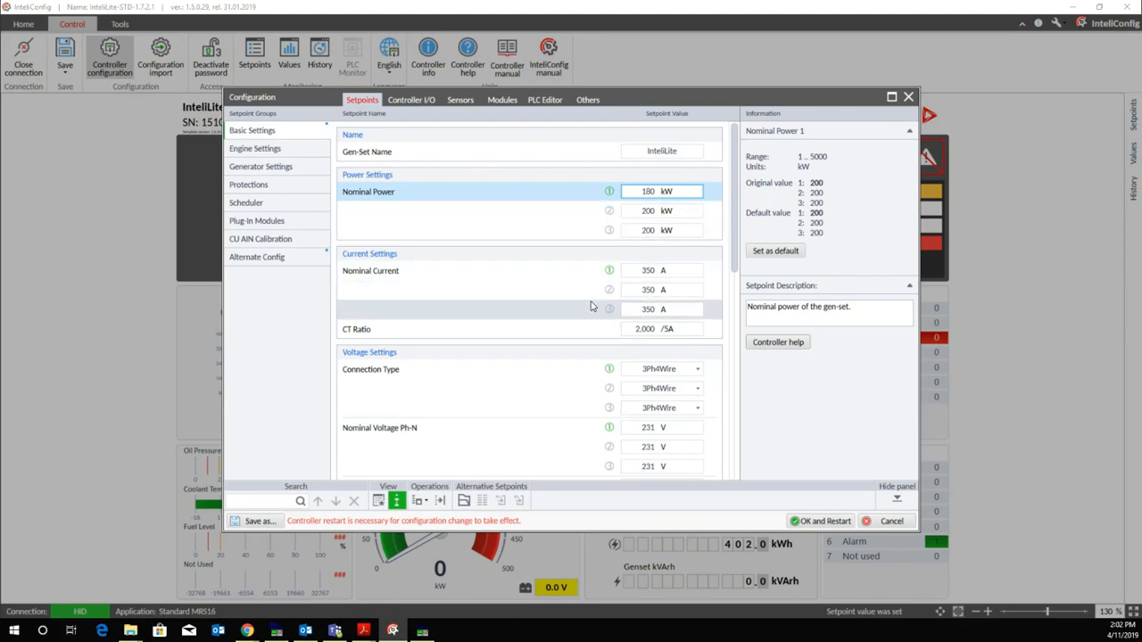
pyautogui.scroll(-2, 589, 307)
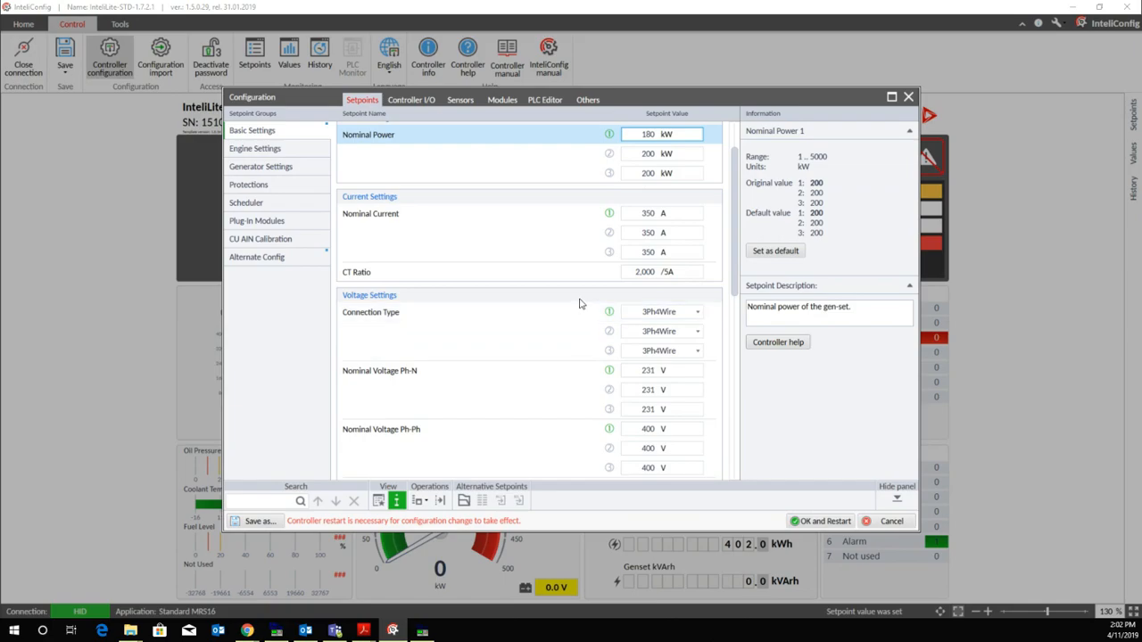
pyautogui.scroll(1, 579, 304)
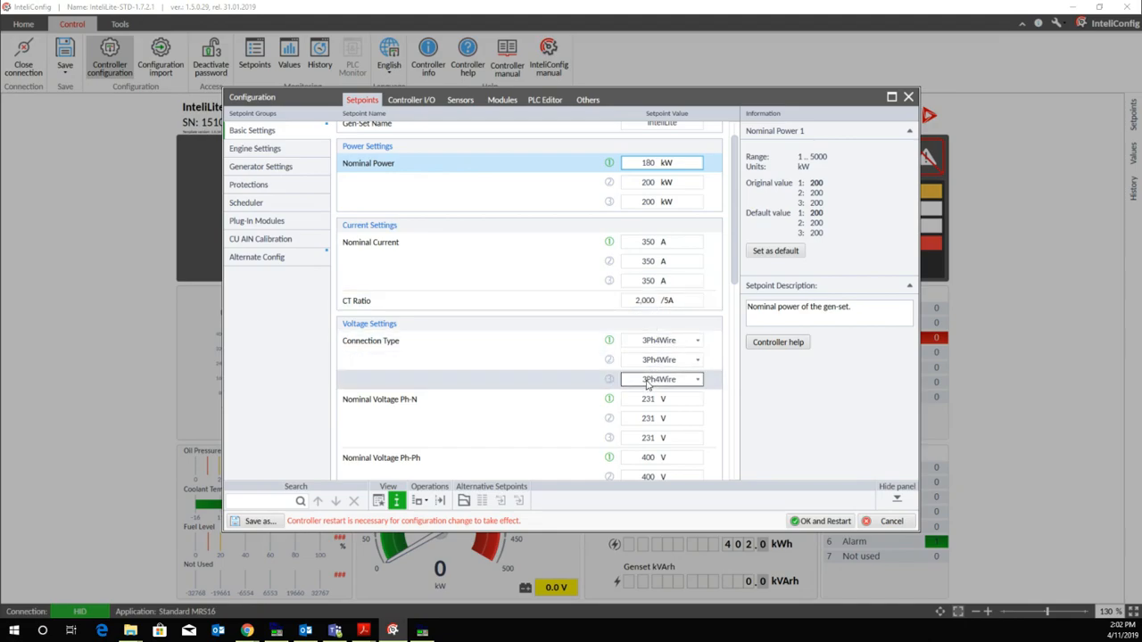
# Step: Assign the Start Button function to Binary Input 1 in the controller I/O configuration
pyautogui.click(417, 104)
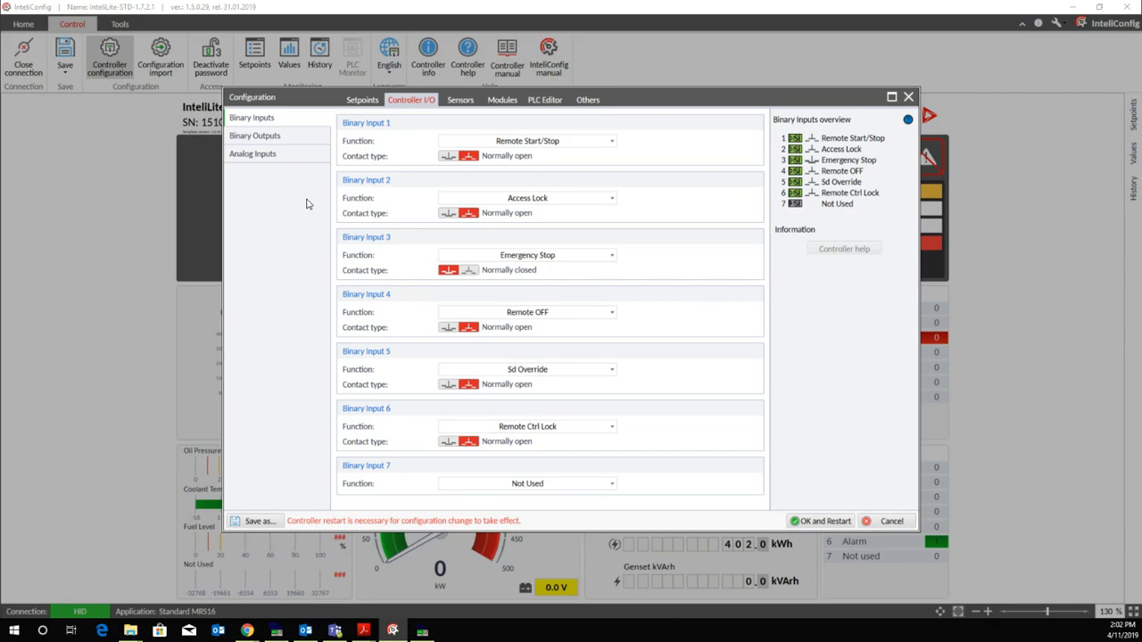
pyautogui.click(578, 145)
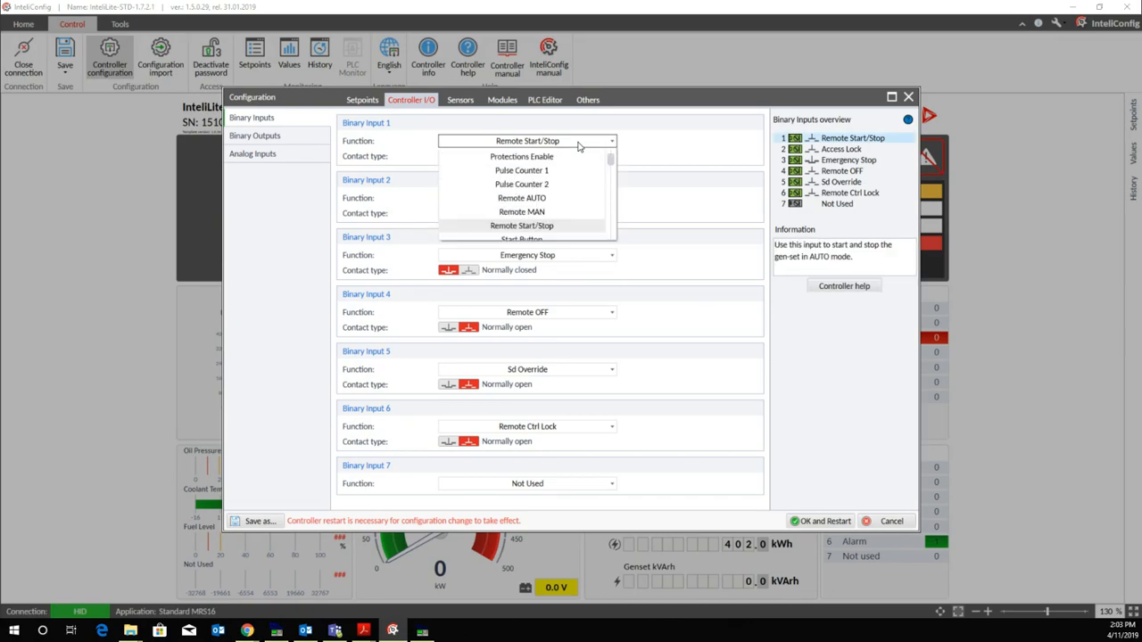
pyautogui.scroll(1, 577, 146)
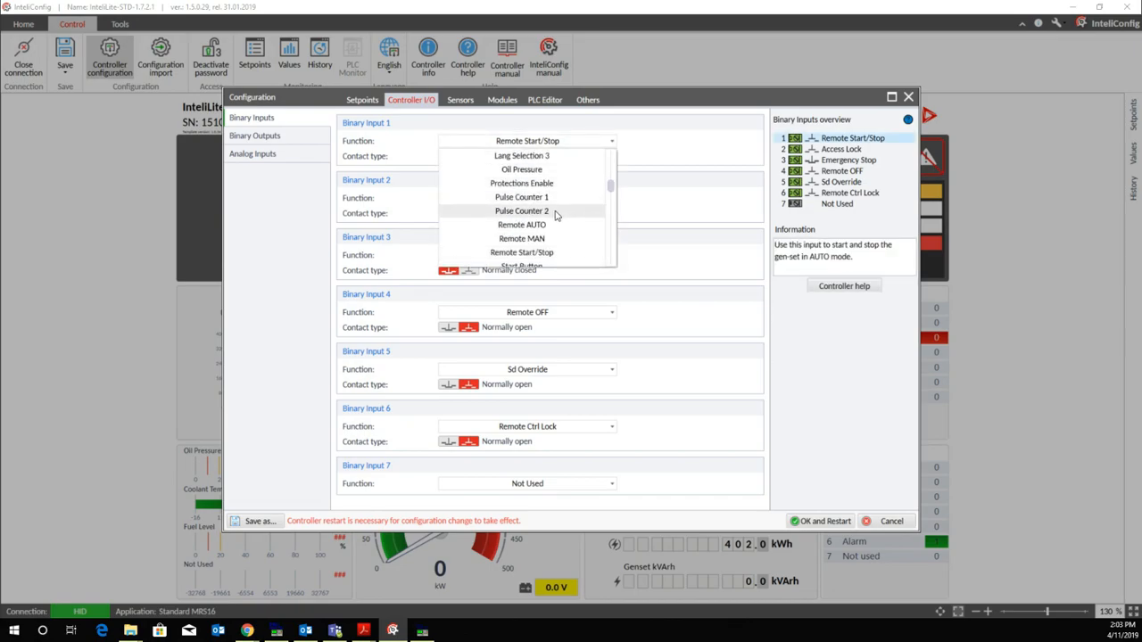
pyautogui.scroll(-1, 546, 239)
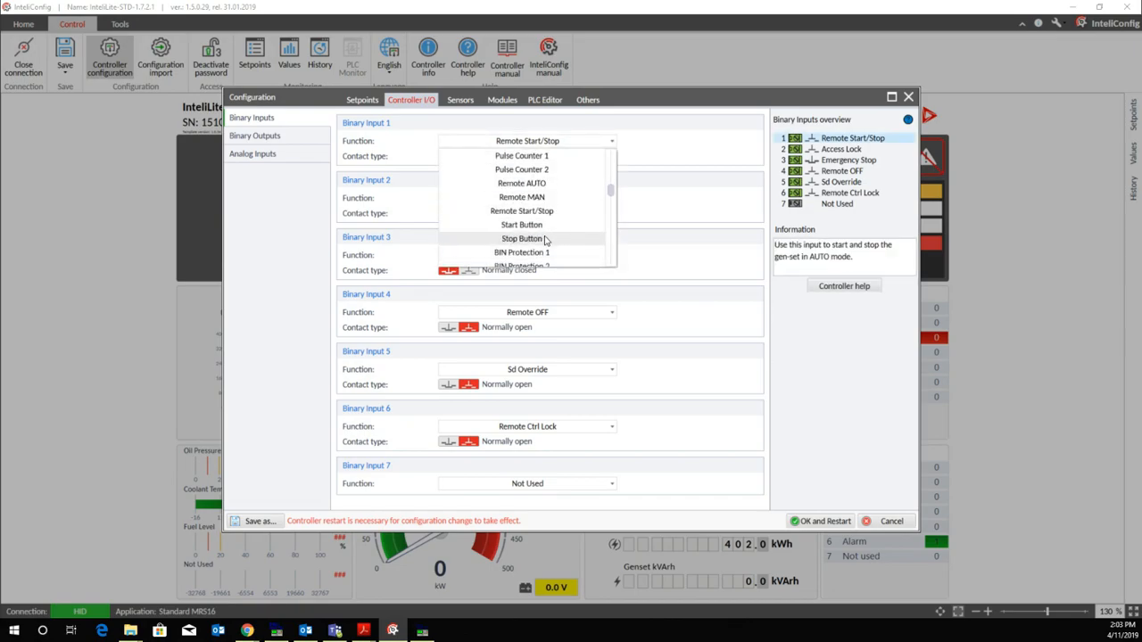
pyautogui.click(538, 227)
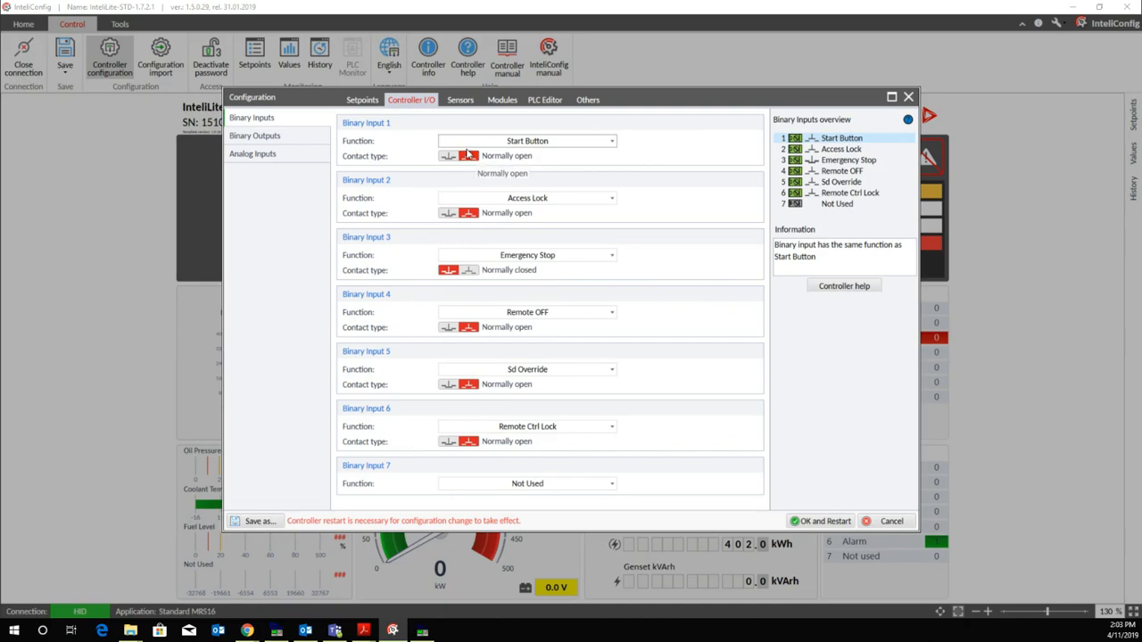
# Step: Toggle Binary Input 1's contact type between normally closed and normally open, leaving it normally closed
pyautogui.click(446, 157)
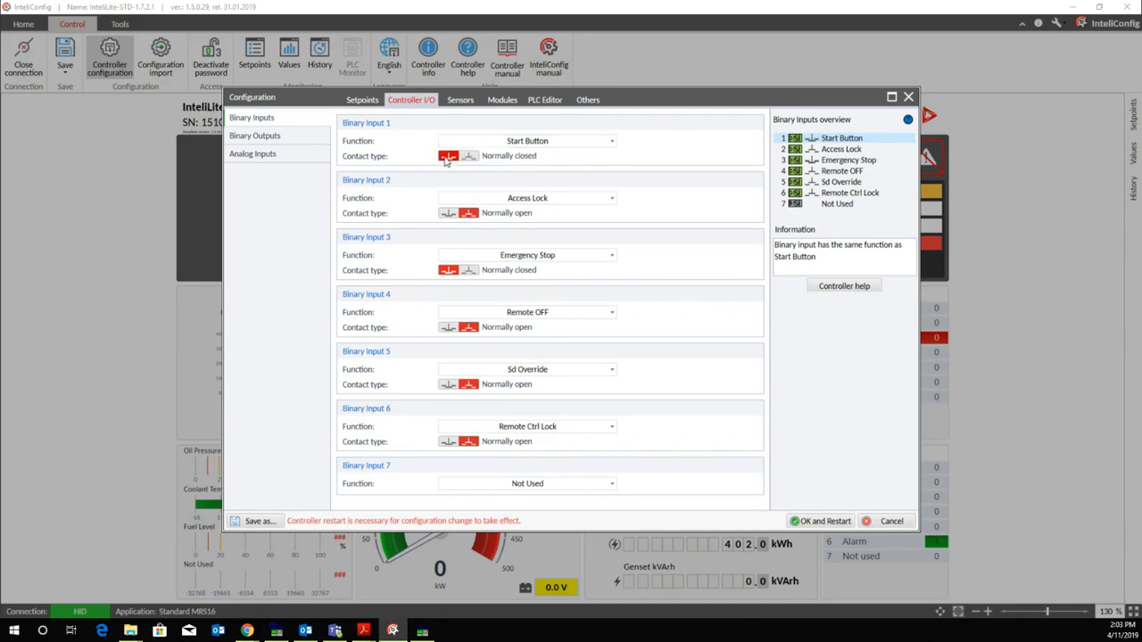
pyautogui.click(470, 158)
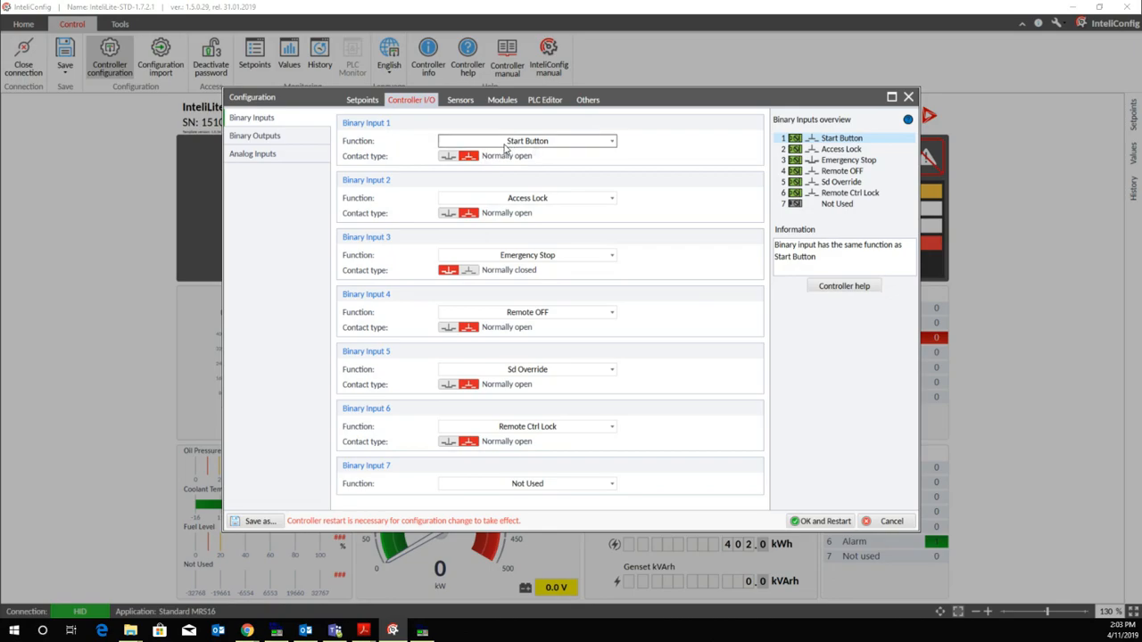
pyautogui.click(448, 156)
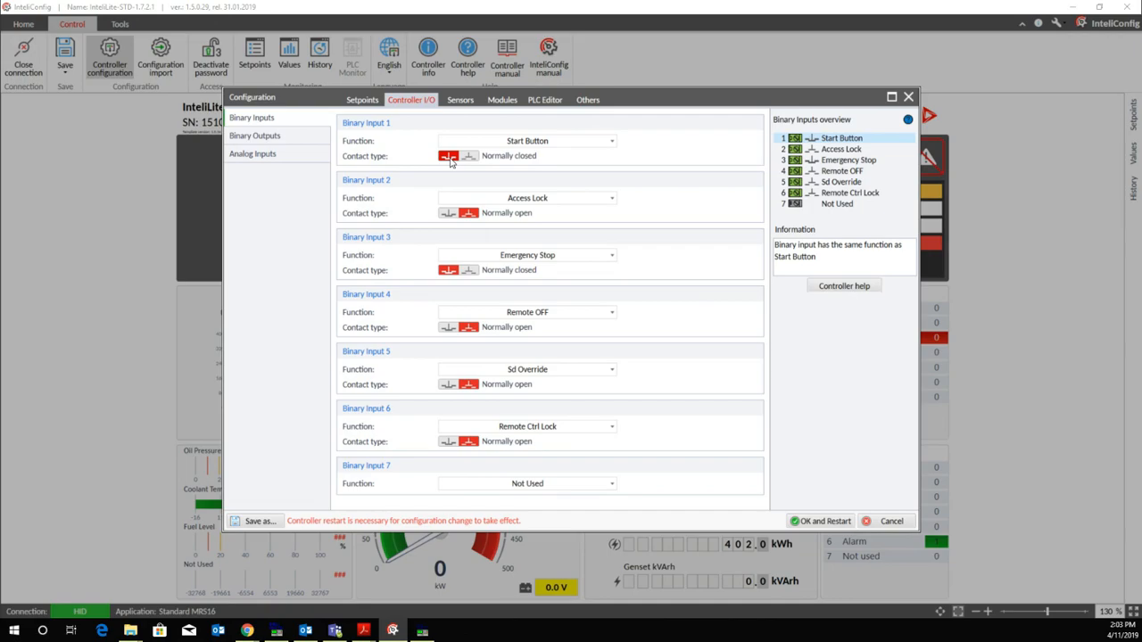
# Step: Change Binary Input 1's function to BIN Protection 1 and name it "Fire panel"
pyautogui.click(599, 146)
pyautogui.scroll(2, 605, 148)
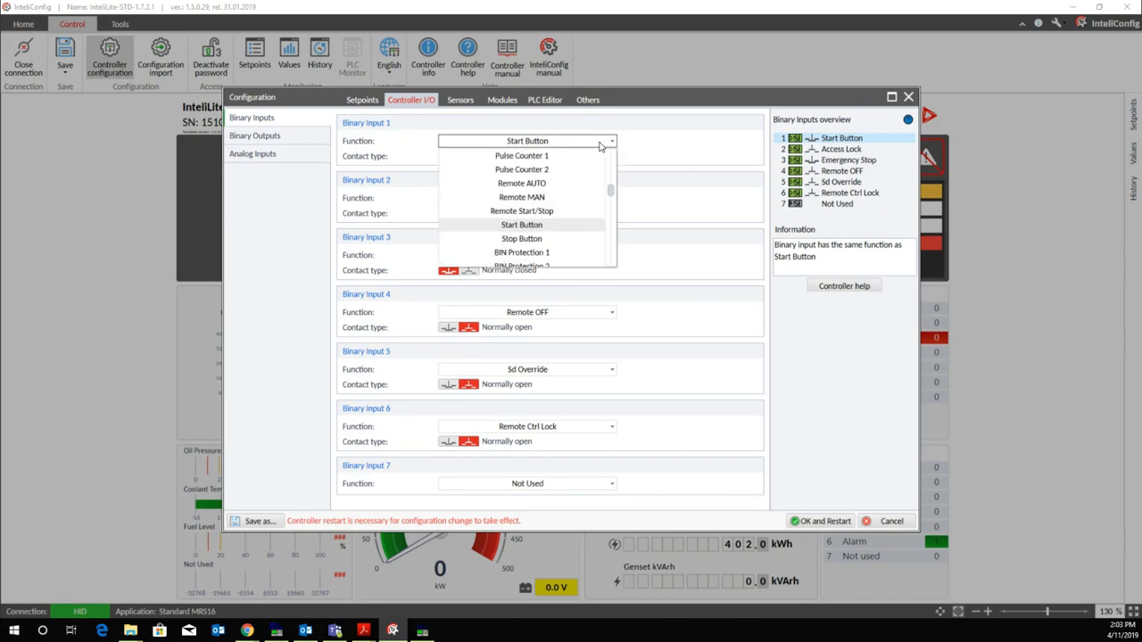
pyautogui.scroll(-1, 575, 191)
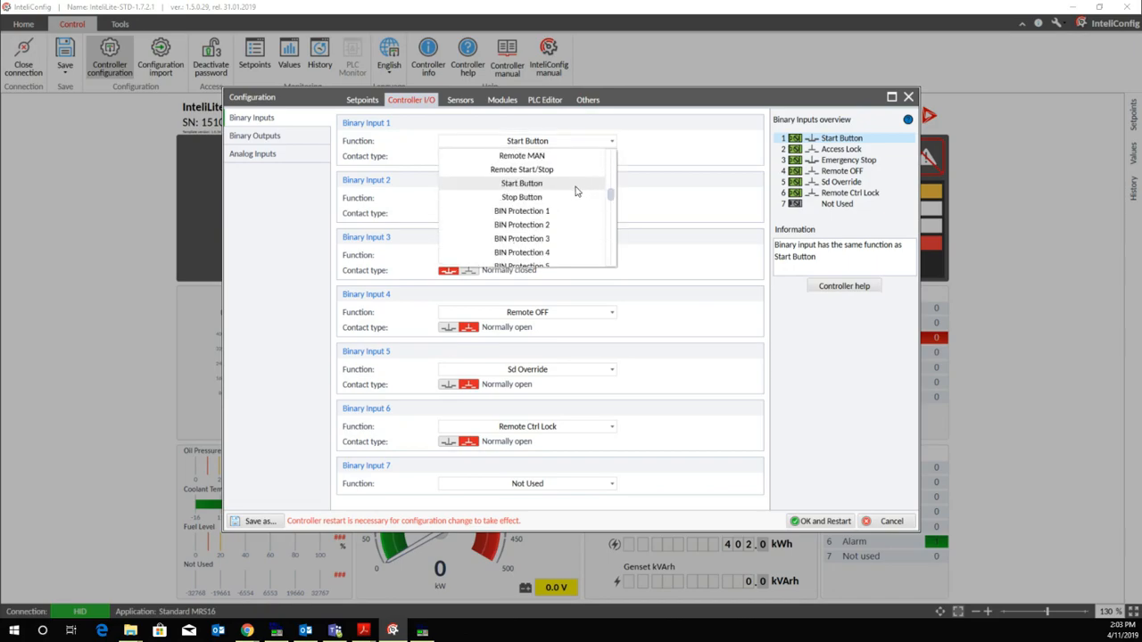
pyautogui.click(537, 215)
pyautogui.click(501, 156)
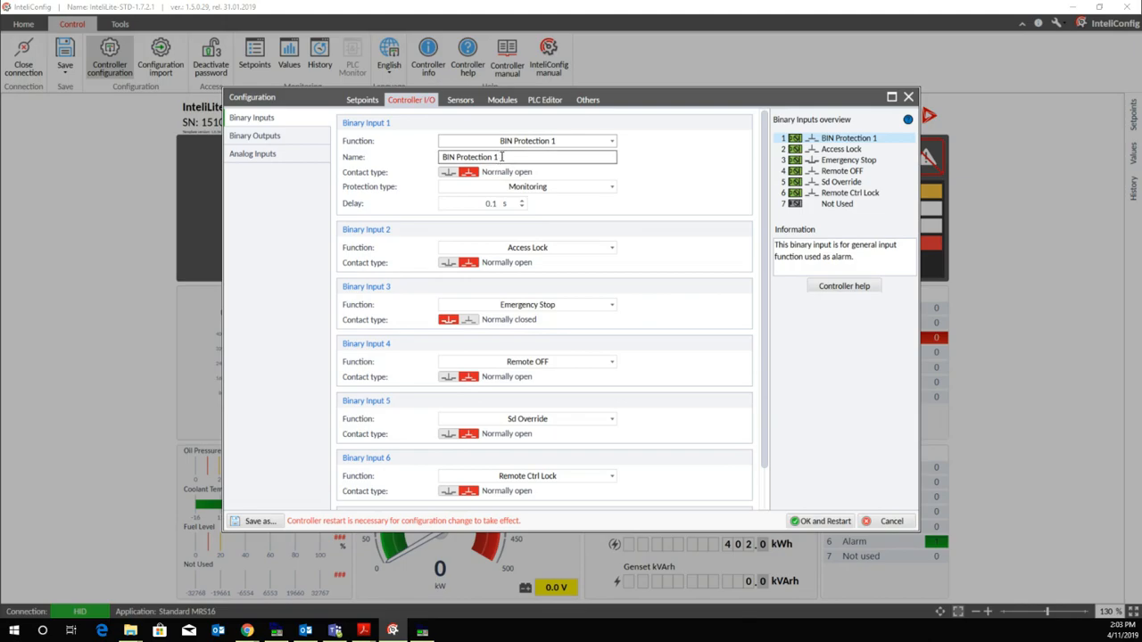
pyautogui.press('BackSpace')
pyautogui.press('BackSpace')
pyautogui.press('BackSpace')
pyautogui.press('BackSpace')
pyautogui.press('BackSpace')
pyautogui.press('BackSpace')
pyautogui.press('BackSpace')
pyautogui.press('BackSpace')
pyautogui.press('BackSpace')
pyautogui.press('BackSpace')
pyautogui.press('BackSpace')
pyautogui.press('BackSpace')
pyautogui.press('BackSpace')
pyautogui.press('BackSpace')
pyautogui.write('Fire panel')
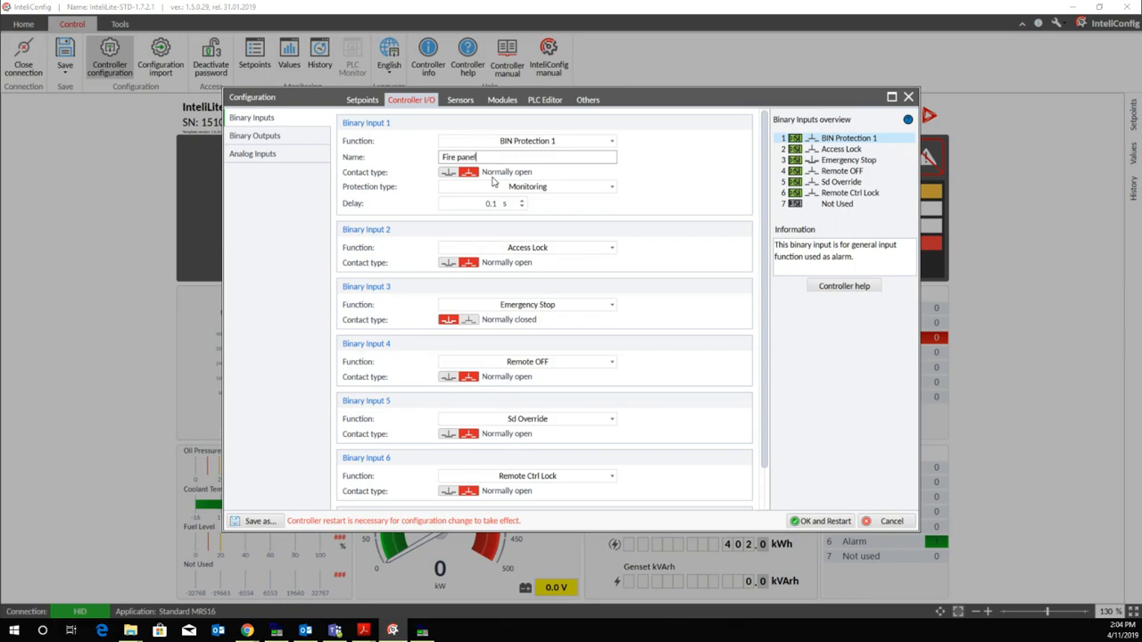
# Step: Configure the Fire panel input as normally open with protection type Sd and a delay of 100 s
pyautogui.click(448, 173)
pyautogui.click(464, 173)
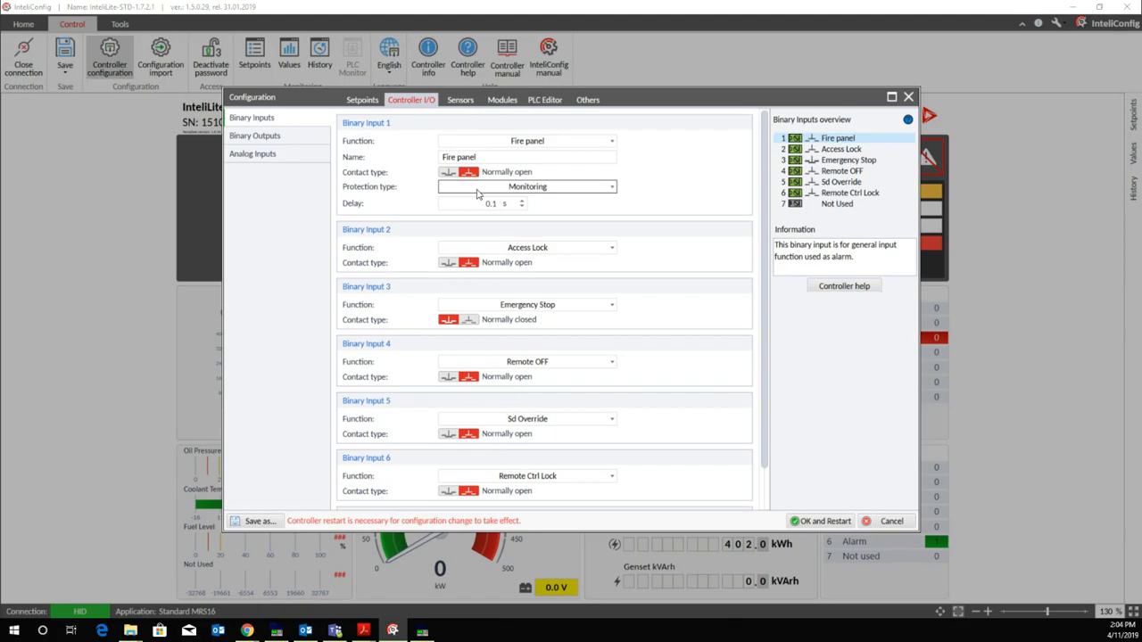
pyautogui.click(477, 194)
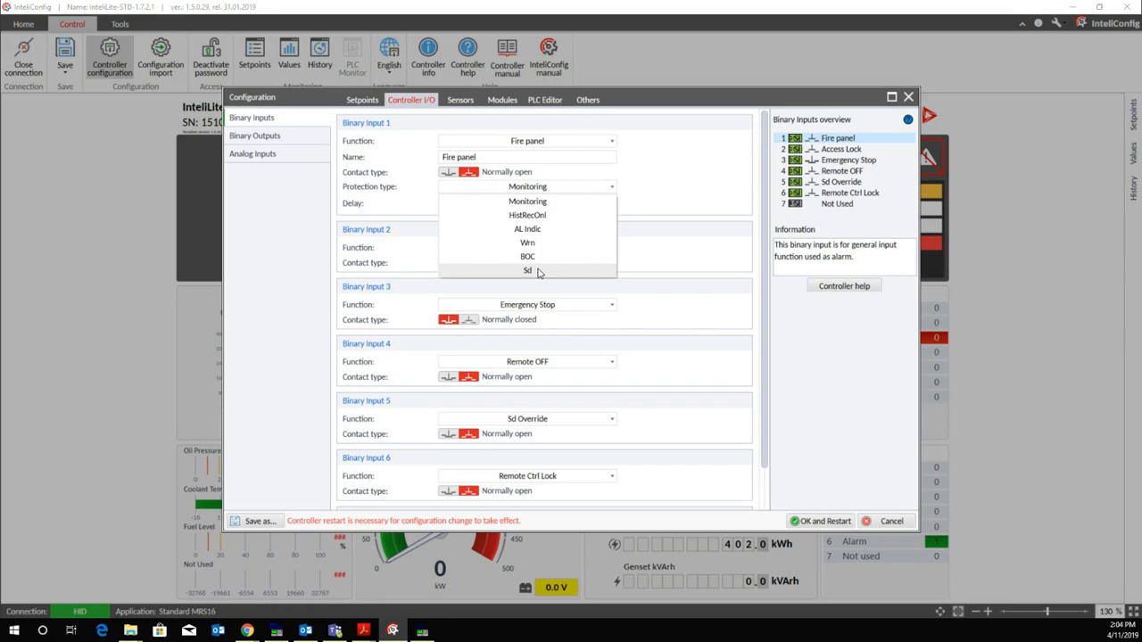
pyautogui.click(527, 270)
pyautogui.doubleClick(490, 203)
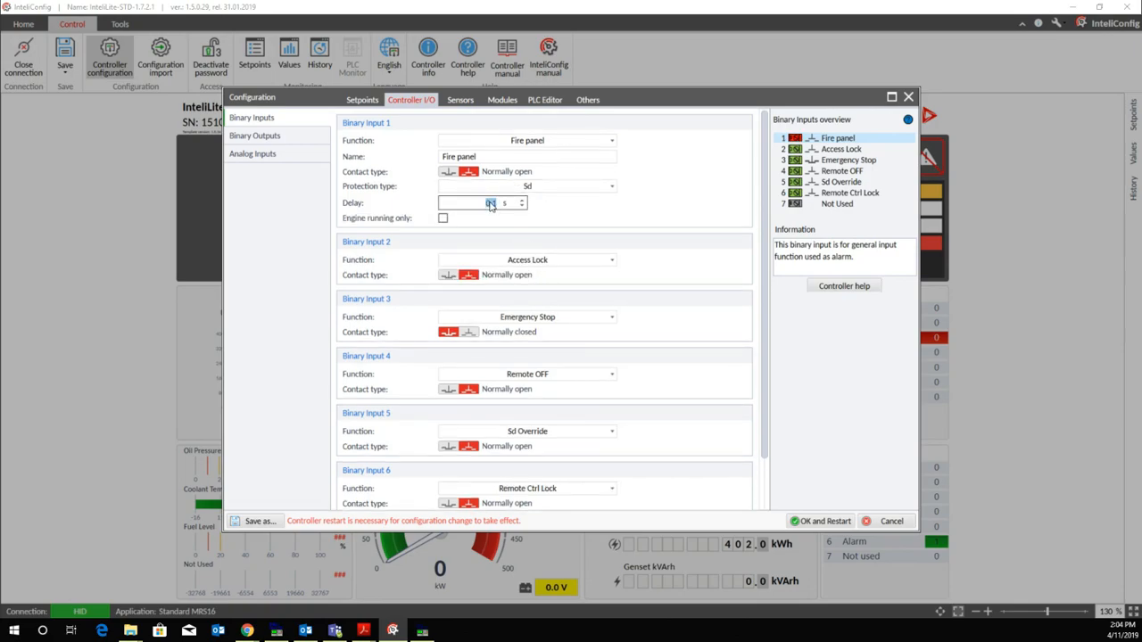
pyautogui.write('100')
# Step: Set Binary Input 1's function to Not Used
pyautogui.click(572, 142)
pyautogui.scroll(6, 565, 194)
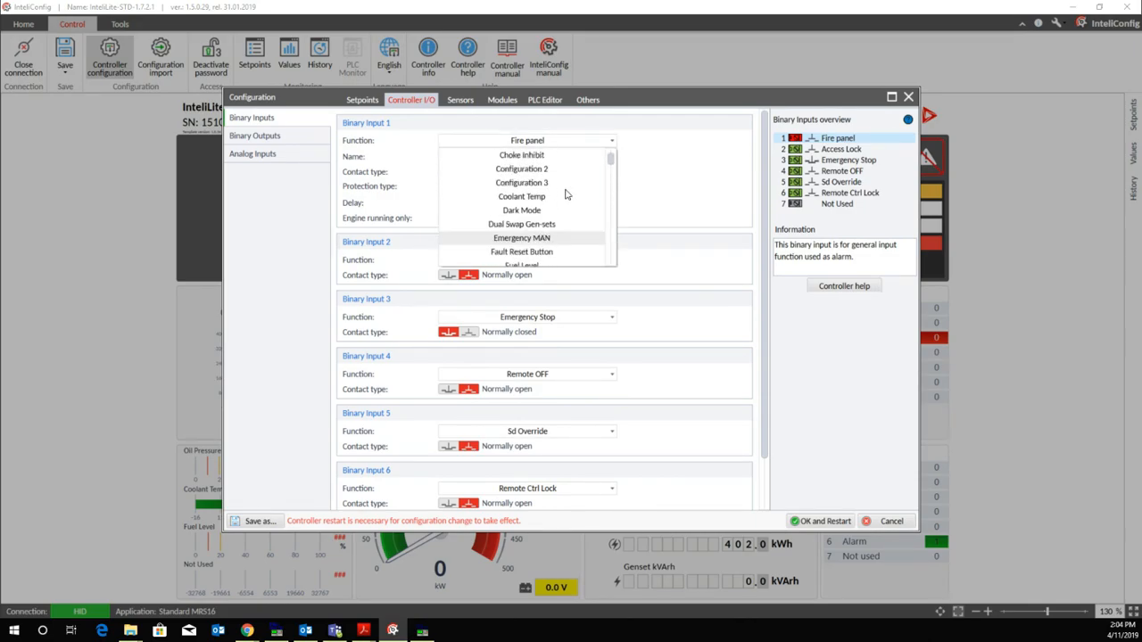
pyautogui.click(540, 156)
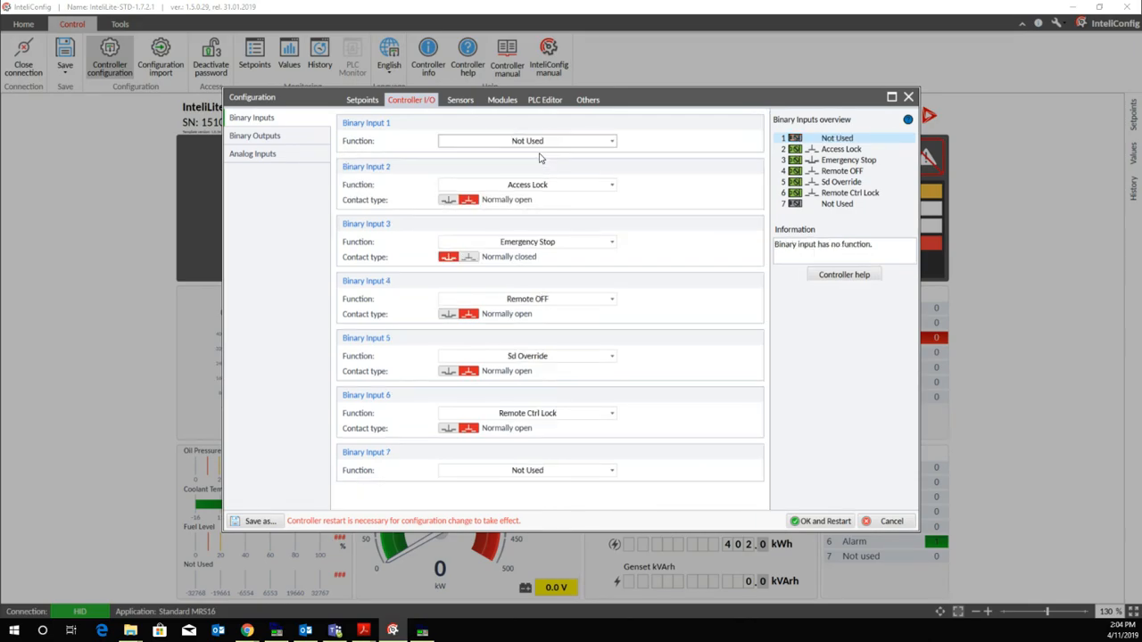
# Step: Assign the Ready To Load function to Binary Output 1 with a normally closed contact
pyautogui.click(305, 141)
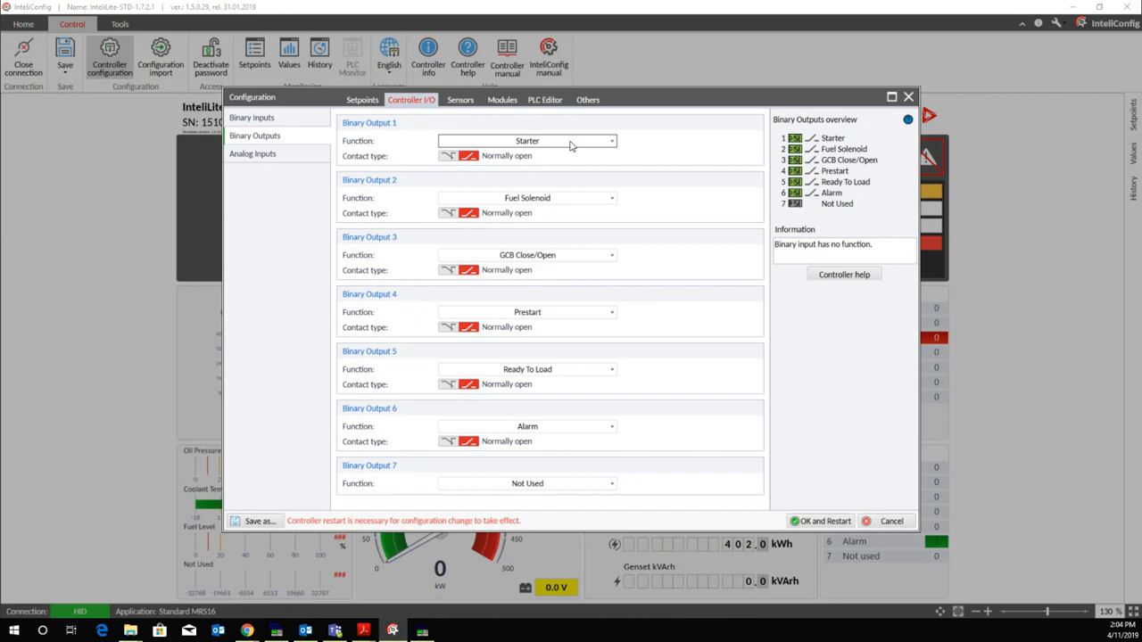
pyautogui.click(571, 143)
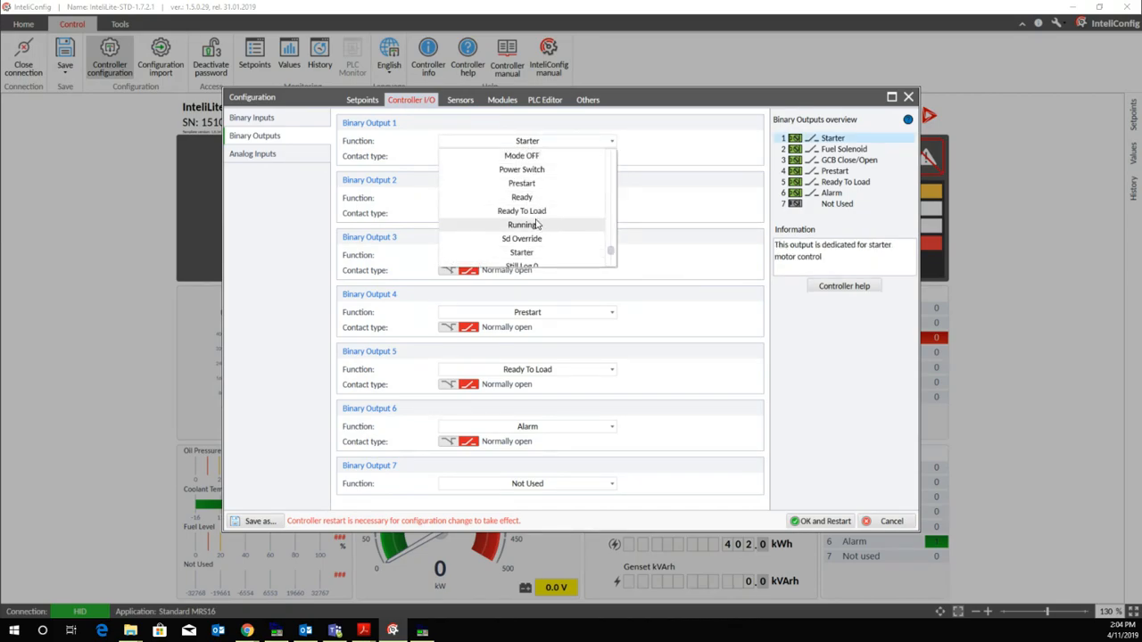
pyautogui.click(534, 212)
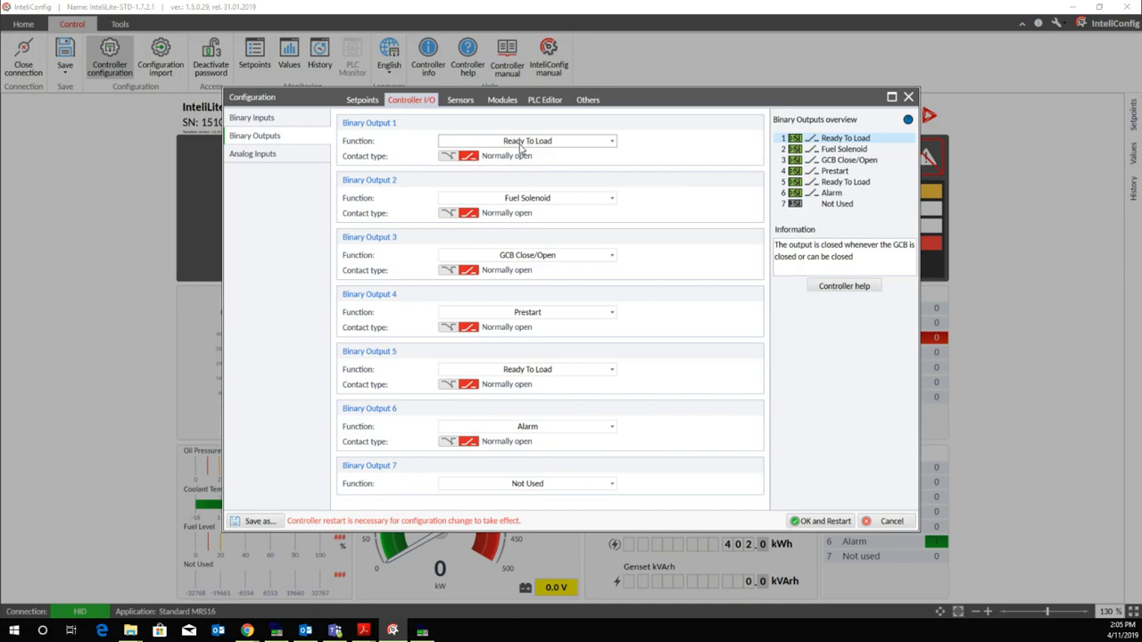
pyautogui.click(449, 156)
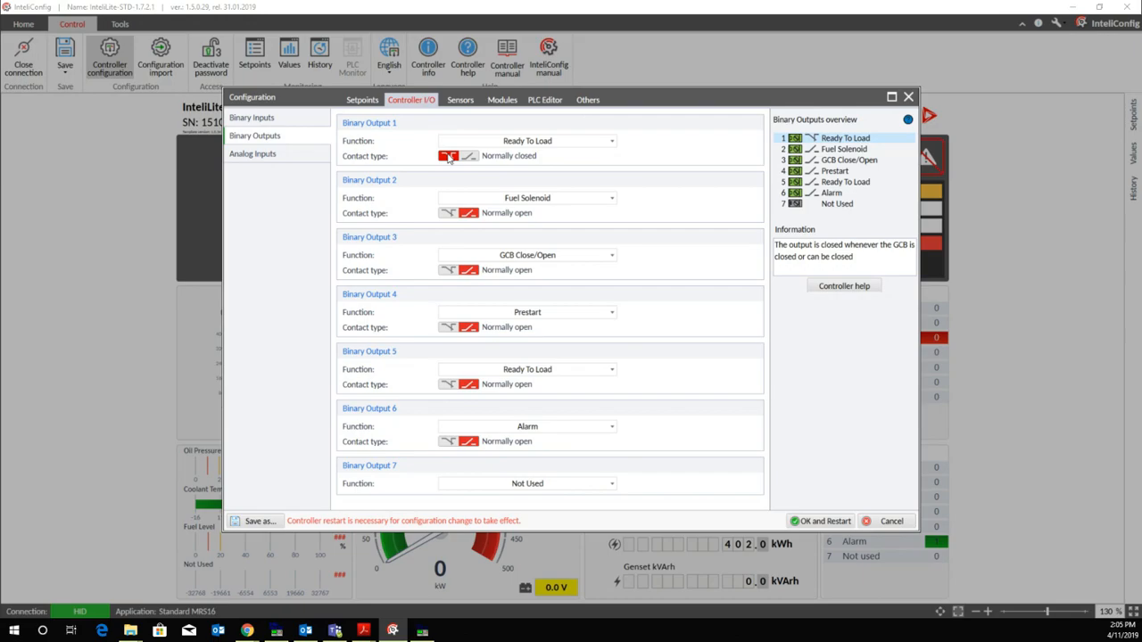
# Step: Change the function of Analog Input 1 to AIN Prot01
pyautogui.click(288, 158)
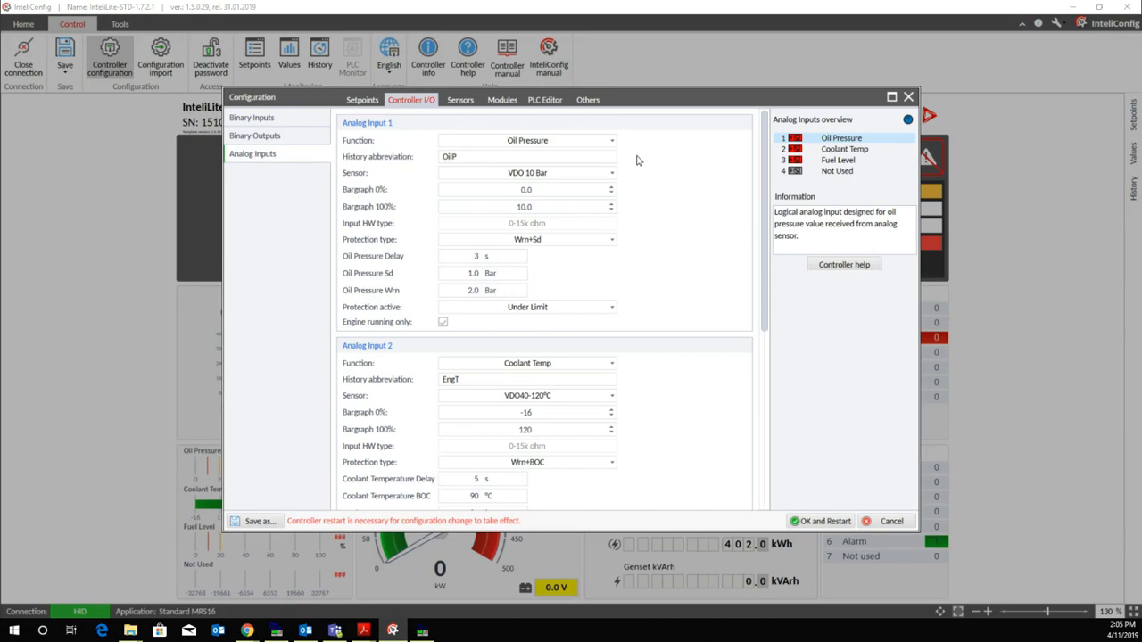
pyautogui.scroll(-3, 671, 223)
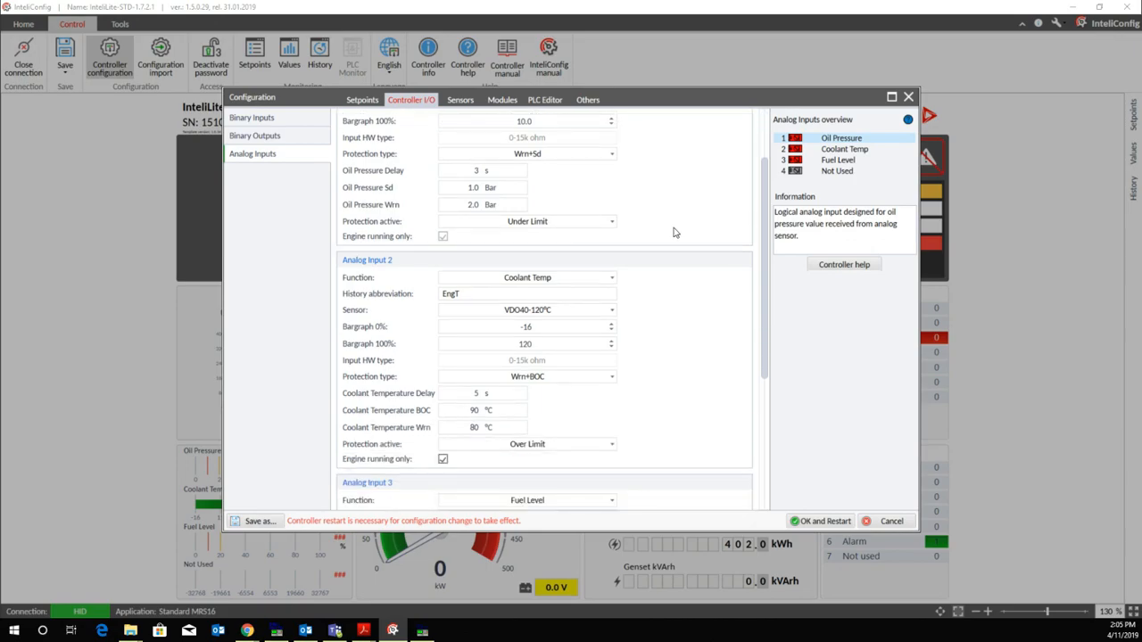
pyautogui.scroll(-7, 680, 247)
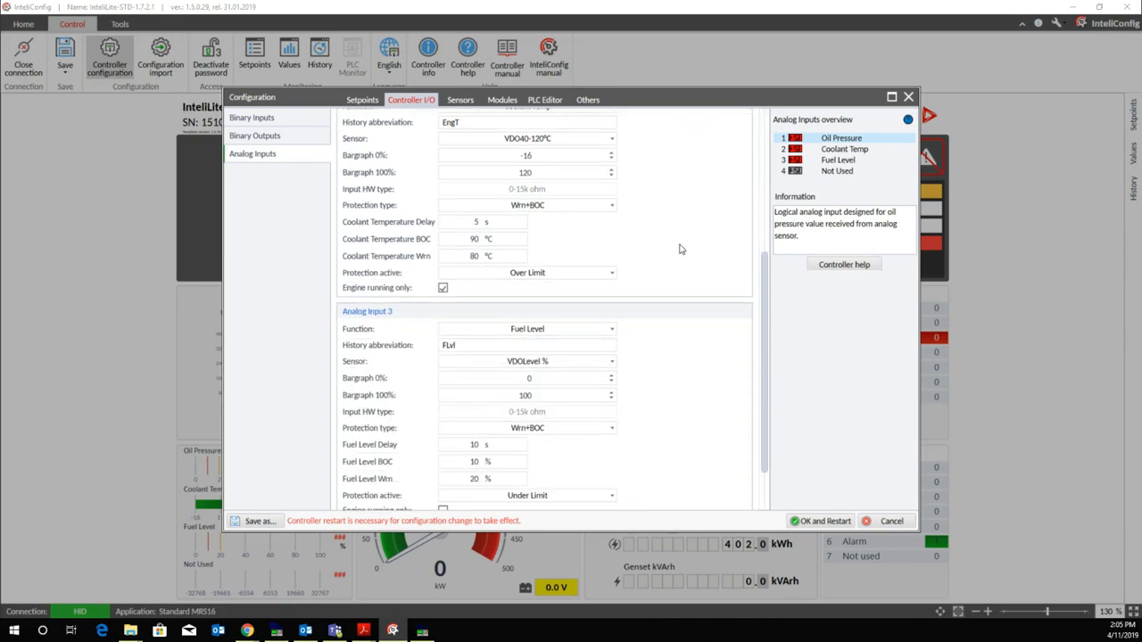
pyautogui.scroll(10, 679, 249)
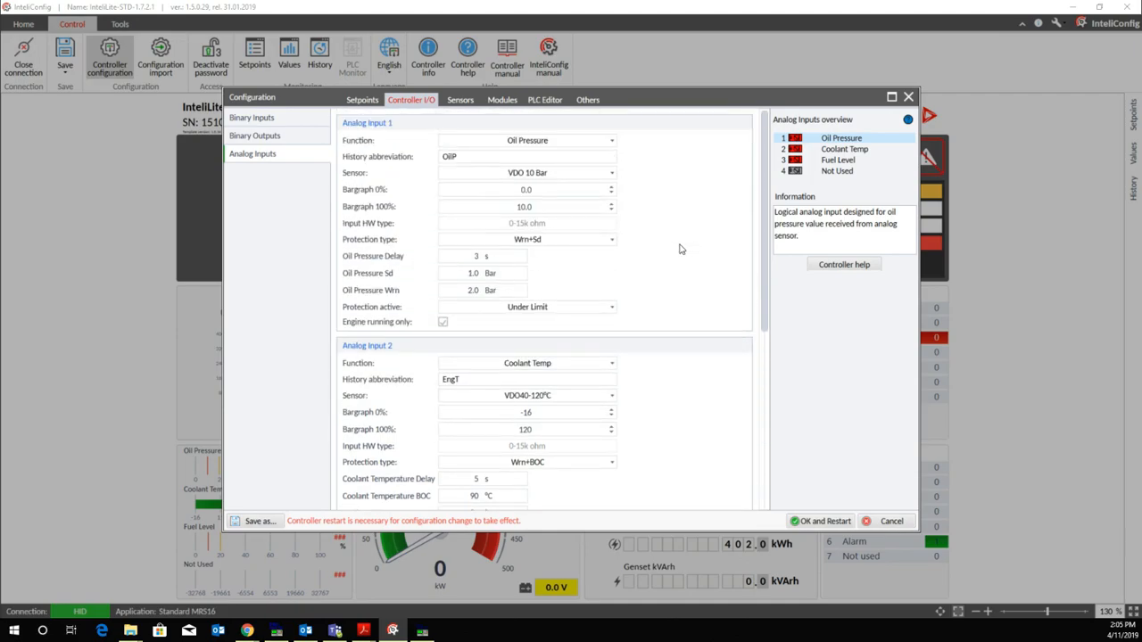
pyautogui.click(598, 143)
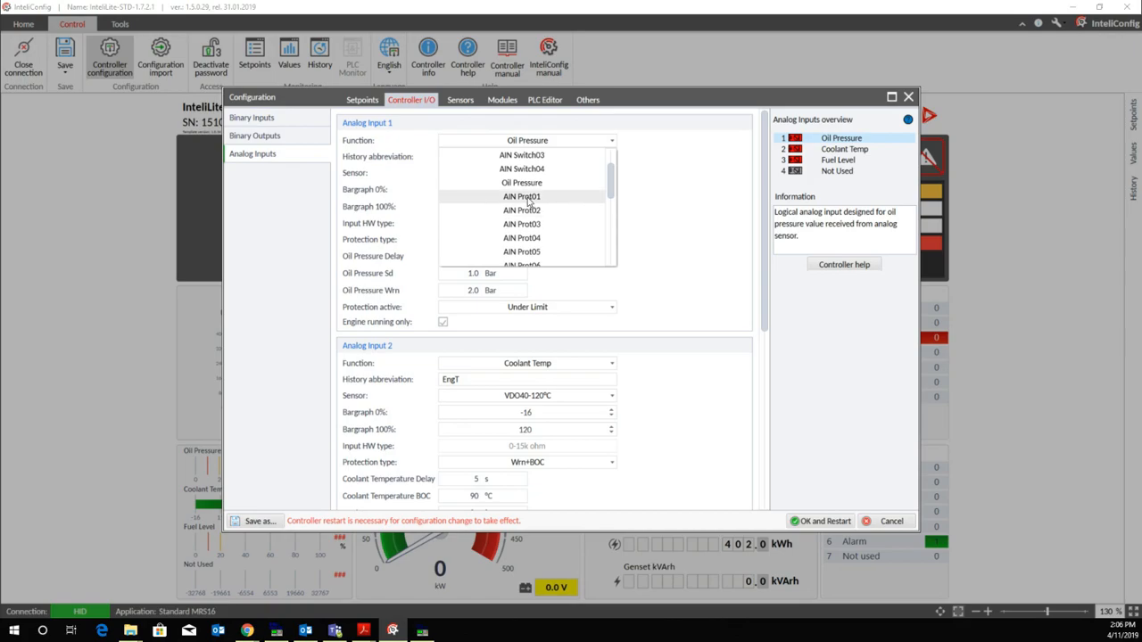
pyautogui.click(527, 201)
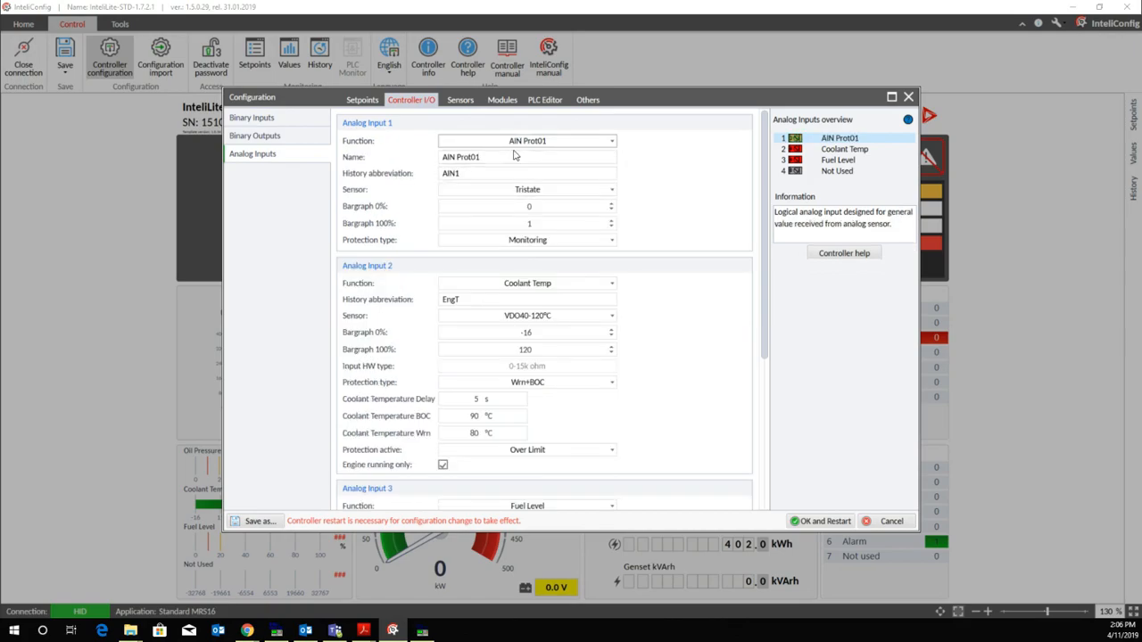
# Step: Name Analog Input 1 "Day tank lev"
pyautogui.press('BackSpace')
pyautogui.press('BackSpace')
pyautogui.press('BackSpace')
pyautogui.press('BackSpace')
pyautogui.press('BackSpace')
pyautogui.press('BackSpace')
pyautogui.press('BackSpace')
pyautogui.press('BackSpace')
pyautogui.press('BackSpace')
pyautogui.press('BackSpace')
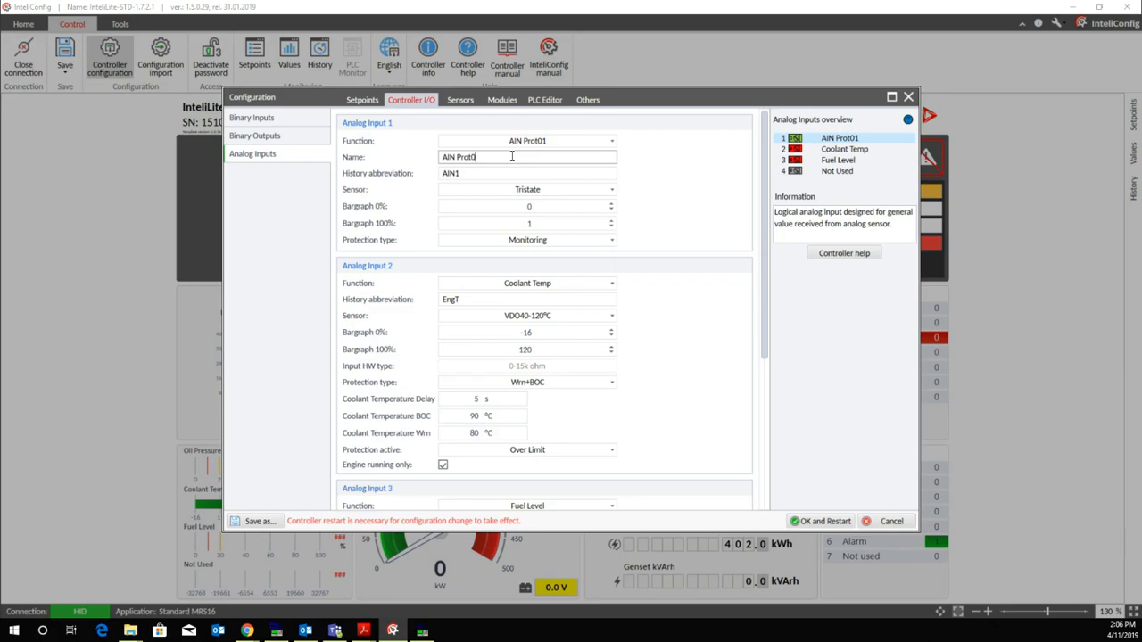
pyautogui.write('Day tank lev')
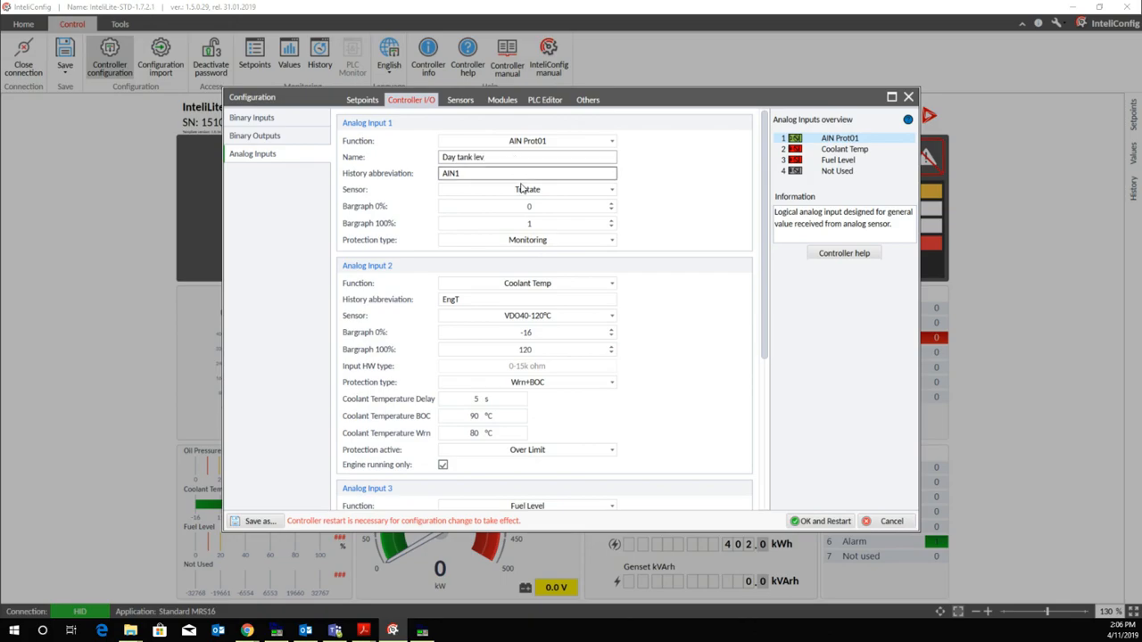
pyautogui.click(542, 172)
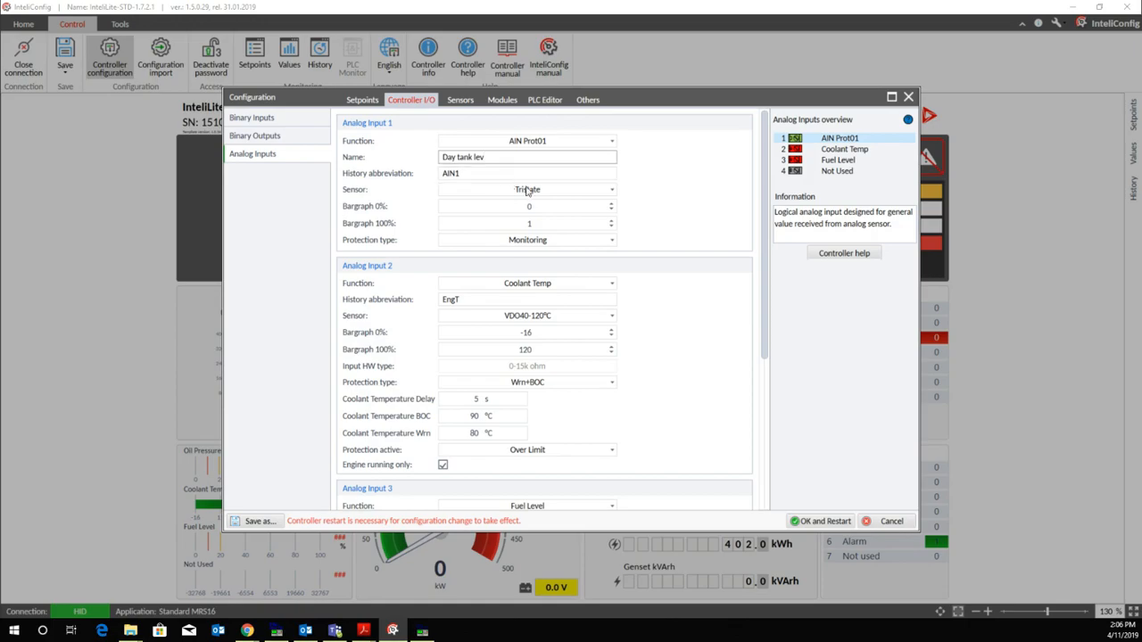
# Step: Assign the VDOLevel % sensor to the Day tank lev input and set its protection type to Wrn+Sd
pyautogui.click(585, 191)
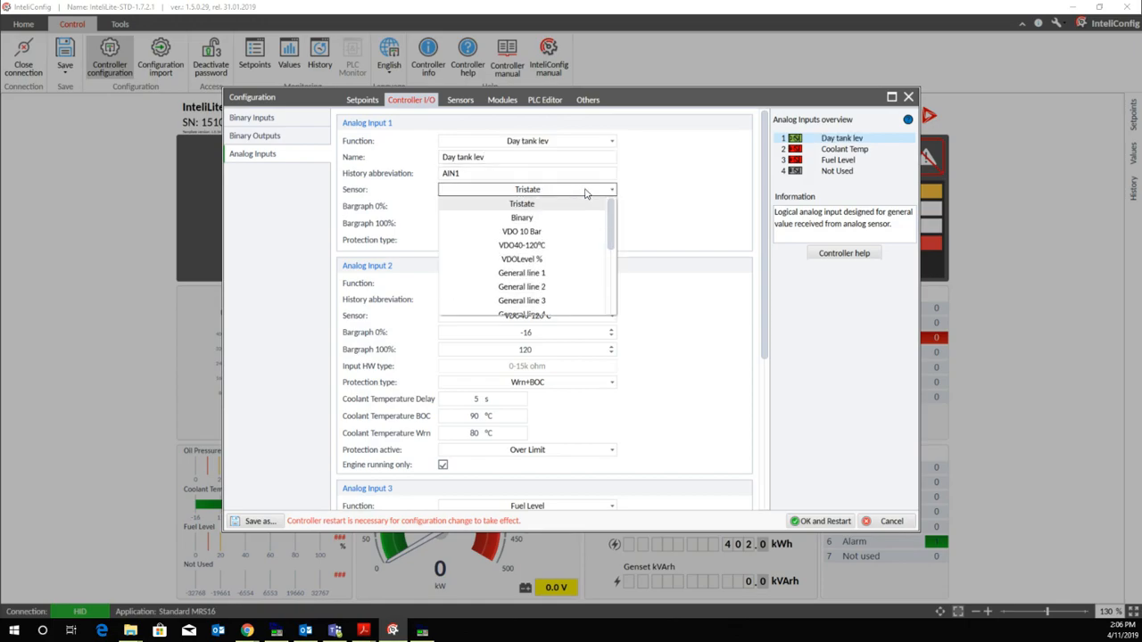
pyautogui.click(543, 260)
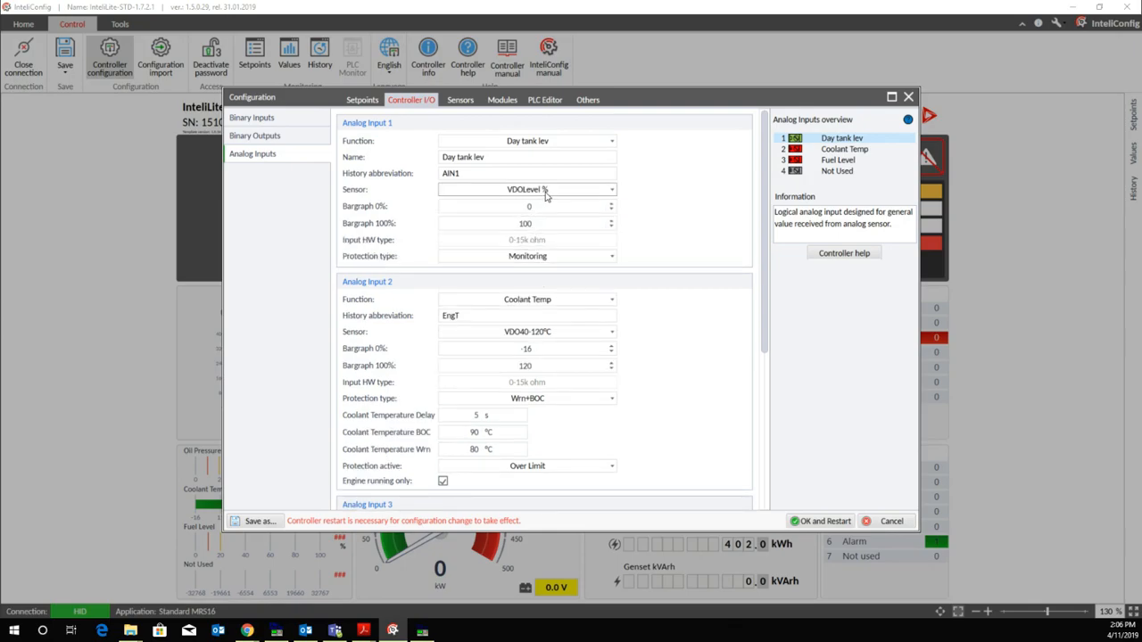
pyautogui.click(552, 258)
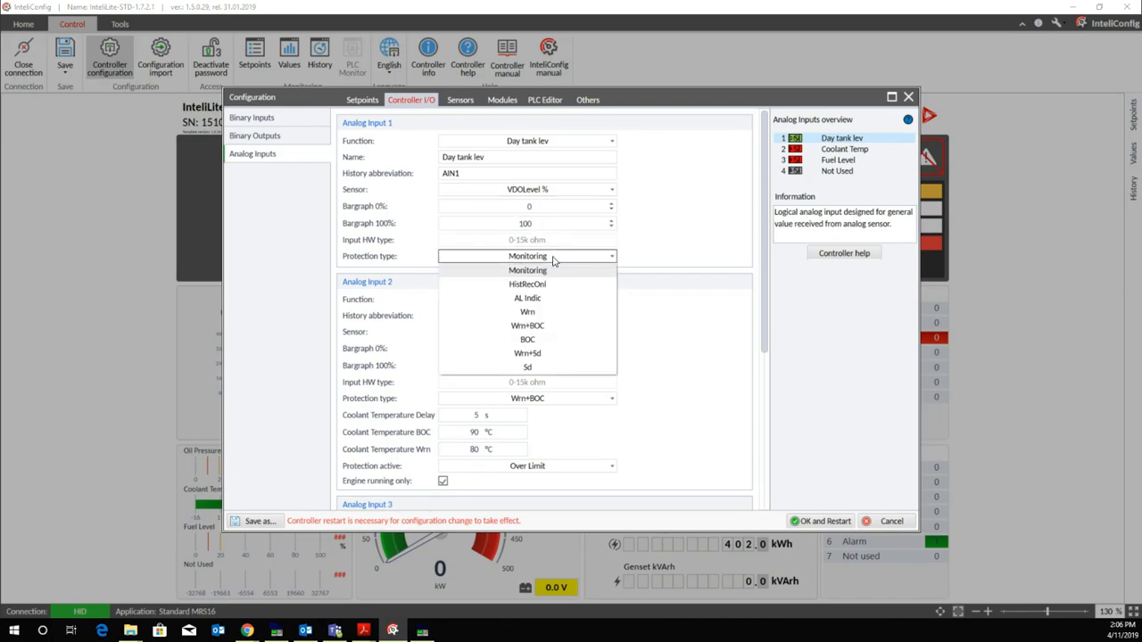
pyautogui.click(540, 354)
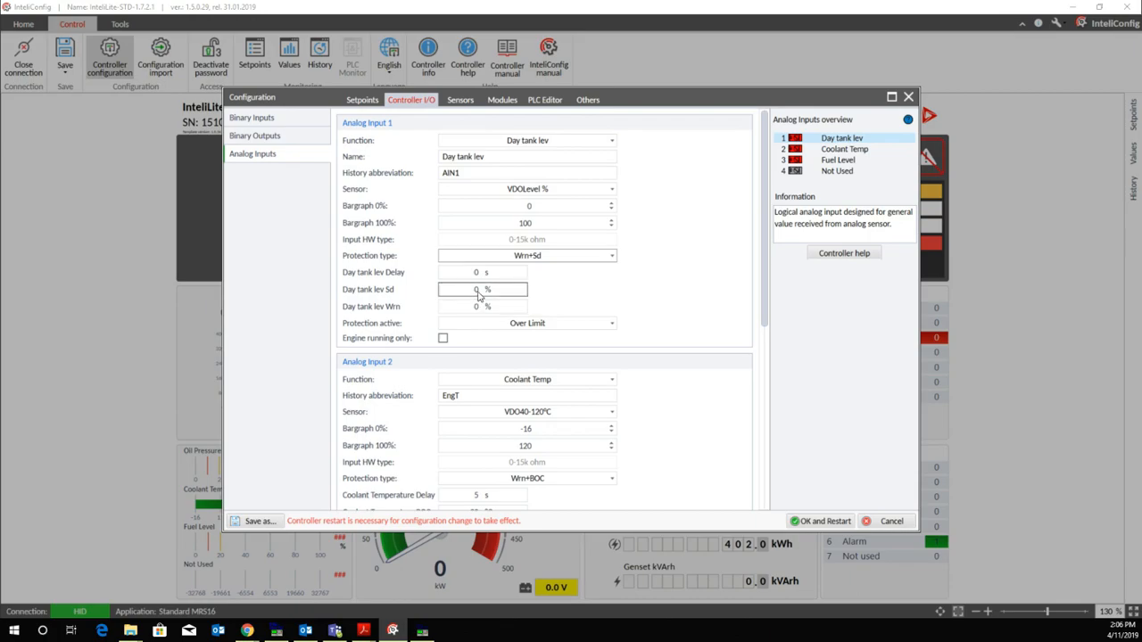
pyautogui.click(556, 326)
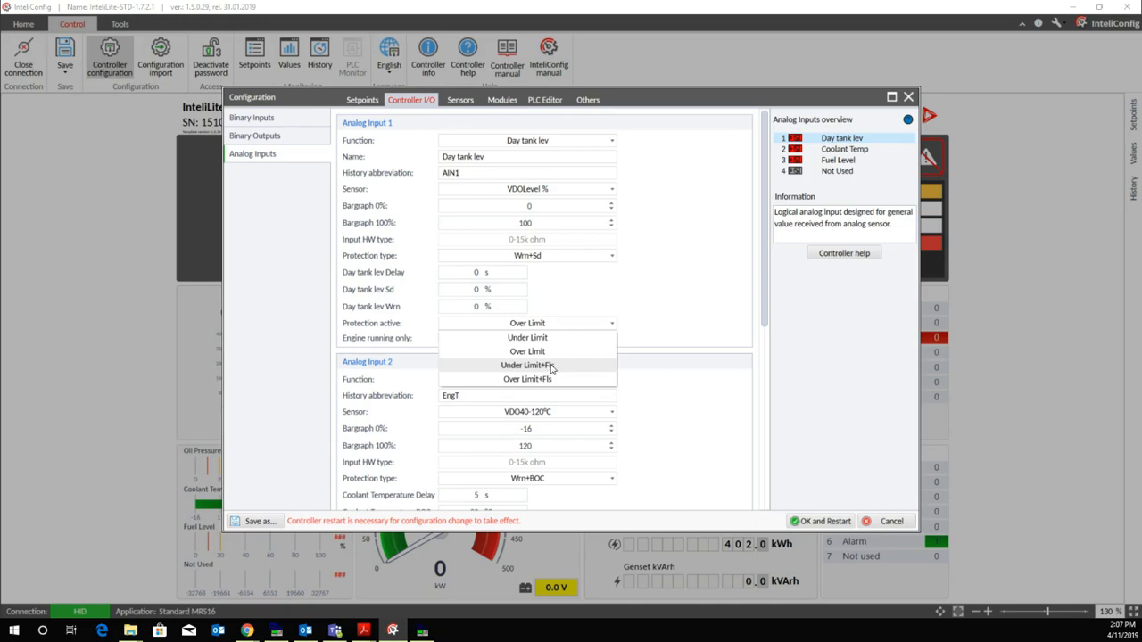
pyautogui.click(558, 327)
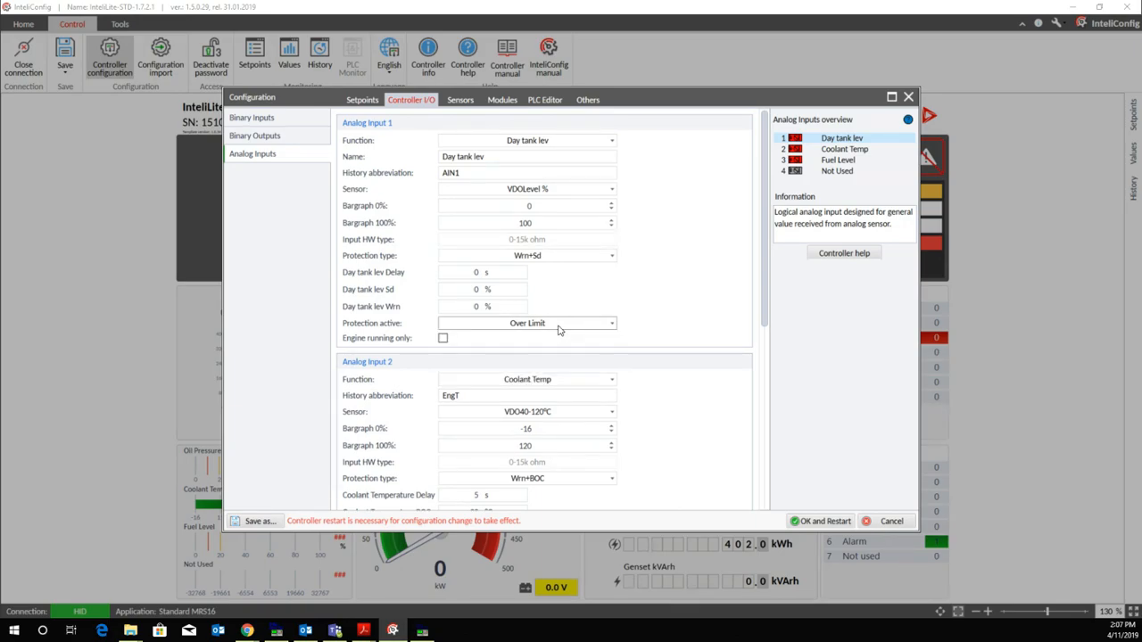
pyautogui.click(443, 339)
# Step: Replace the VDO 10 Bar sensor curve with the predefined curve file Datcon 100 Psi.idk
pyautogui.click(462, 102)
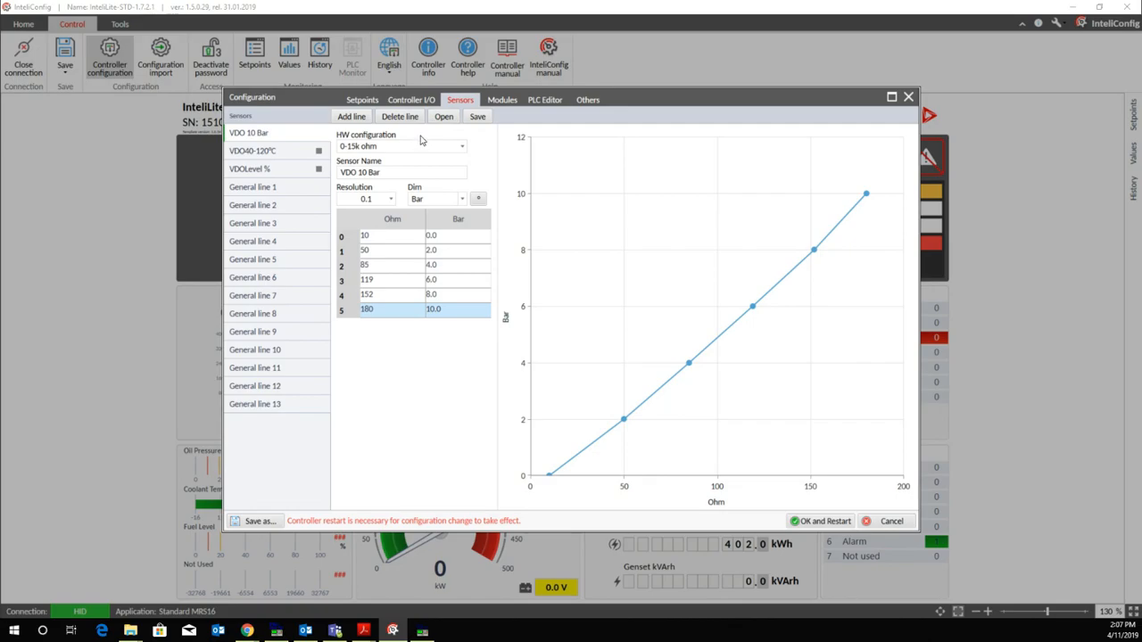
pyautogui.click(253, 169)
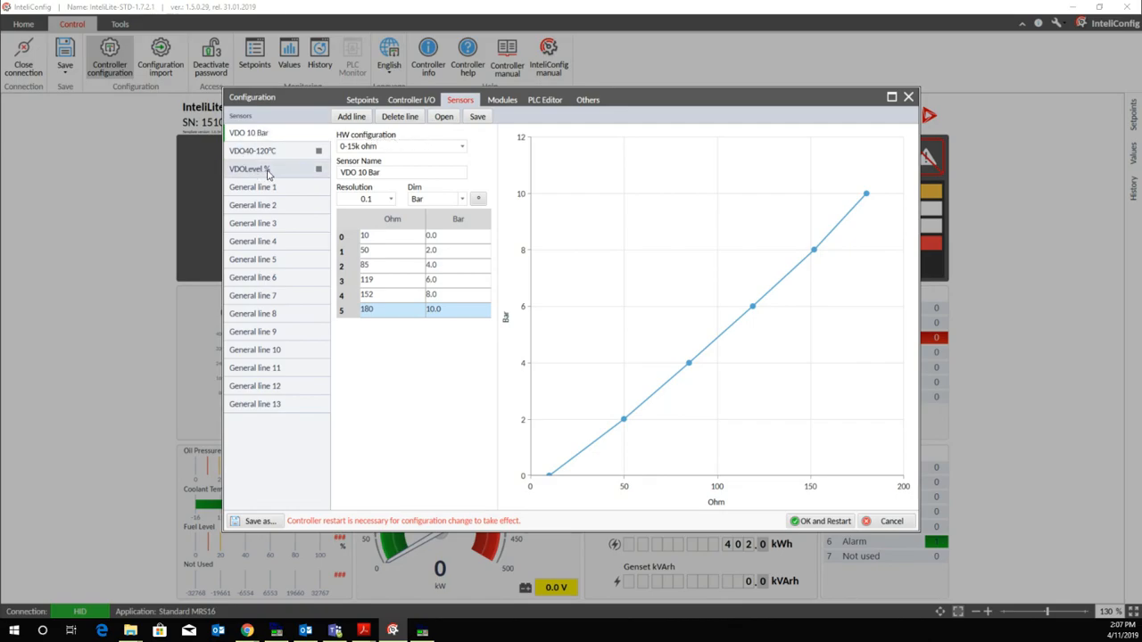
pyautogui.click(271, 136)
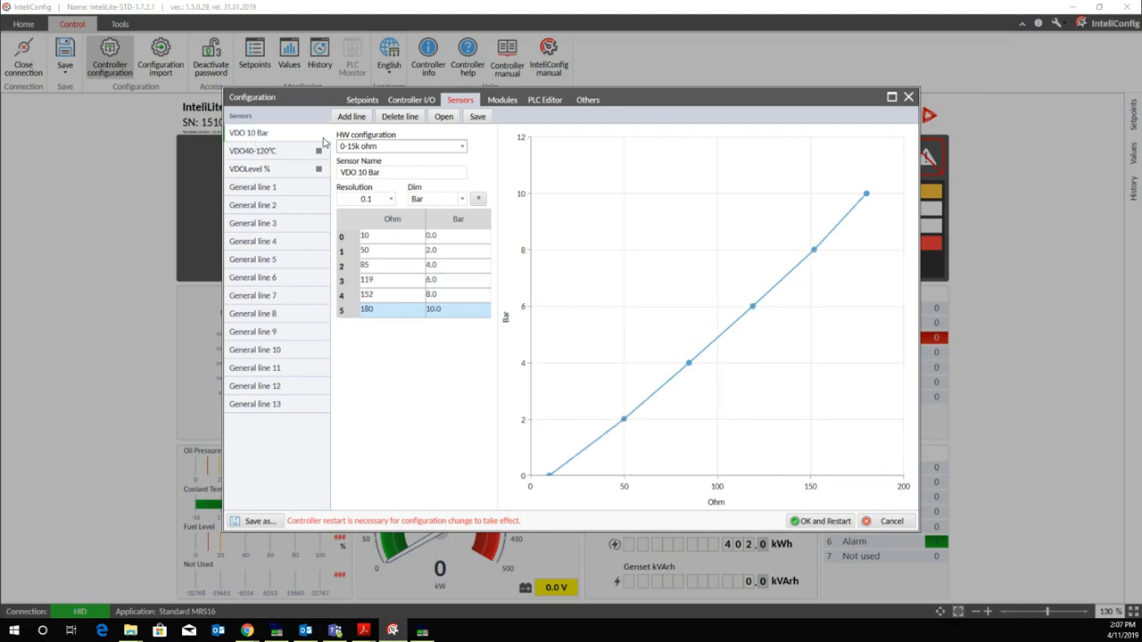
pyautogui.click(443, 118)
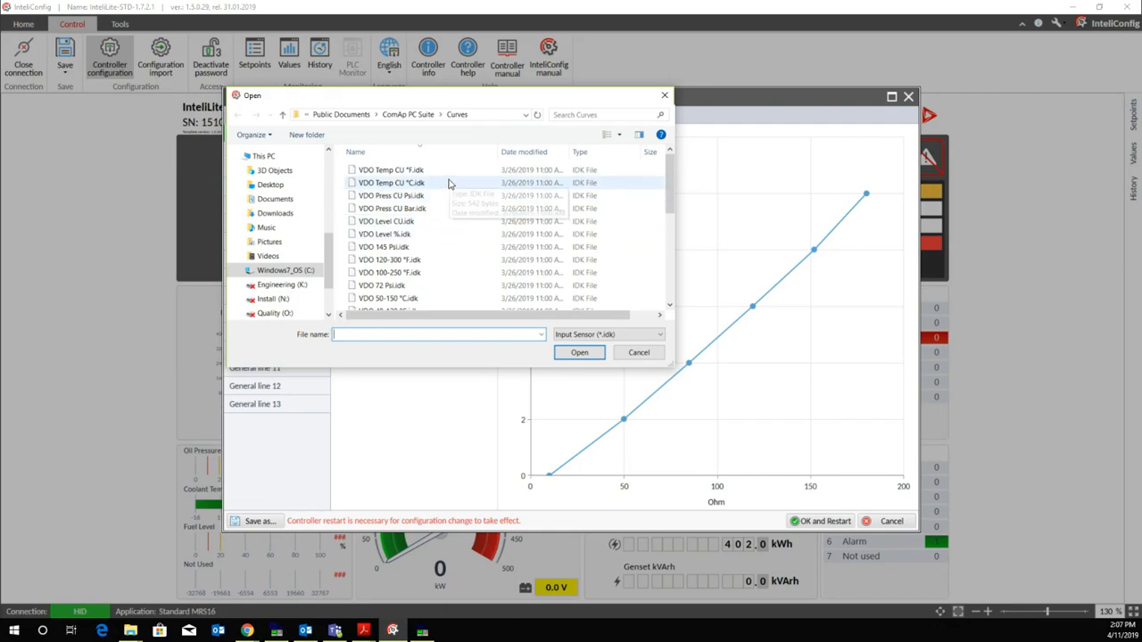
pyautogui.scroll(-4, 452, 201)
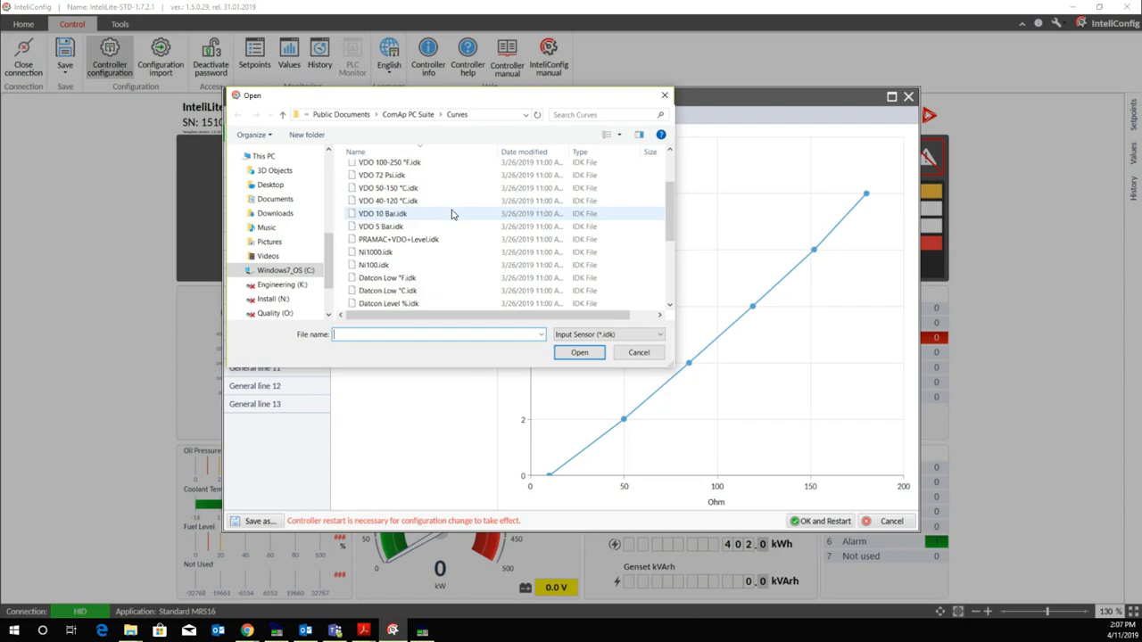
pyautogui.scroll(-2, 450, 220)
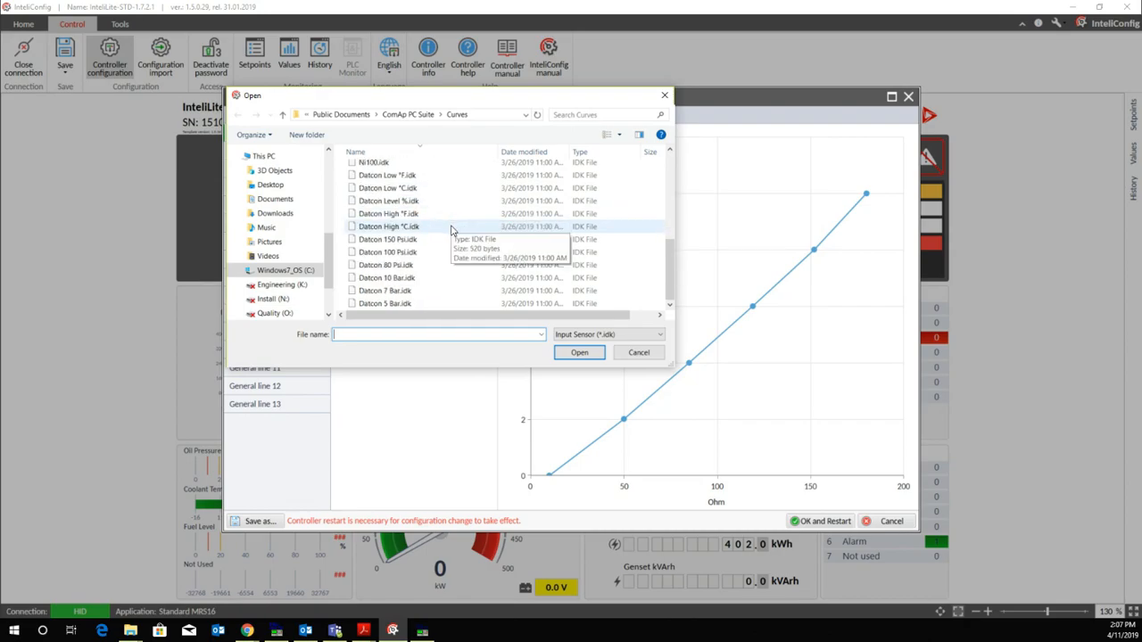
pyautogui.click(411, 254)
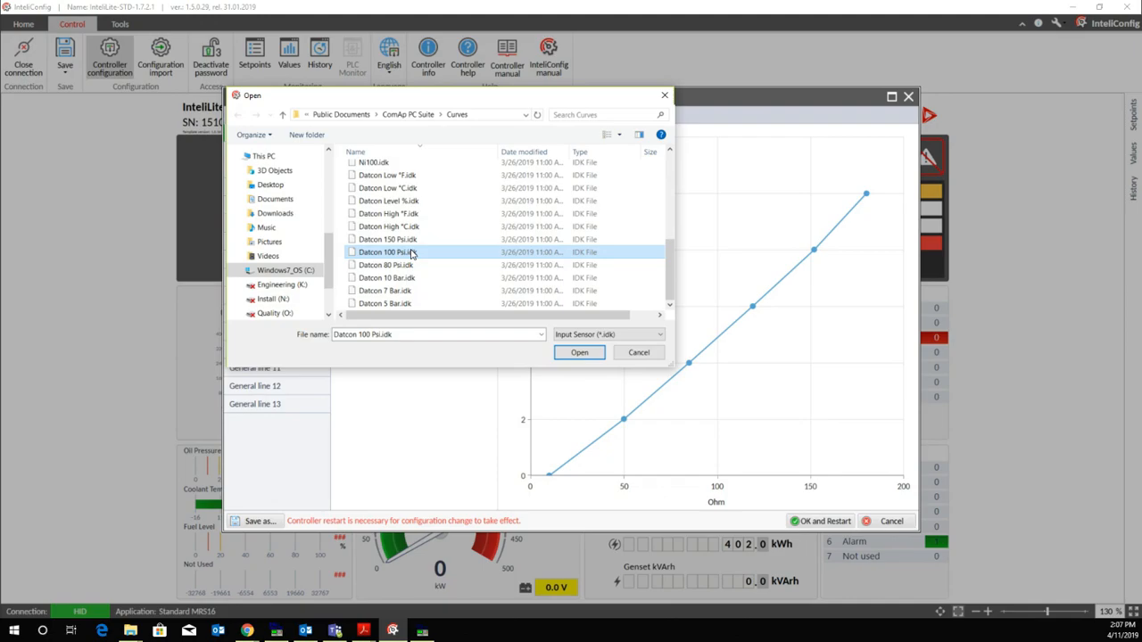
pyautogui.click(569, 357)
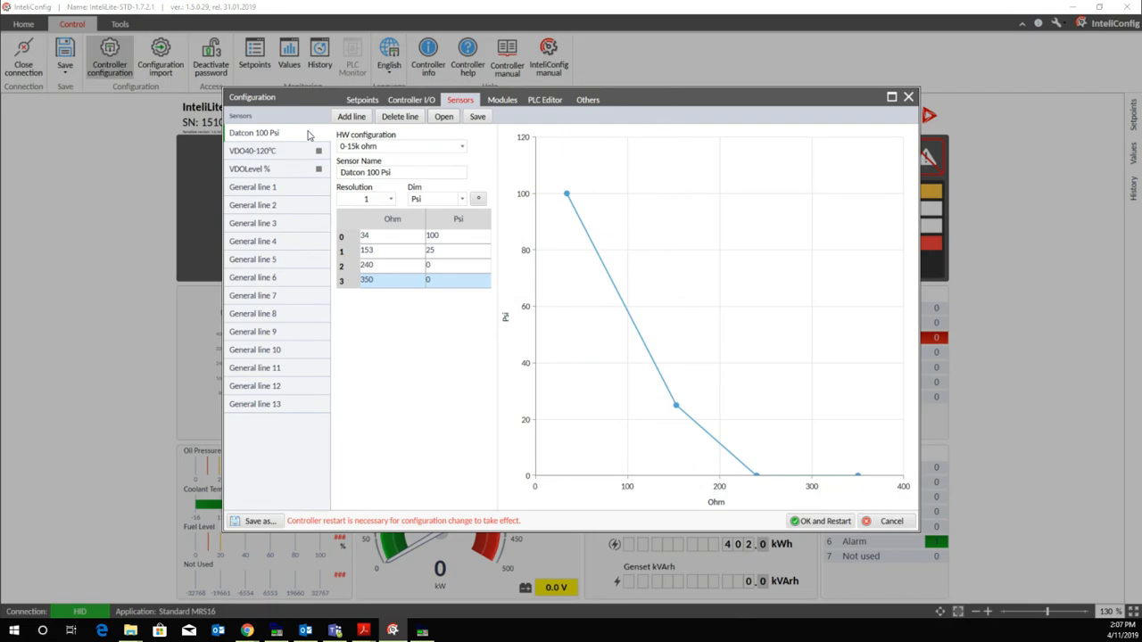
# Step: Choose 0-15k ohm as the hardware configuration of the General line 1 sensor
pyautogui.click(294, 194)
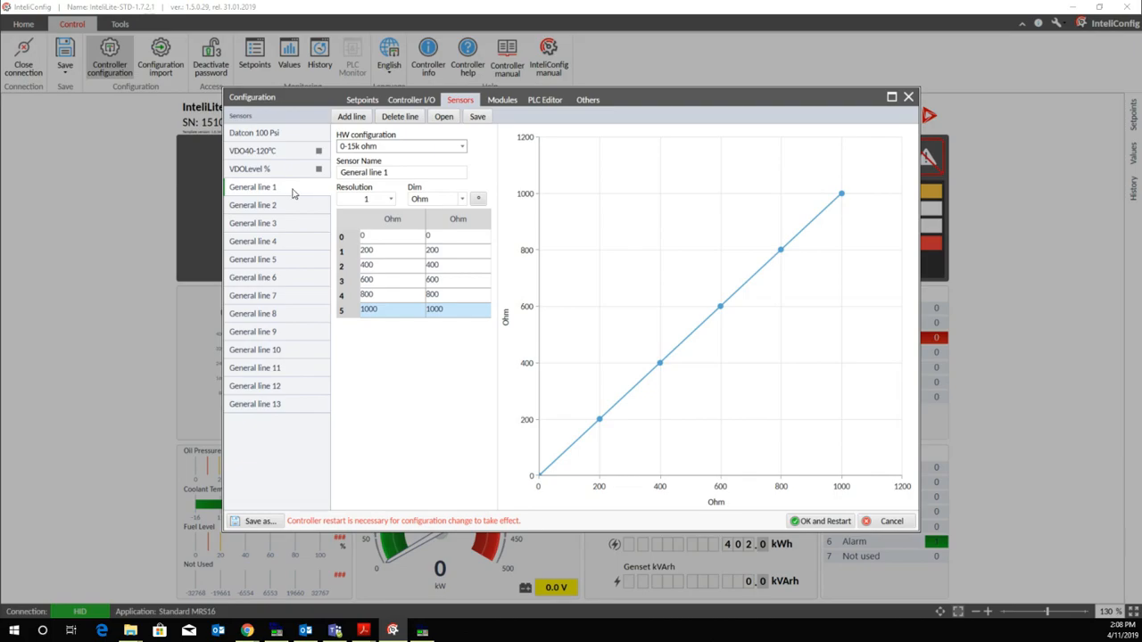
pyautogui.click(436, 148)
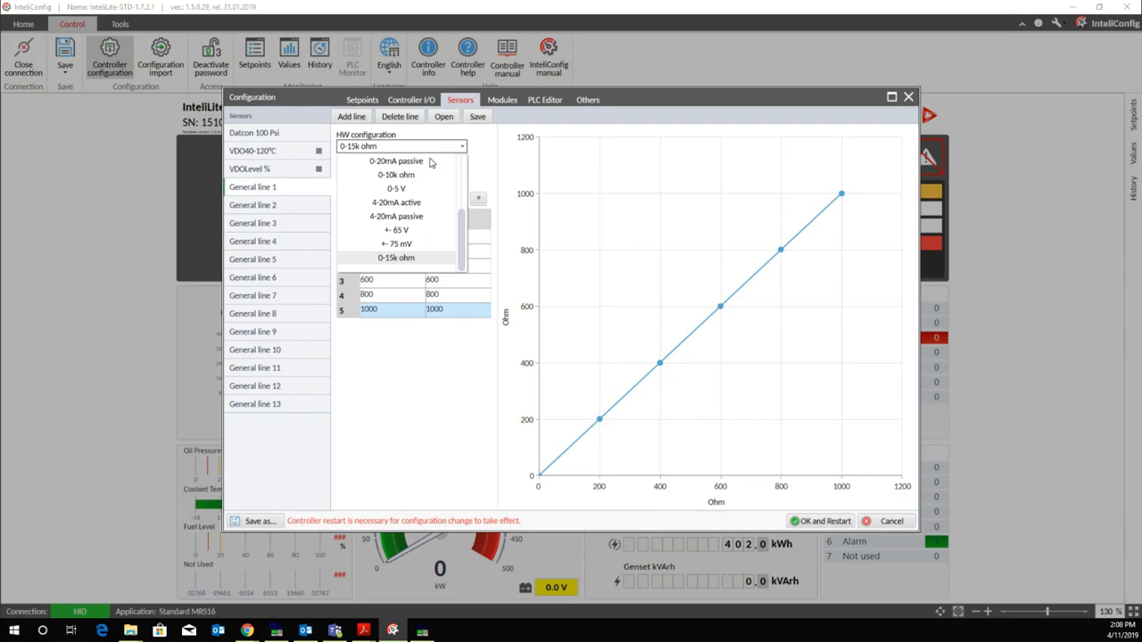
pyautogui.scroll(3, 426, 166)
pyautogui.scroll(-3, 427, 166)
pyautogui.click(401, 258)
# Step: Rename the General line 1 sensor as "custom oilpress"
pyautogui.click(411, 174)
pyautogui.press('BackSpace')
pyautogui.press('BackSpace')
pyautogui.press('BackSpace')
pyautogui.press('BackSpace')
pyautogui.press('BackSpace')
pyautogui.press('BackSpace')
pyautogui.press('BackSpace')
pyautogui.press('BackSpace')
pyautogui.press('BackSpace')
pyautogui.press('BackSpace')
pyautogui.press('BackSpace')
pyautogui.press('BackSpace')
pyautogui.press('BackSpace')
pyautogui.press('BackSpace')
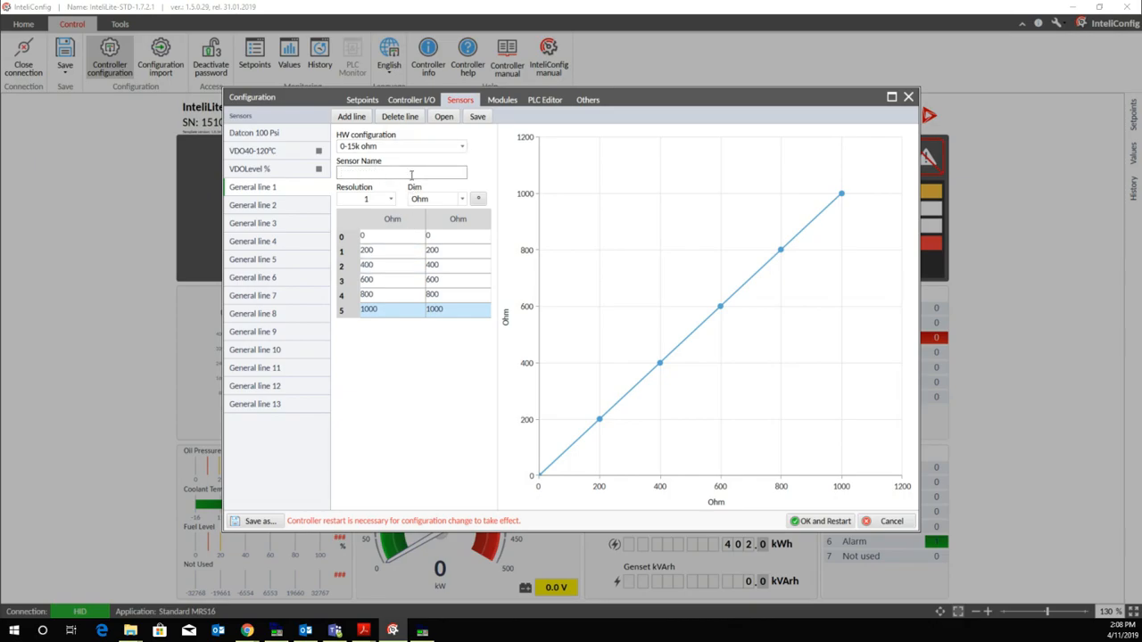
pyautogui.write('custompi')
pyautogui.press('BackSpace')
pyautogui.press('BackSpace')
pyautogui.write('oilpress')
# Step: Set the custom oilpress sensor's resolution to 0.1 and its dimension to psi
pyautogui.click(394, 200)
pyautogui.click(393, 200)
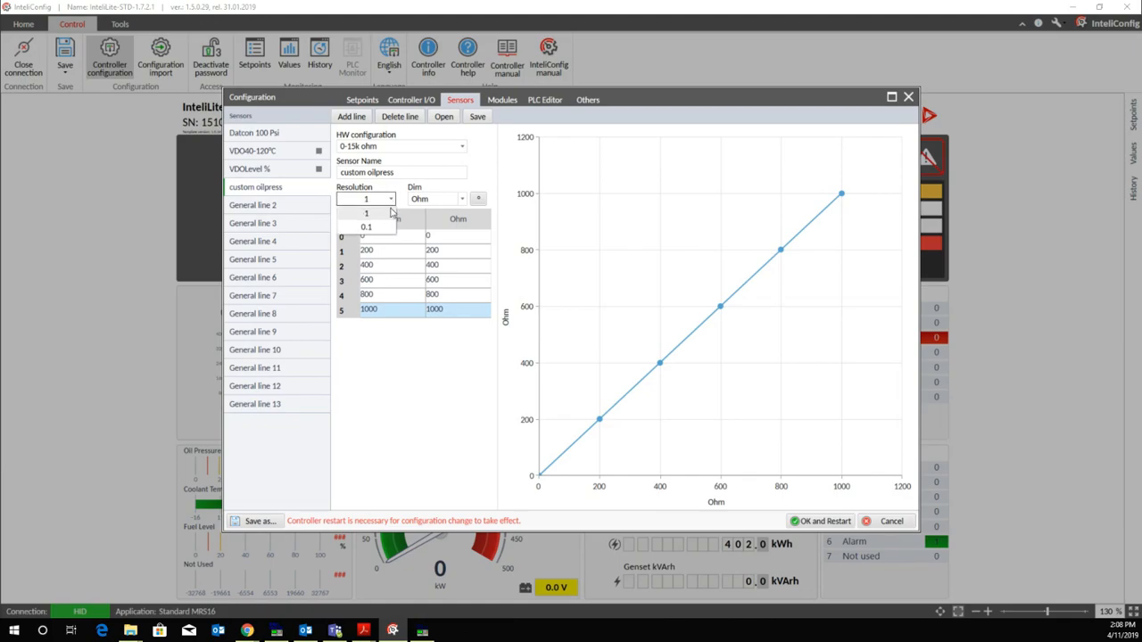
pyautogui.click(370, 227)
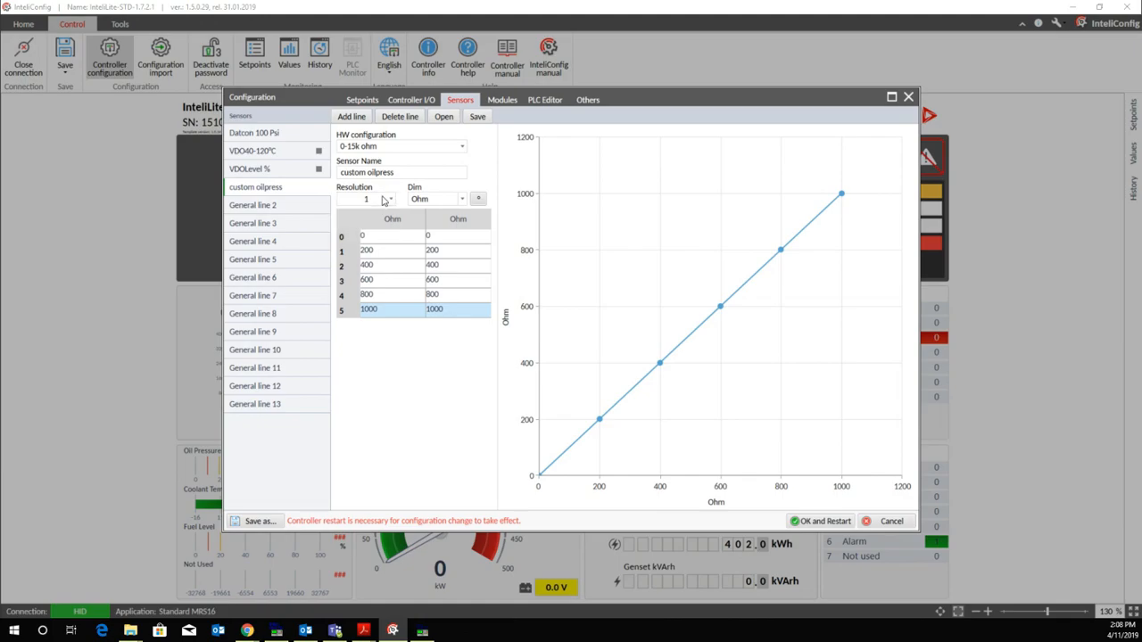
pyautogui.click(461, 202)
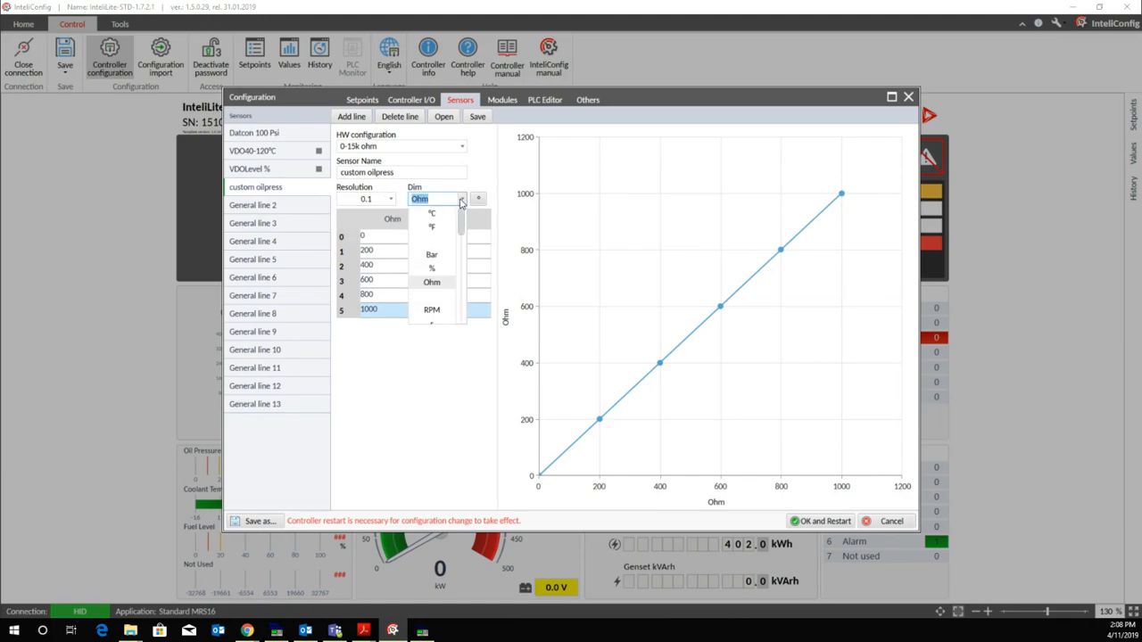
pyautogui.scroll(-5, 441, 272)
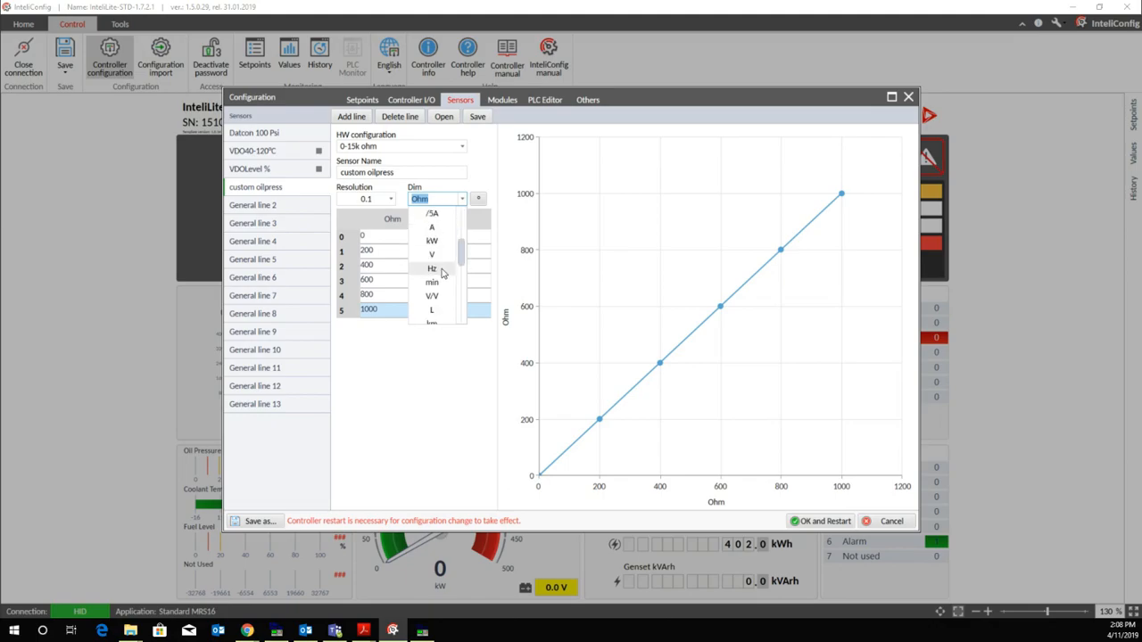
pyautogui.scroll(-1, 441, 273)
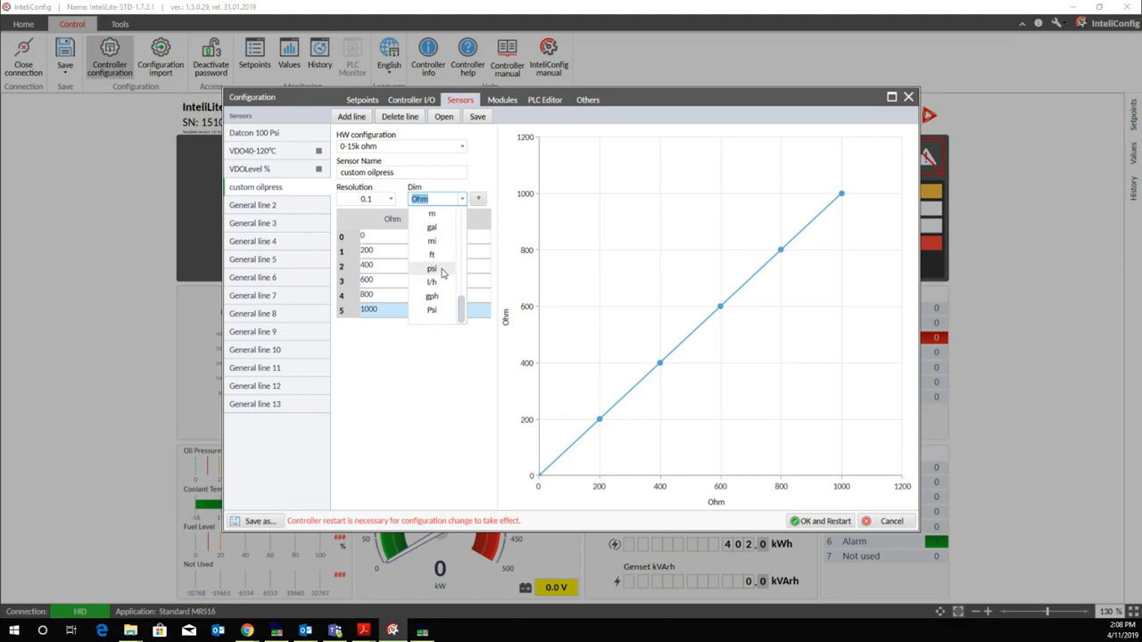
pyautogui.click(441, 270)
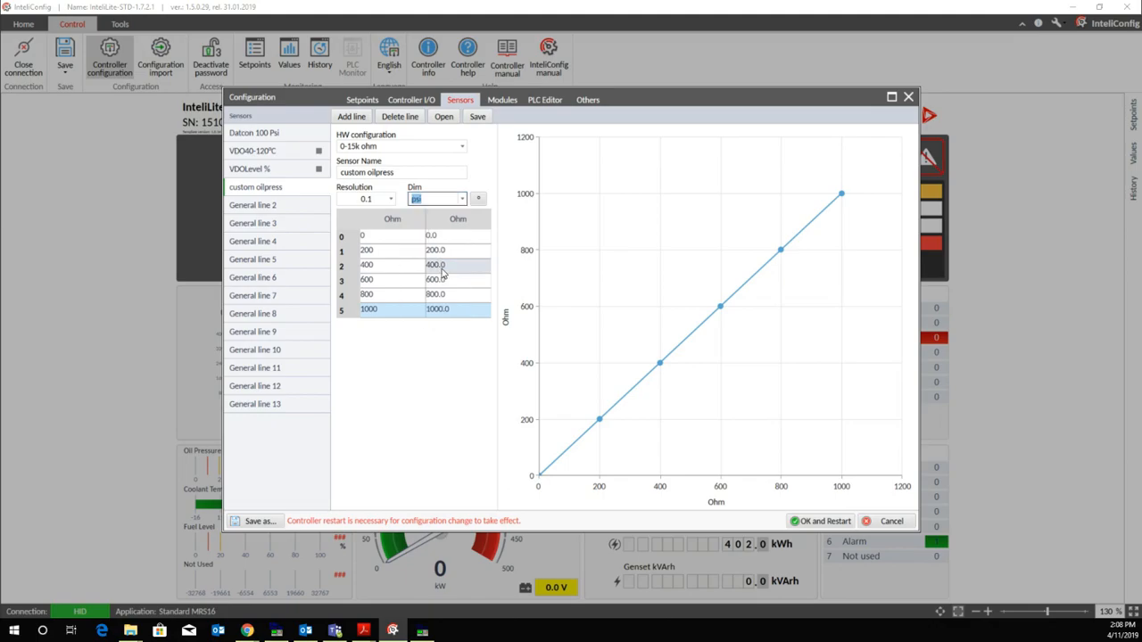
# Step: Delete the last four points of the custom oilpress curve, keeping only lines 0 and 1
pyautogui.click(404, 116)
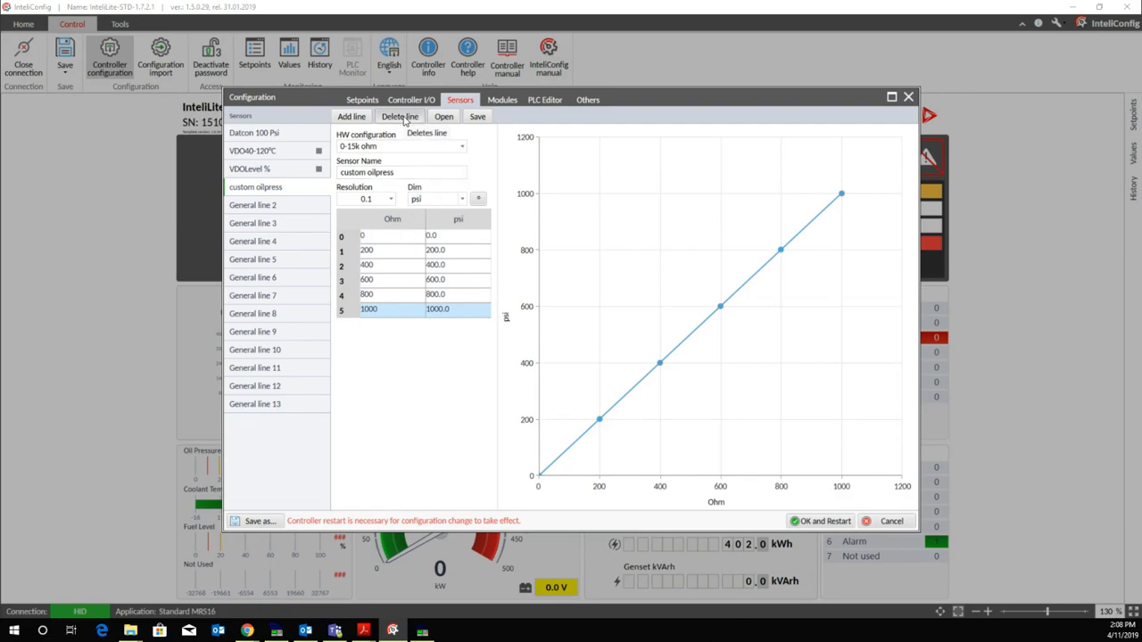
pyautogui.click(404, 117)
pyautogui.click(404, 116)
pyautogui.click(404, 117)
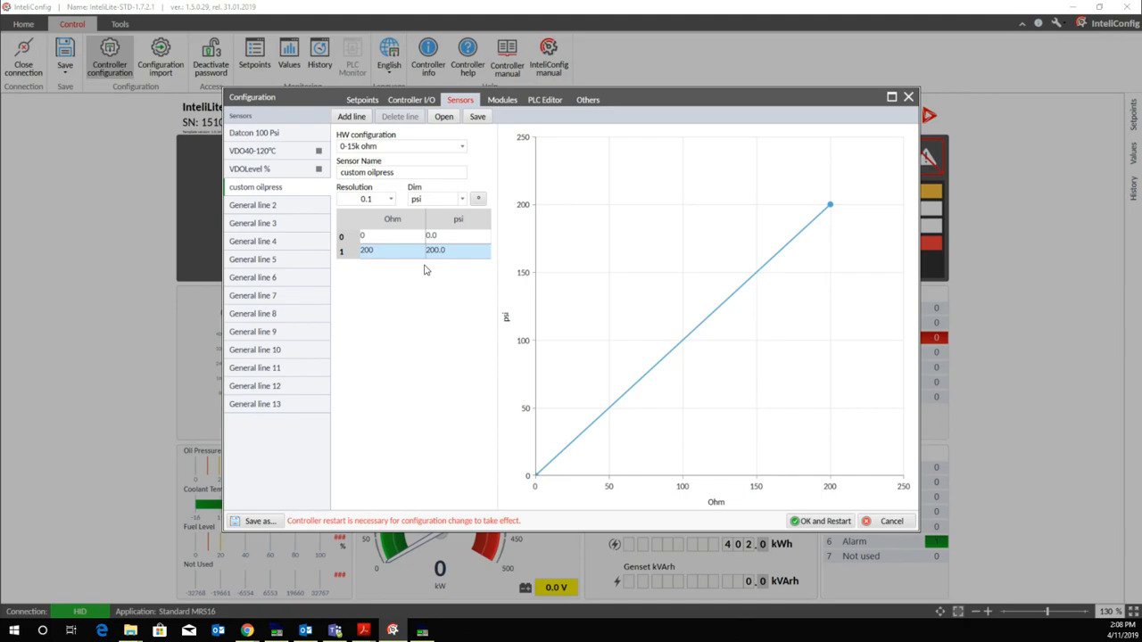
# Step: Set line 1 of the custom oilpress curve to 500 ohm and 150 psi
pyautogui.click(386, 254)
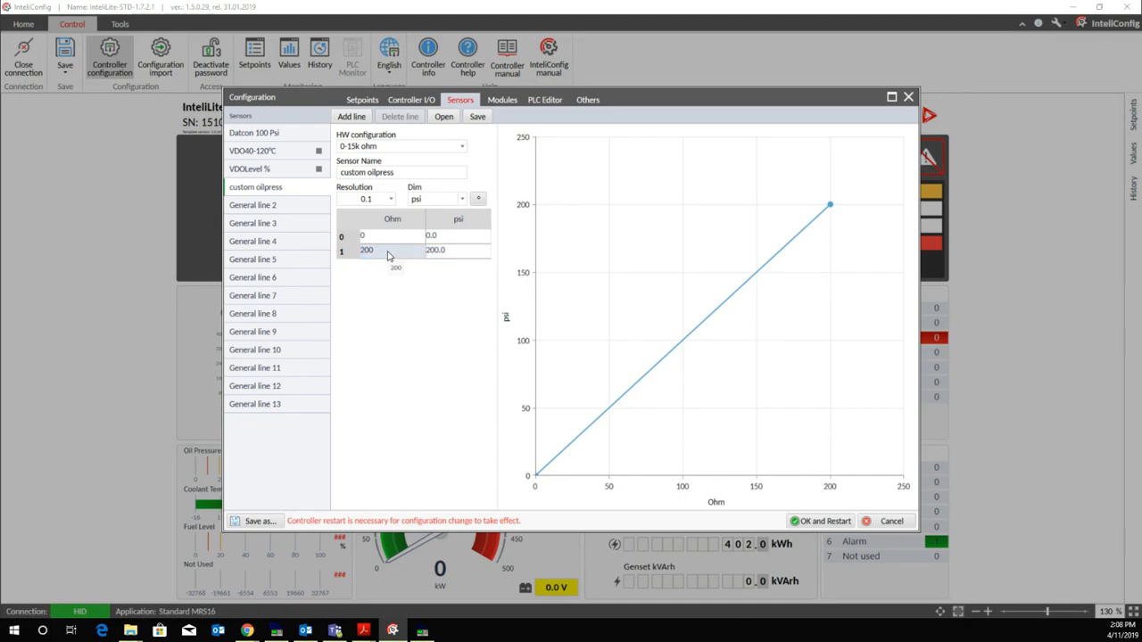
pyautogui.click(386, 251)
pyautogui.write('500')
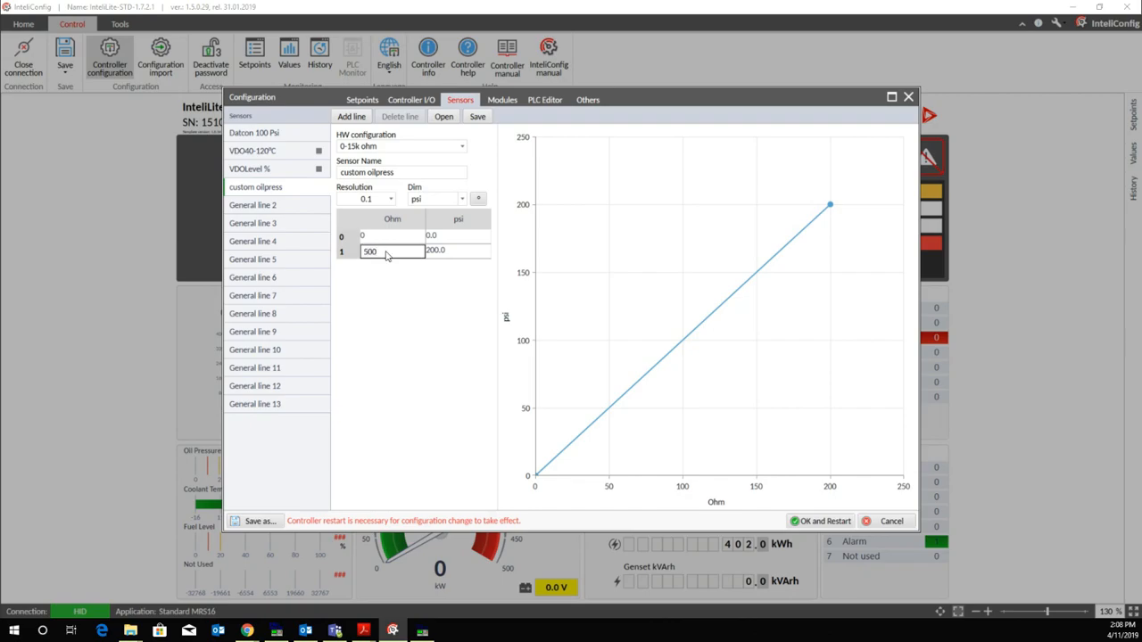
pyautogui.press('Return')
pyautogui.click(432, 254)
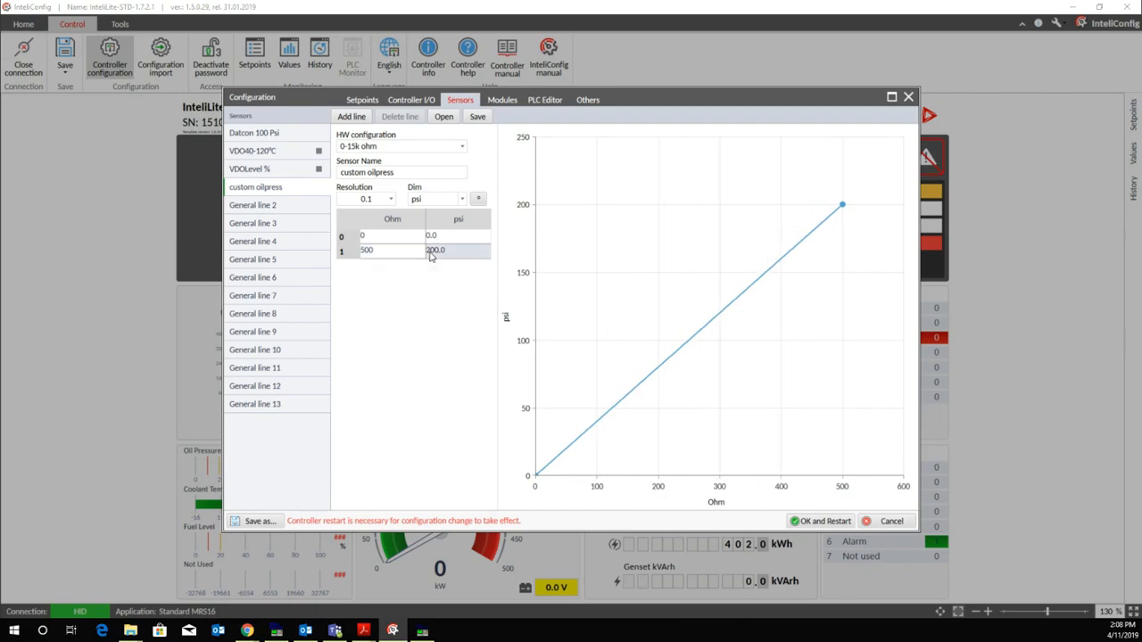
pyautogui.click(446, 254)
pyautogui.write('150')
pyautogui.press('Return')
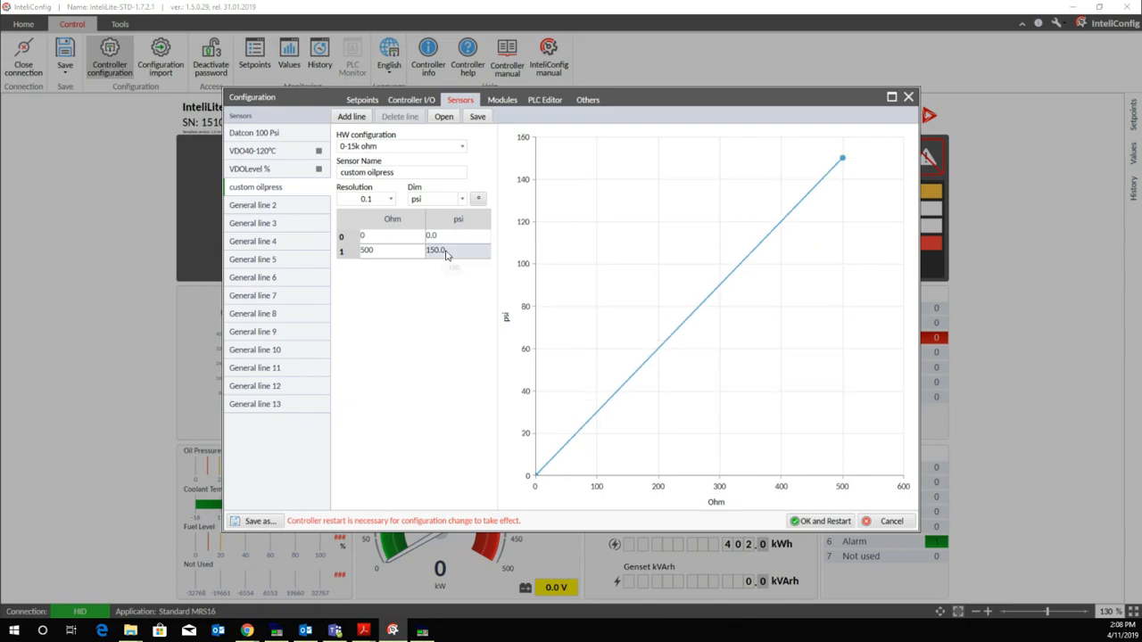
# Step: Add two lines to the custom oilpress curve and change the 1000 ohm point to 100 ohm and 20 psi
pyautogui.click(361, 118)
pyautogui.click(361, 118)
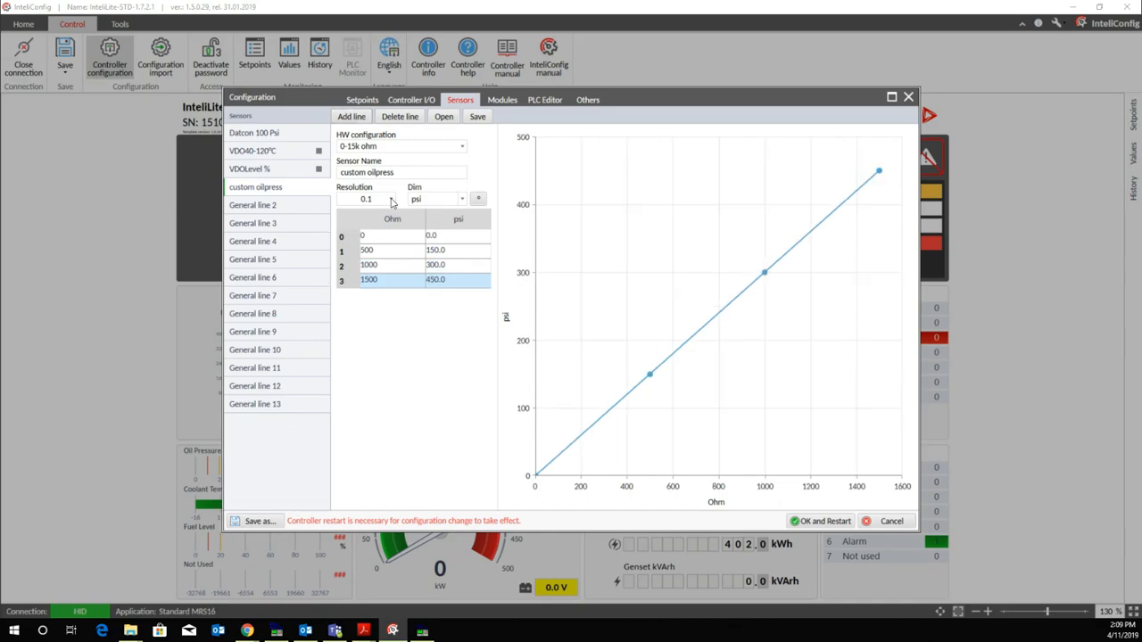
pyautogui.click(390, 271)
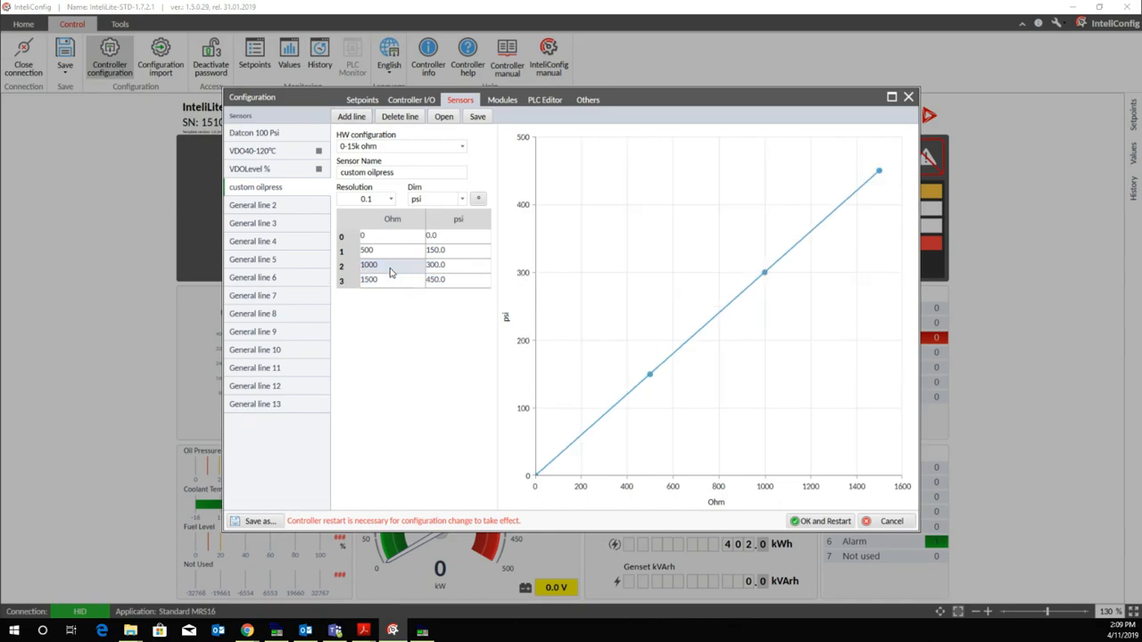
pyautogui.doubleClick(390, 268)
pyautogui.write('100')
pyautogui.press('Return')
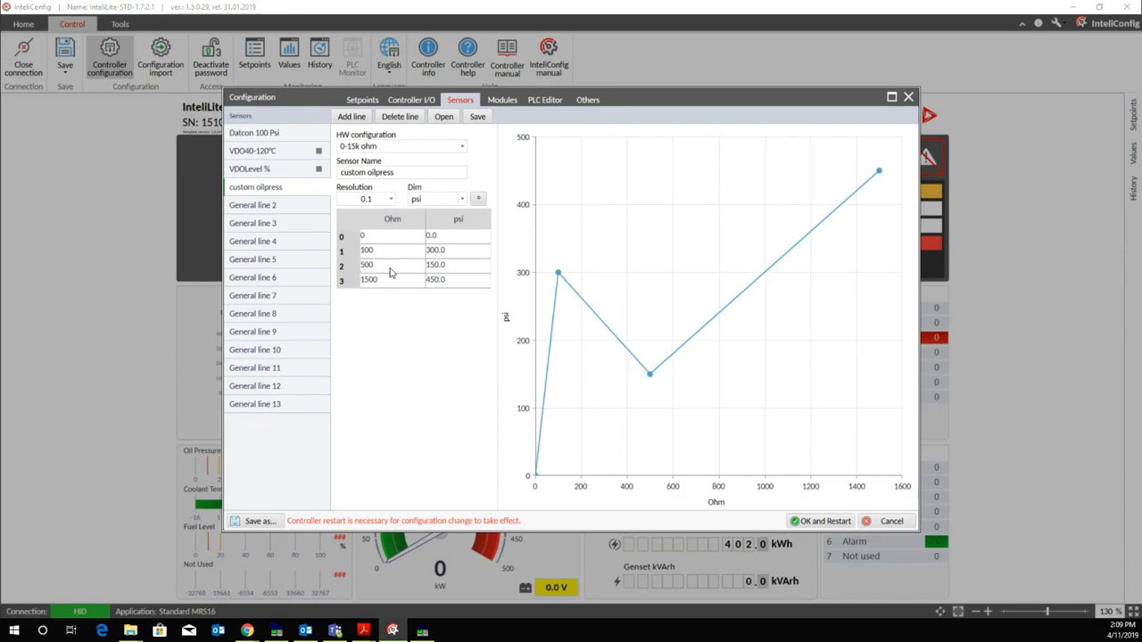
pyautogui.click(451, 254)
pyautogui.doubleClick(450, 252)
pyautogui.write('20')
pyautogui.press('Return')
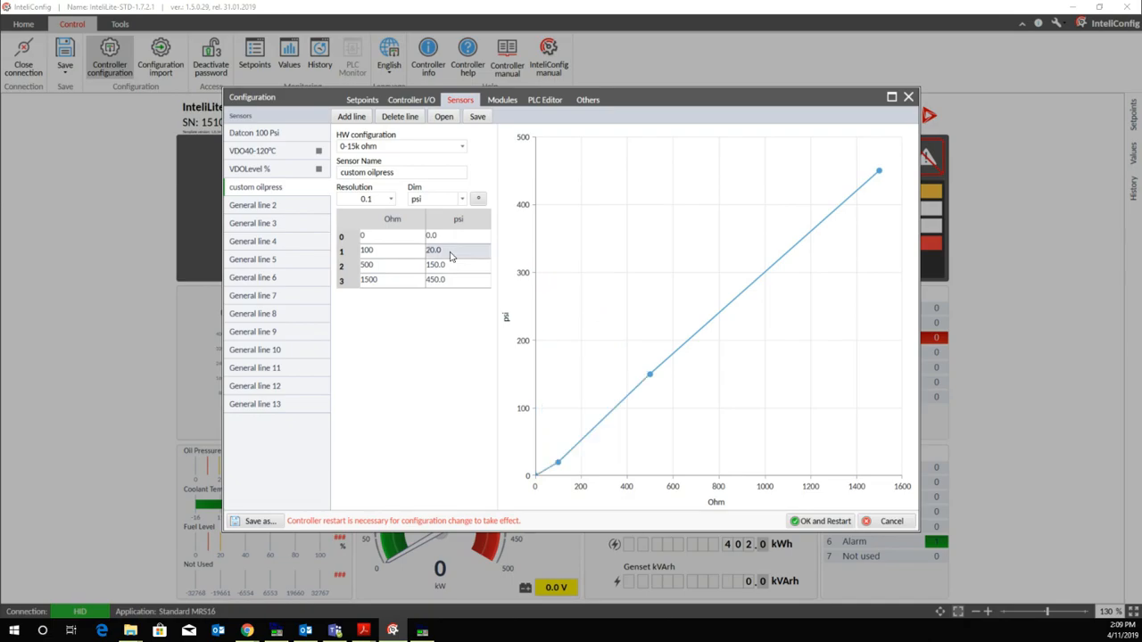
# Step: Change the 1500 ohm point of the custom oilpress curve to 250 ohm and 100 psi
pyautogui.click(395, 280)
pyautogui.doubleClick(395, 280)
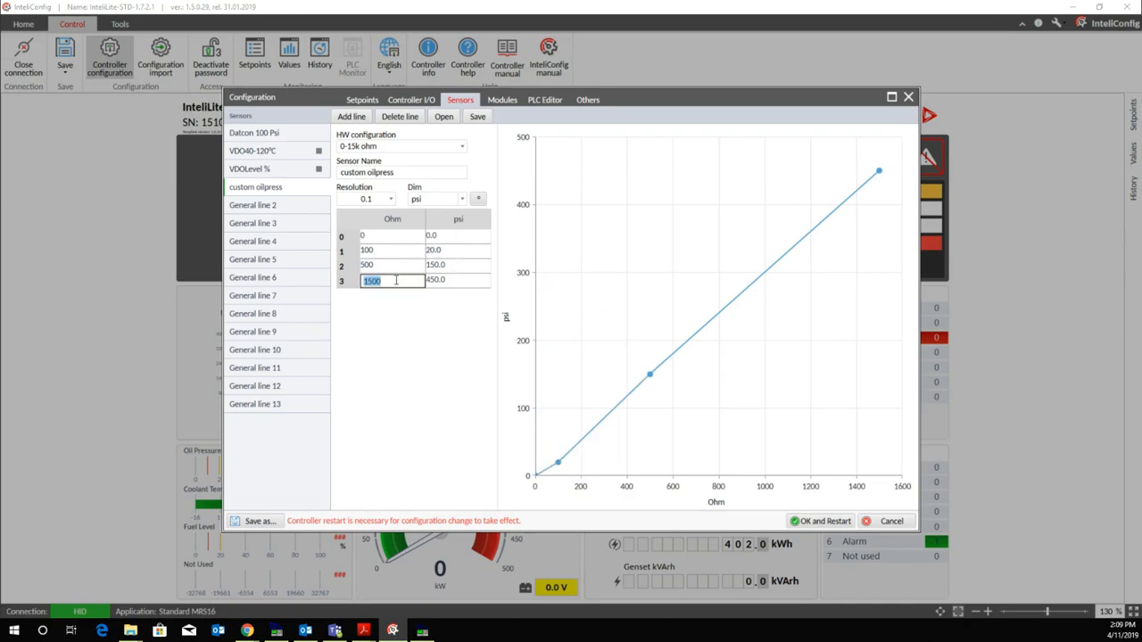
pyautogui.write('250')
pyautogui.press('Return')
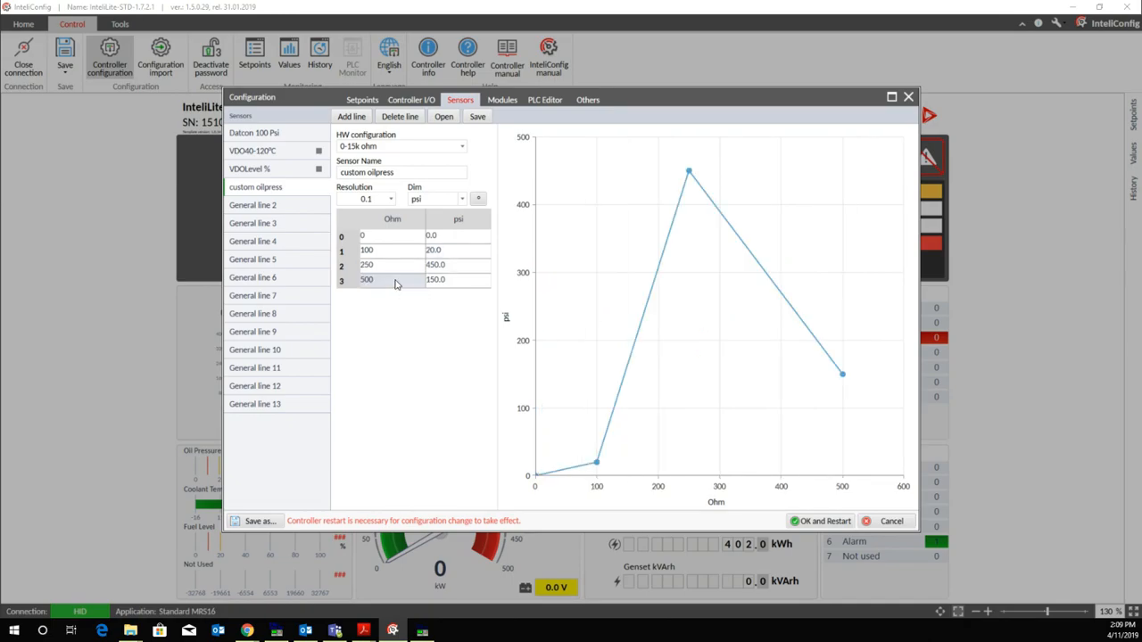
pyautogui.click(434, 282)
pyautogui.click(437, 265)
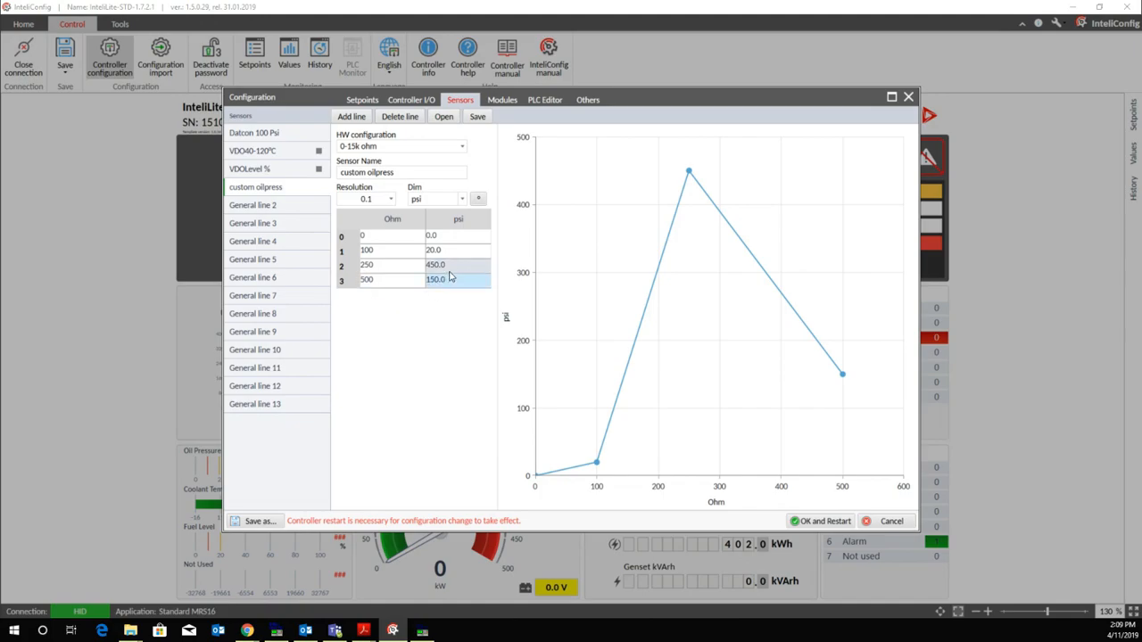
pyautogui.doubleClick(452, 266)
pyautogui.write('100')
pyautogui.press('Return')
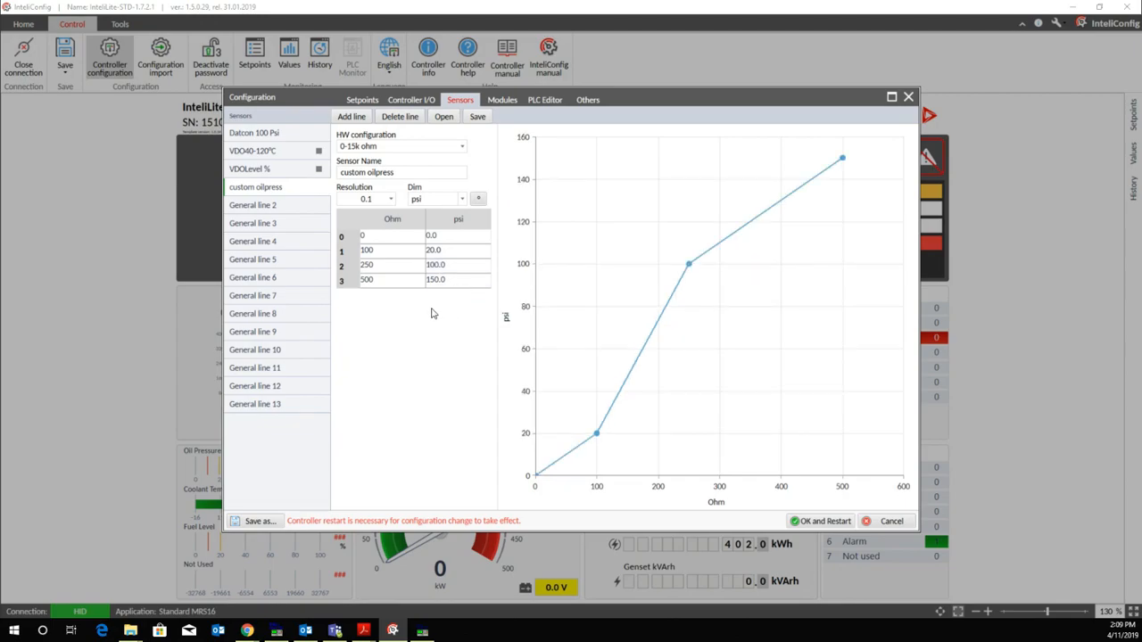
# Step: Save the custom oilpress curve as an input sensor file named "CustomoilPress" in the Curves folder
pyautogui.click(478, 118)
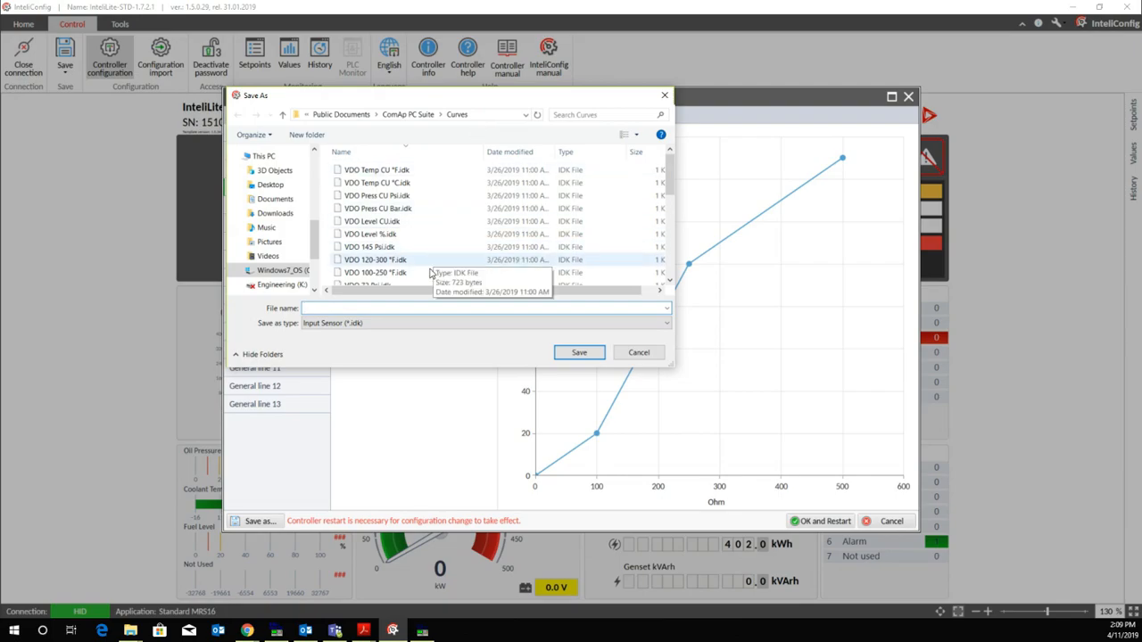
pyautogui.write('C')
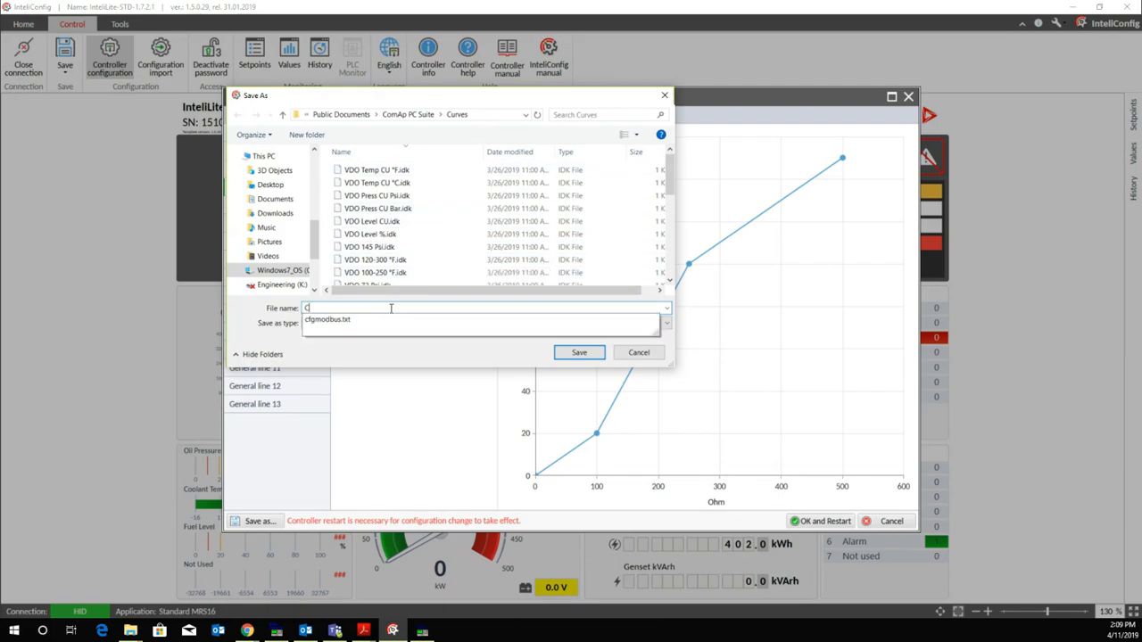
pyautogui.write('ustomoil')
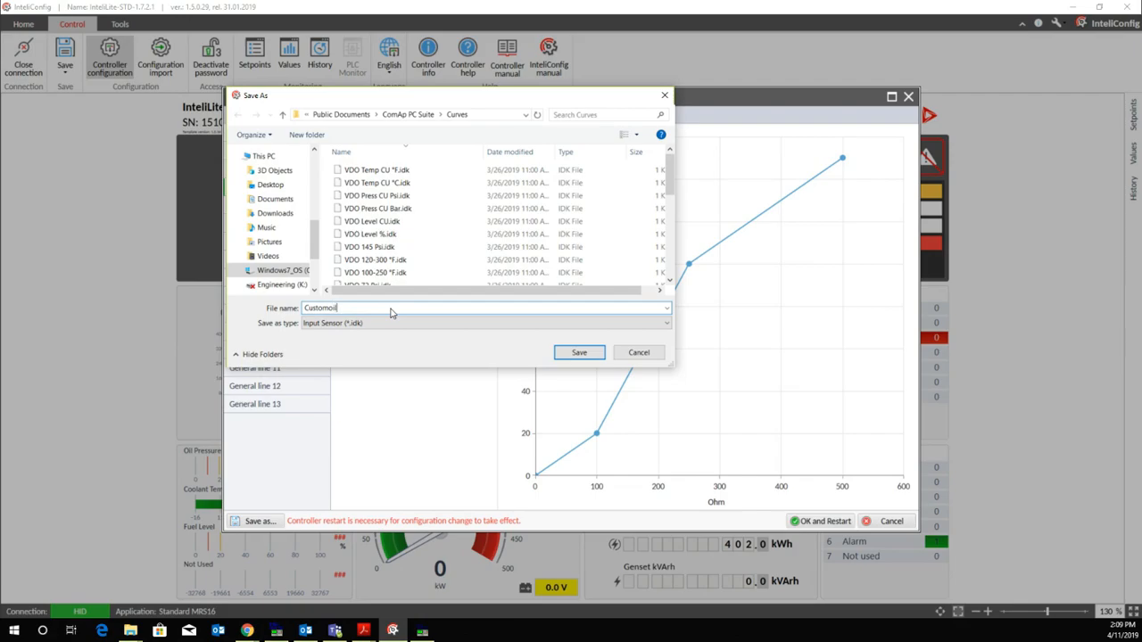
pyautogui.write('Press')
pyautogui.click(578, 352)
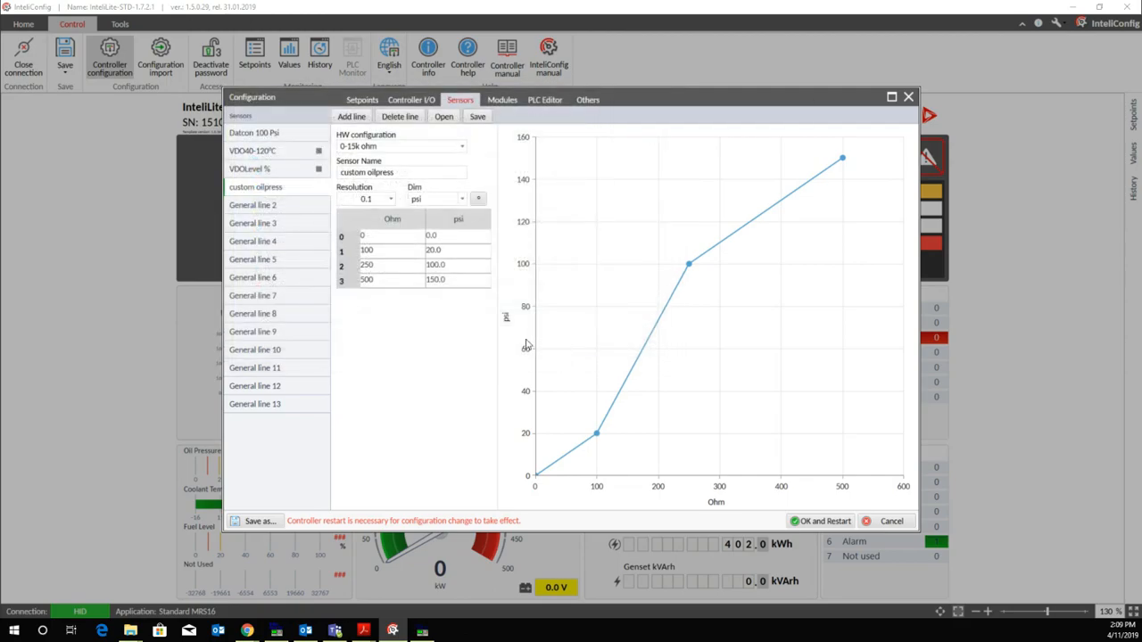
# Step: Assign the custom oilpress sensor to Analog Input 1, and change that input's function to Oil Pressure
pyautogui.click(286, 209)
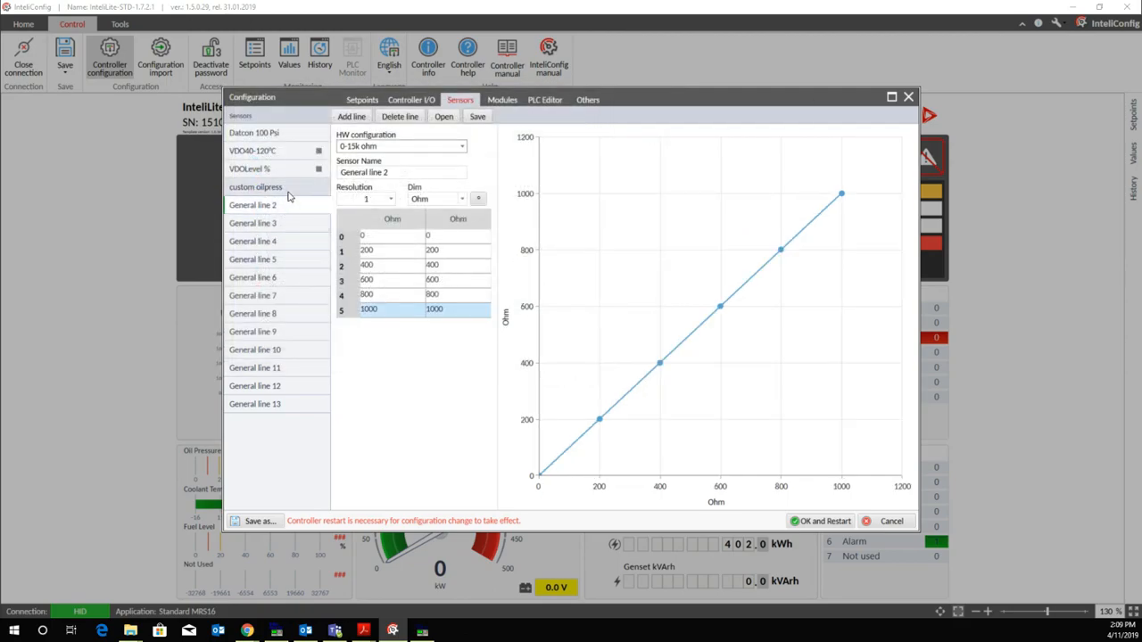
pyautogui.click(289, 195)
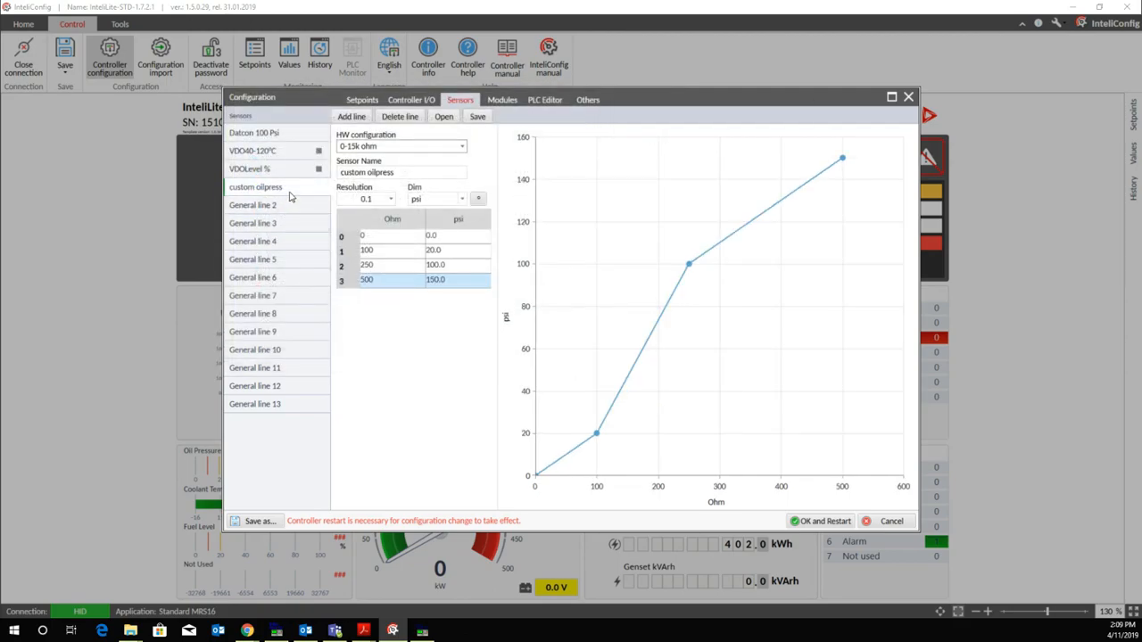
pyautogui.click(421, 102)
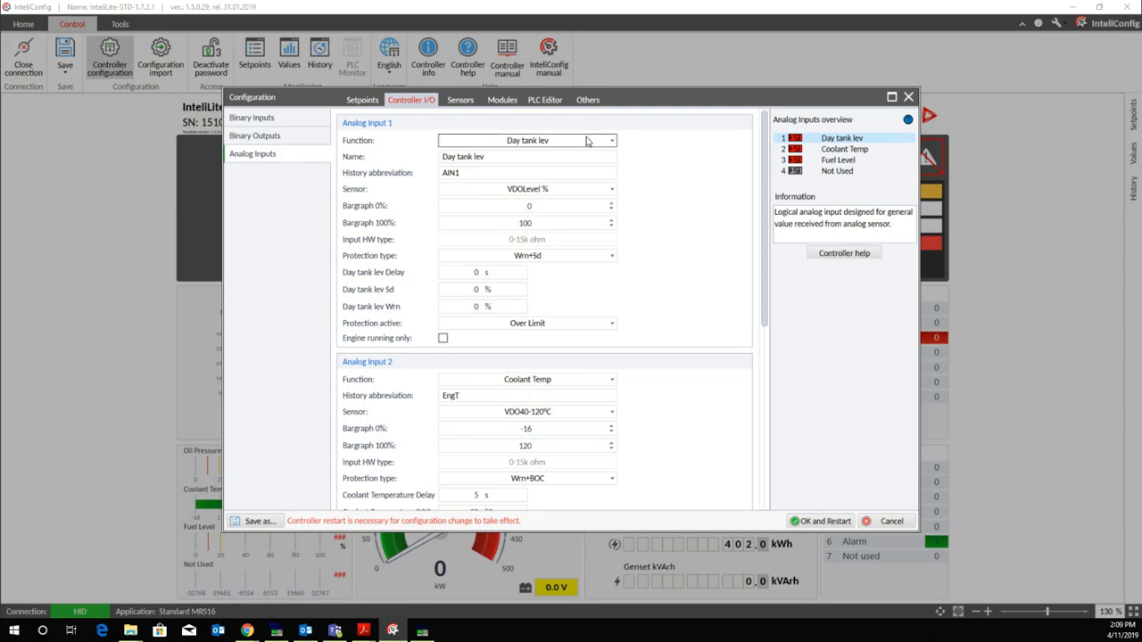
pyautogui.click(592, 190)
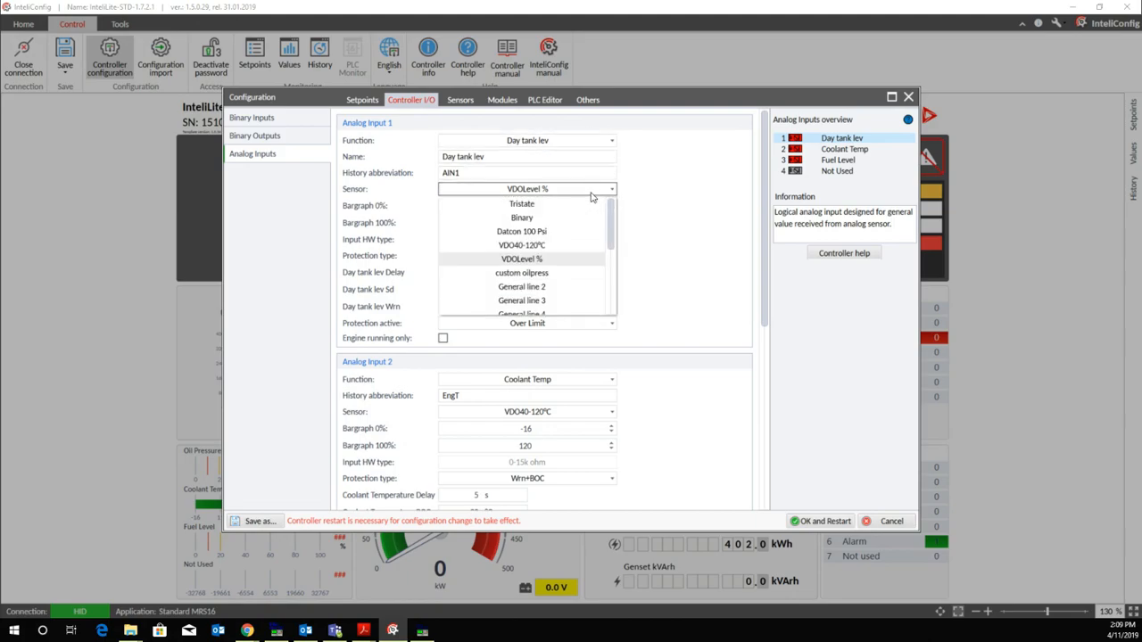
pyautogui.click(544, 273)
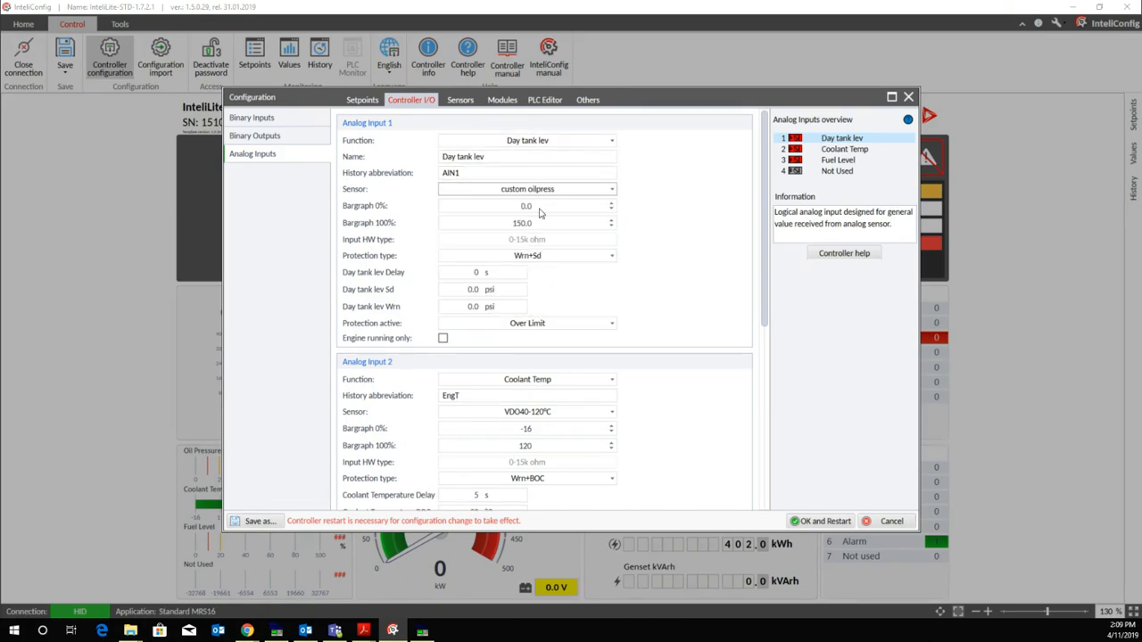
pyautogui.click(552, 143)
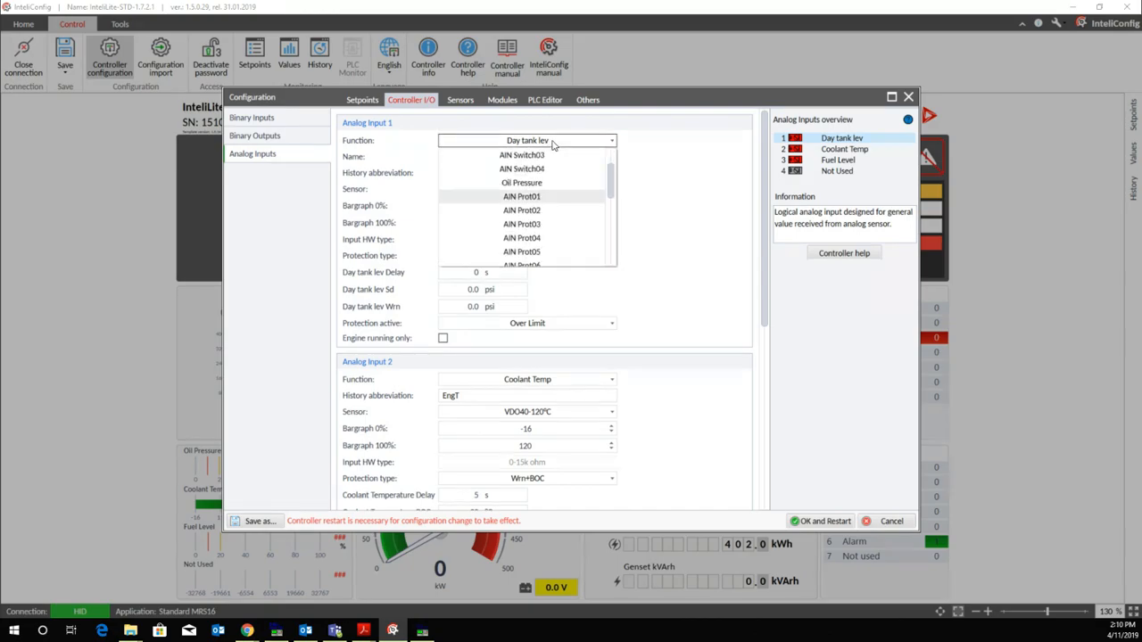
pyautogui.click(523, 182)
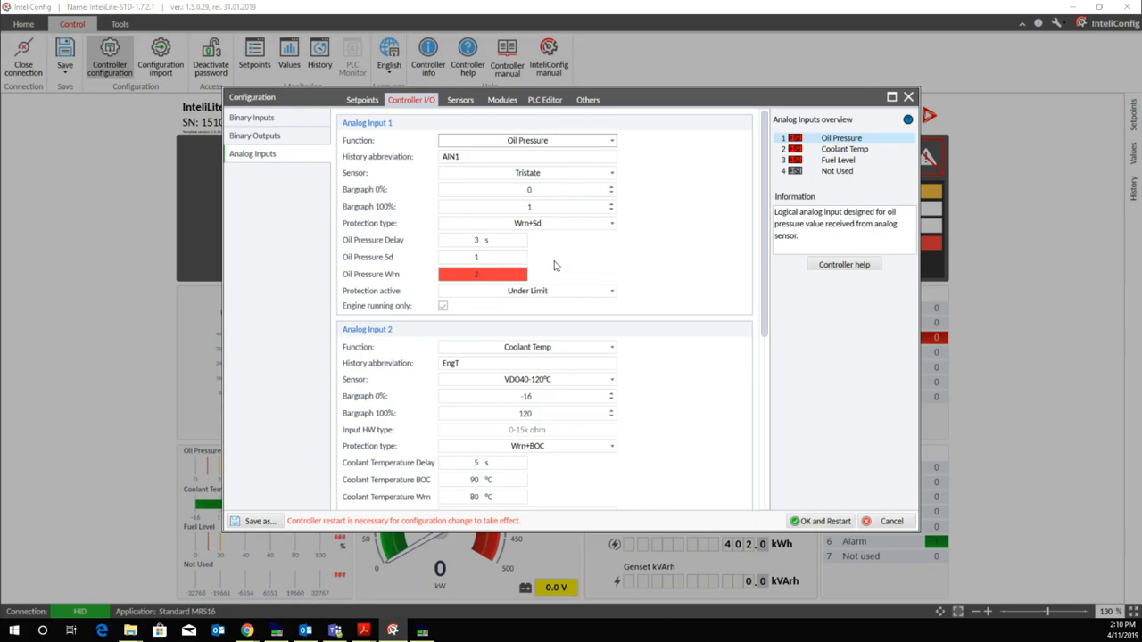
# Step: Add the EM-BIO8-EFCP extension module to plug-in Slot A with Shutdown as the protection upon module failure
pyautogui.click(503, 103)
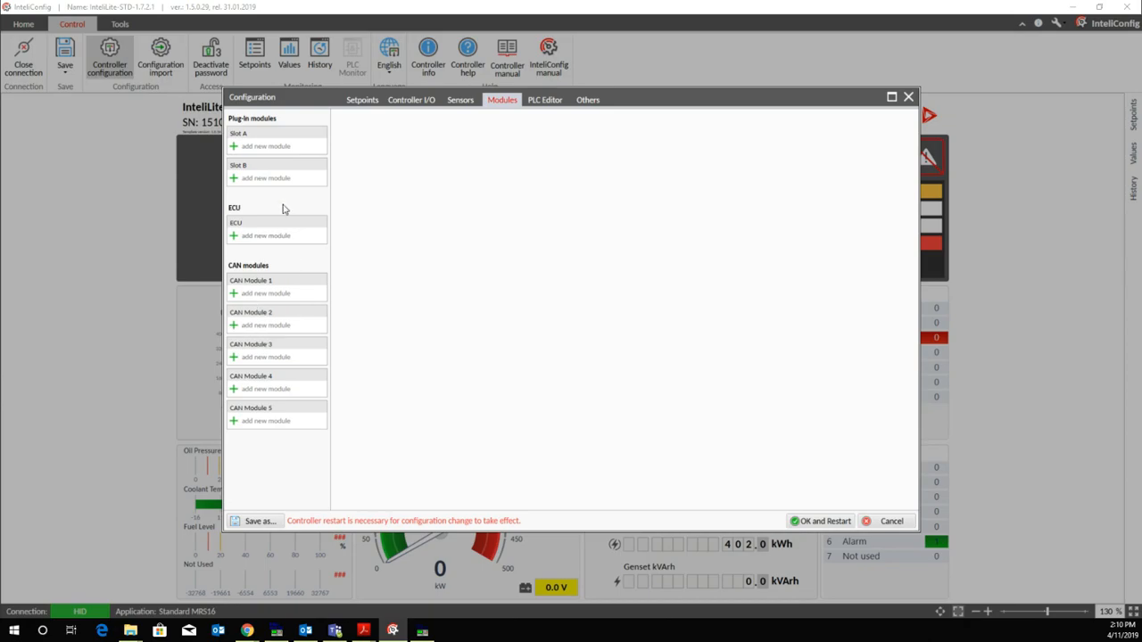
pyautogui.click(274, 146)
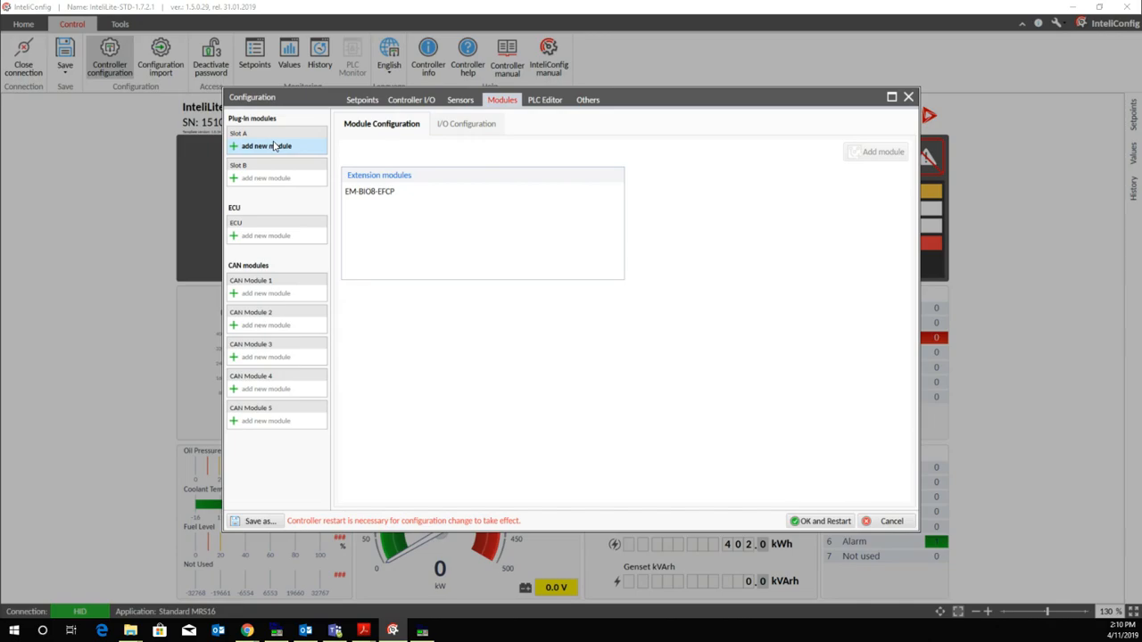
pyautogui.click(387, 195)
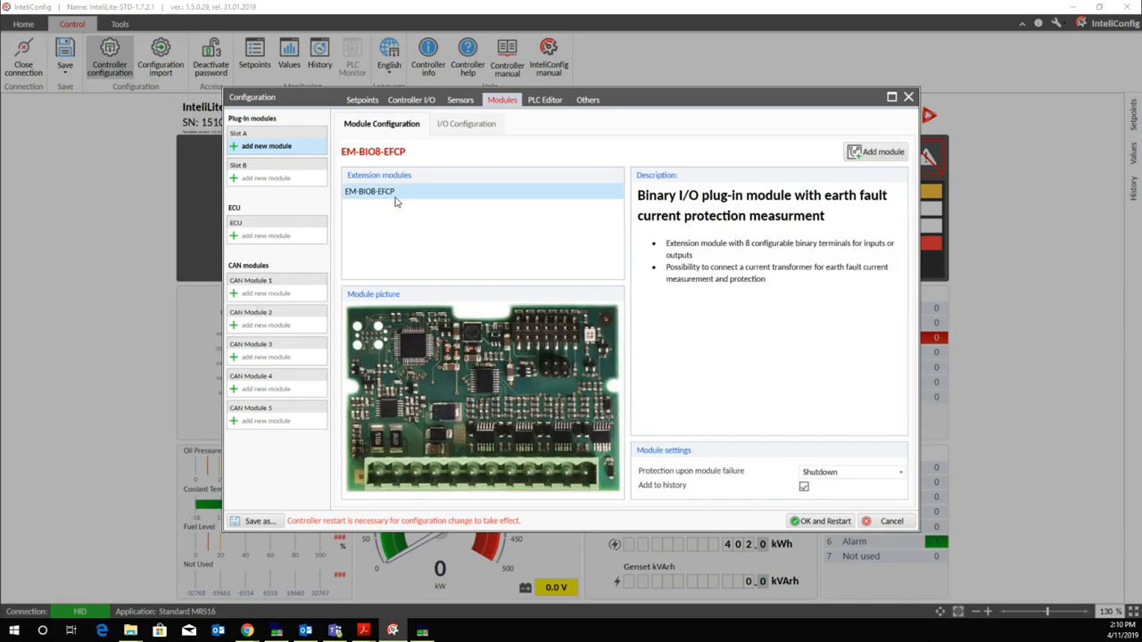
pyautogui.click(833, 478)
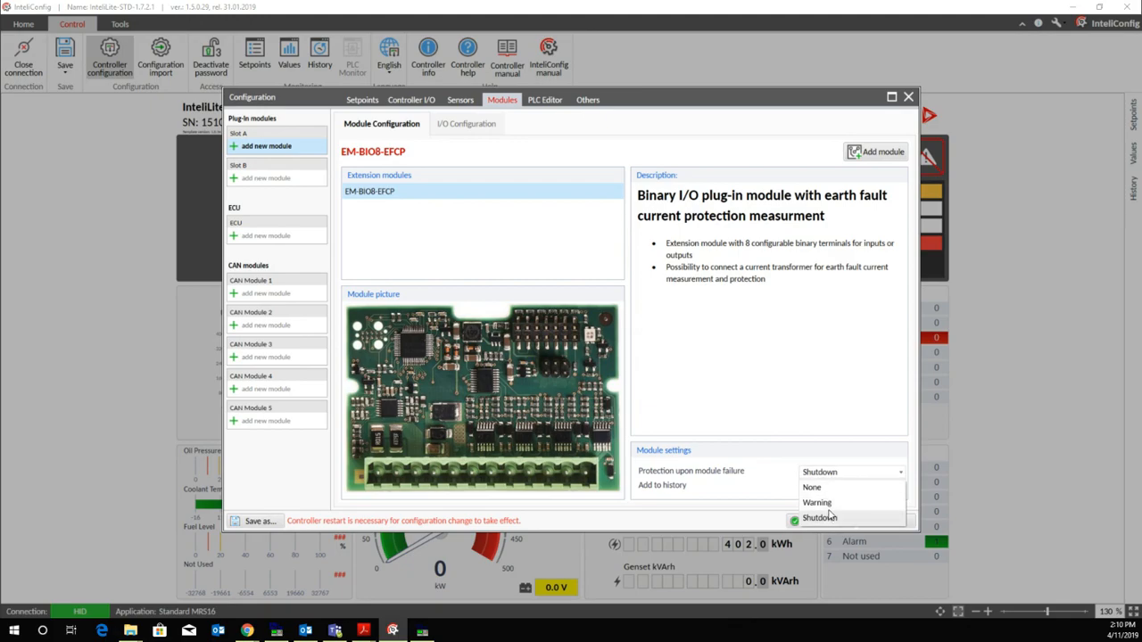
pyautogui.click(836, 480)
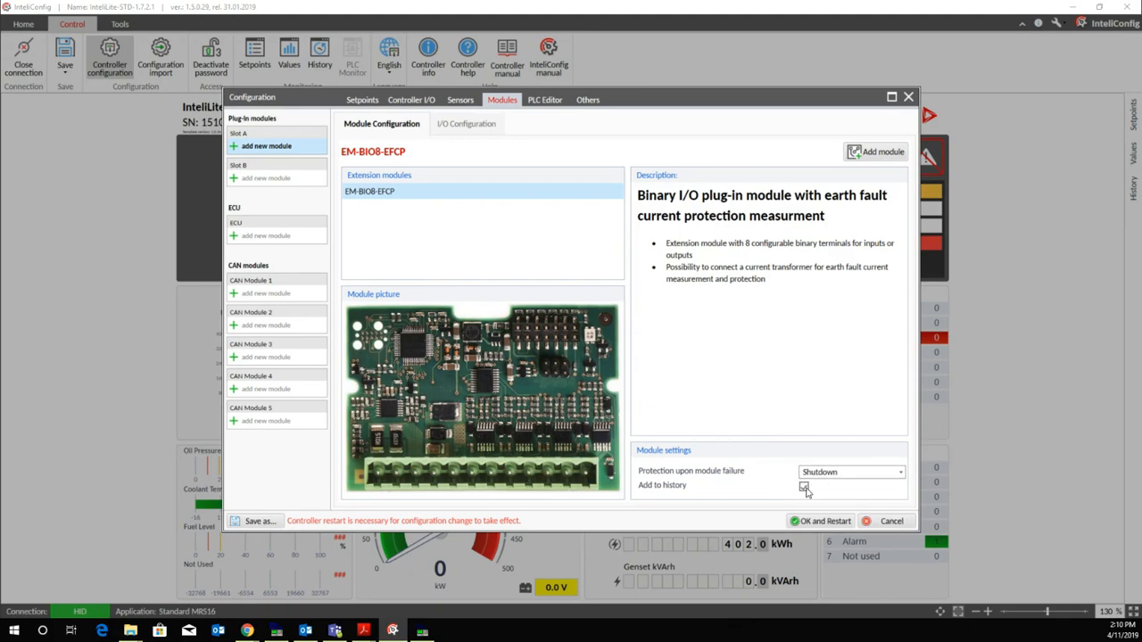
pyautogui.click(803, 487)
pyautogui.click(871, 153)
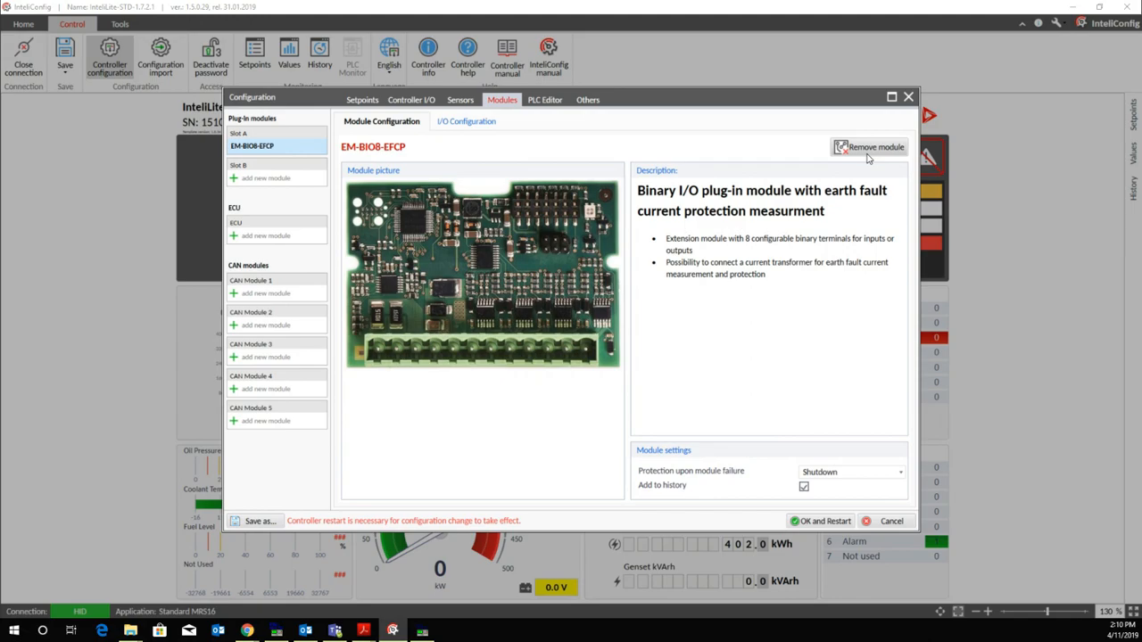
# Step: Configure Binary Input/Output 1 of the EM-BIO8-EFCP module as an output with the AL Common BOC function
pyautogui.click(463, 126)
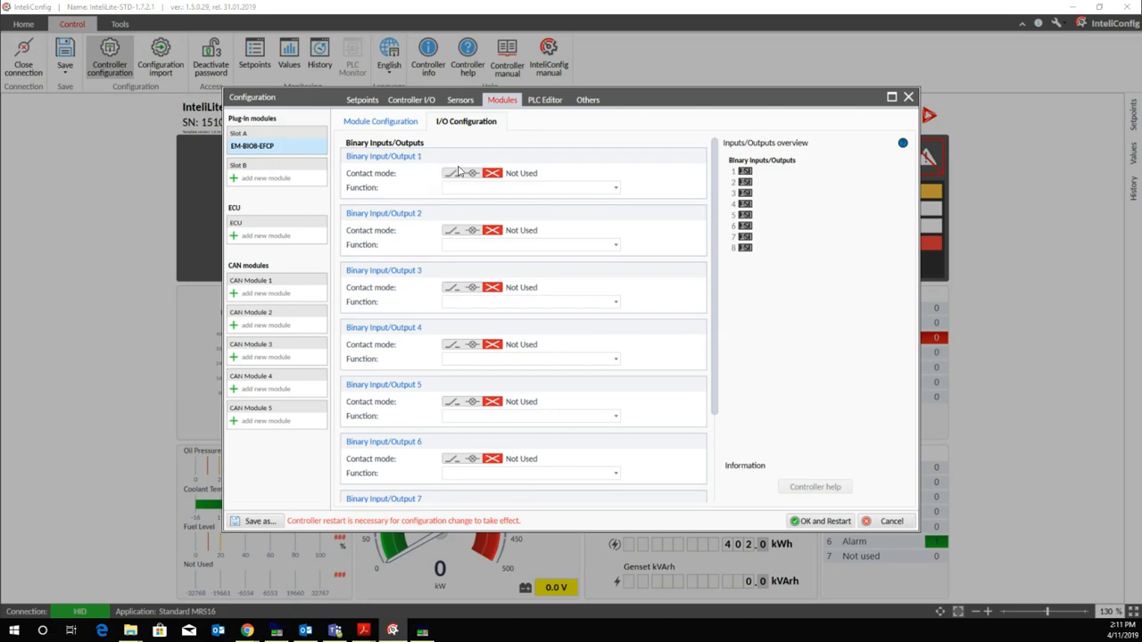
pyautogui.click(455, 175)
pyautogui.click(453, 174)
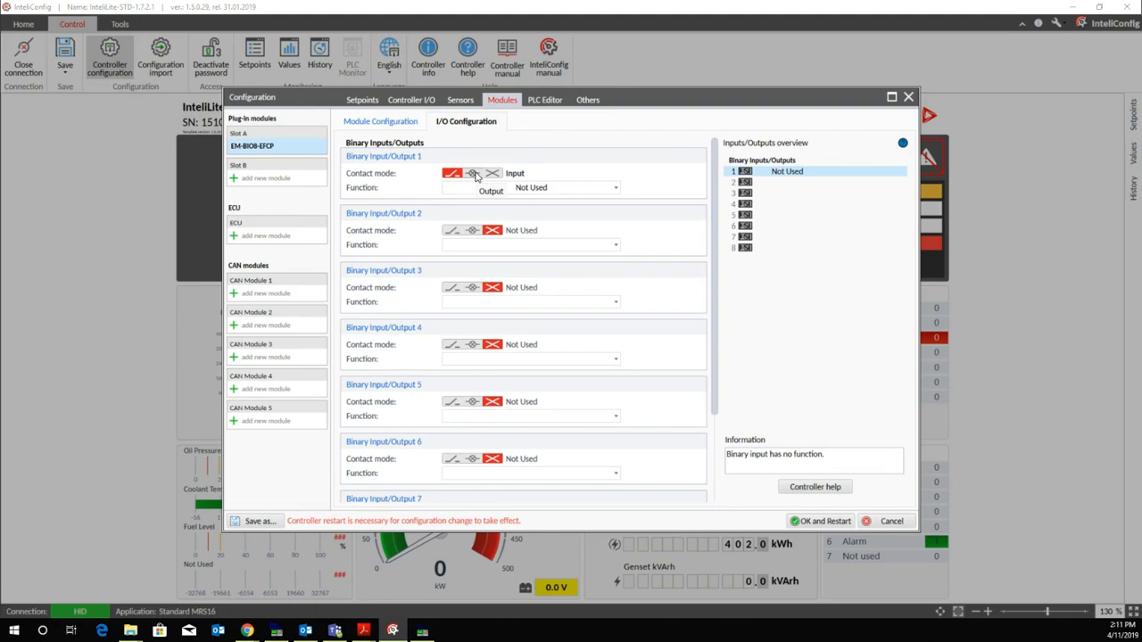
pyautogui.click(472, 173)
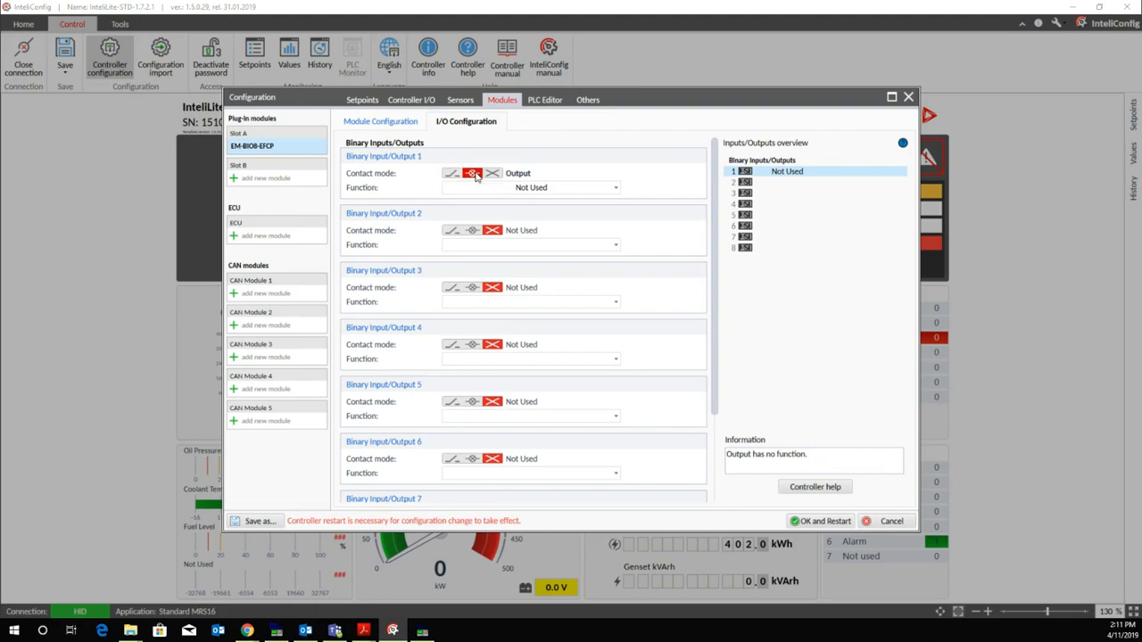
pyautogui.click(592, 189)
pyautogui.scroll(-4, 578, 227)
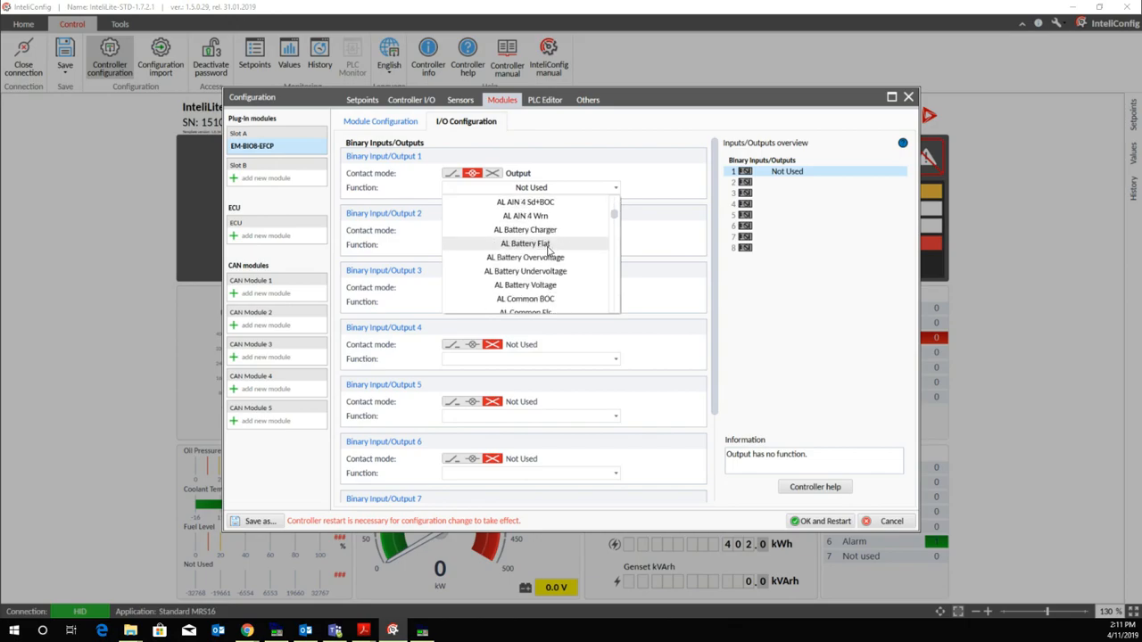
pyautogui.click(550, 301)
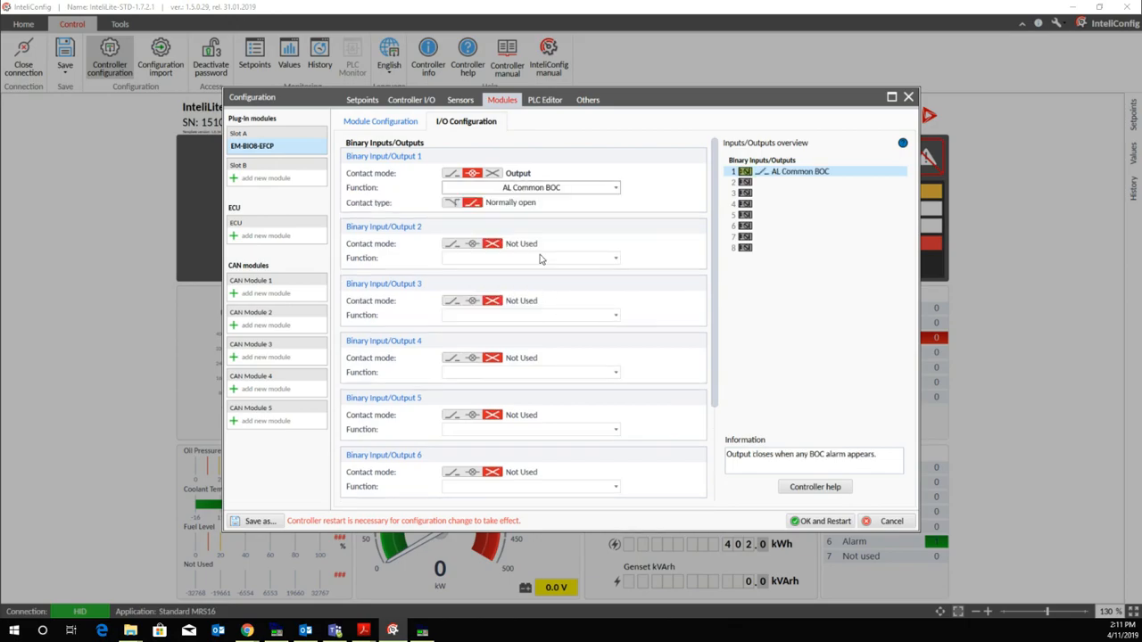
# Step: Configure Binary Input/Output 2 of the EM-BIO8-EFCP module as an input with the Configuration 2 function
pyautogui.click(452, 248)
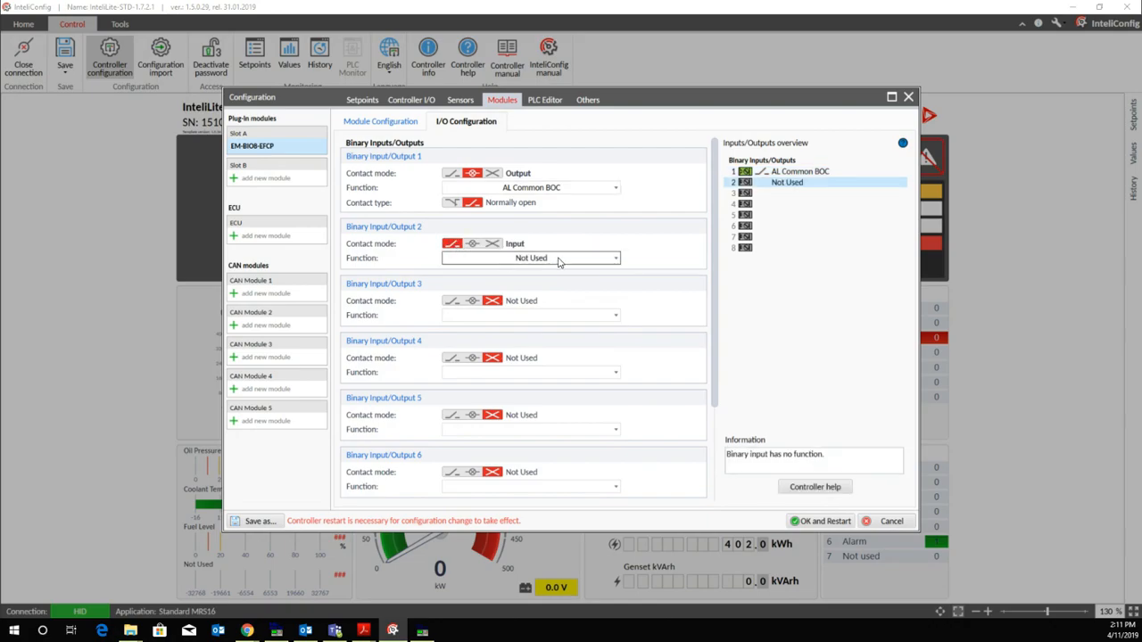
pyautogui.click(559, 259)
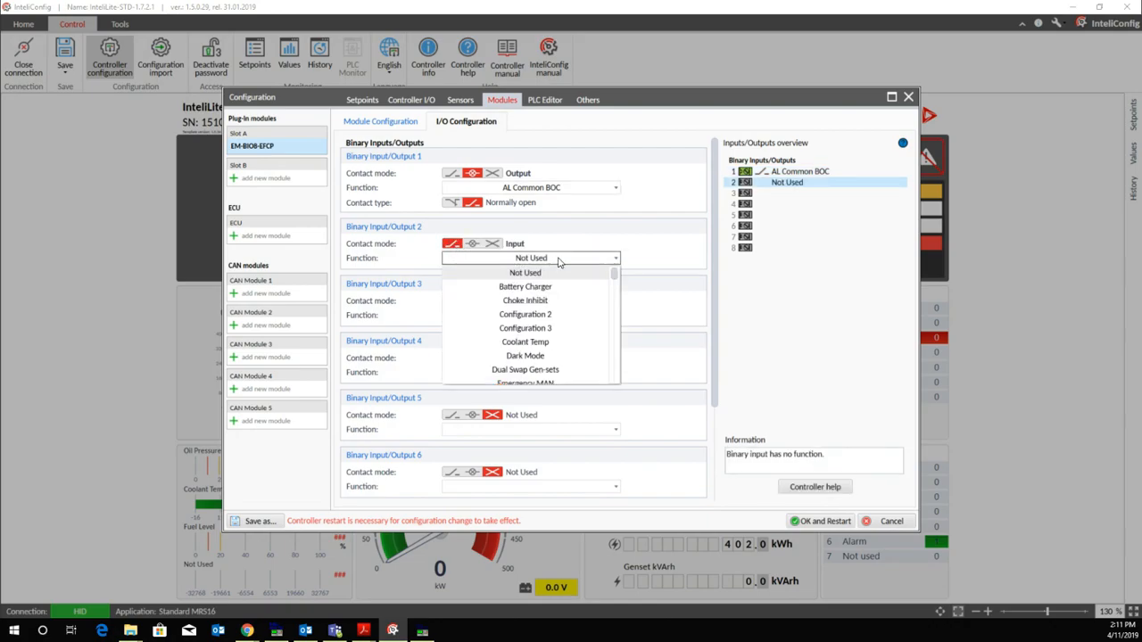
pyautogui.click(547, 316)
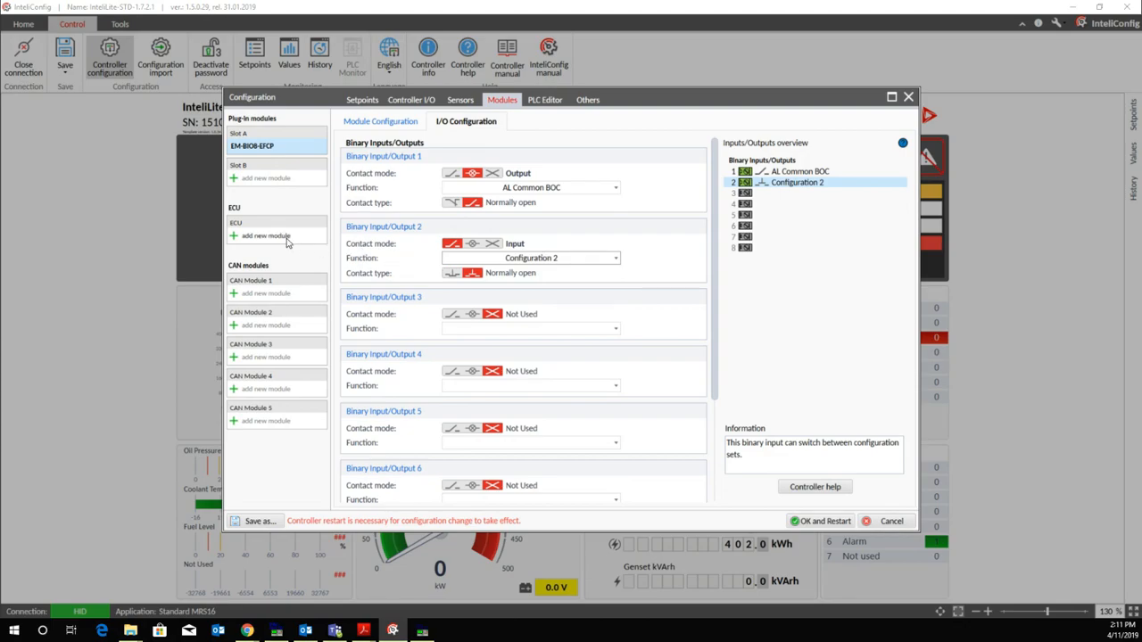
# Step: Add the John Deere (2.12.0) ECU with Warning as failure protection, ECU lamps ignored during prestart, and Disable aftertreatment support unchecked
pyautogui.click(265, 235)
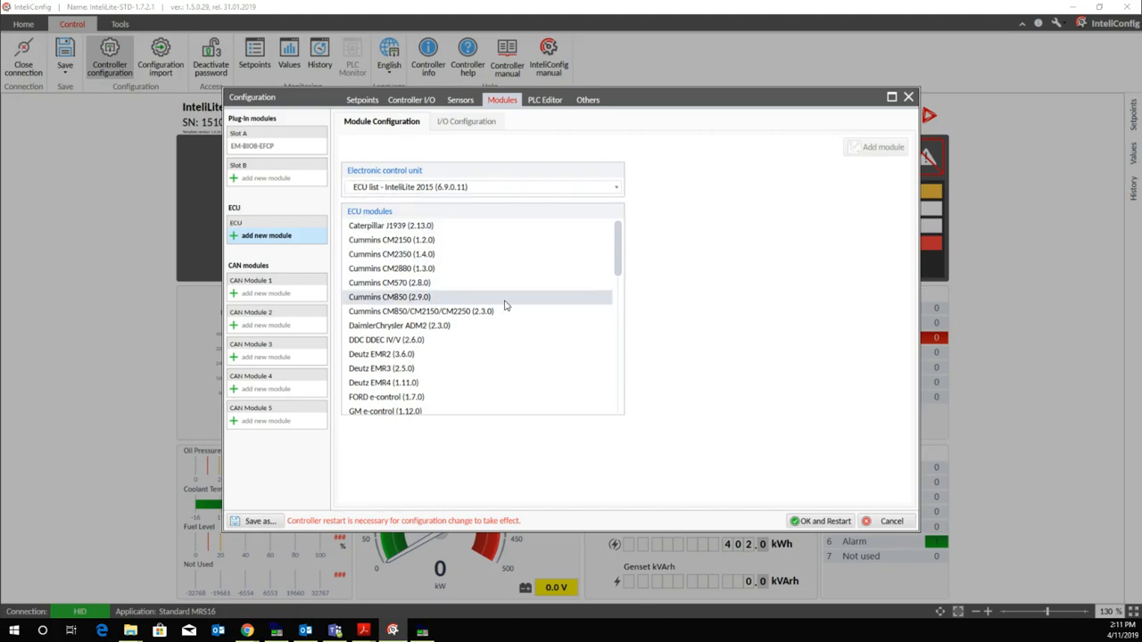
pyautogui.scroll(-1, 475, 312)
pyautogui.scroll(-4, 475, 311)
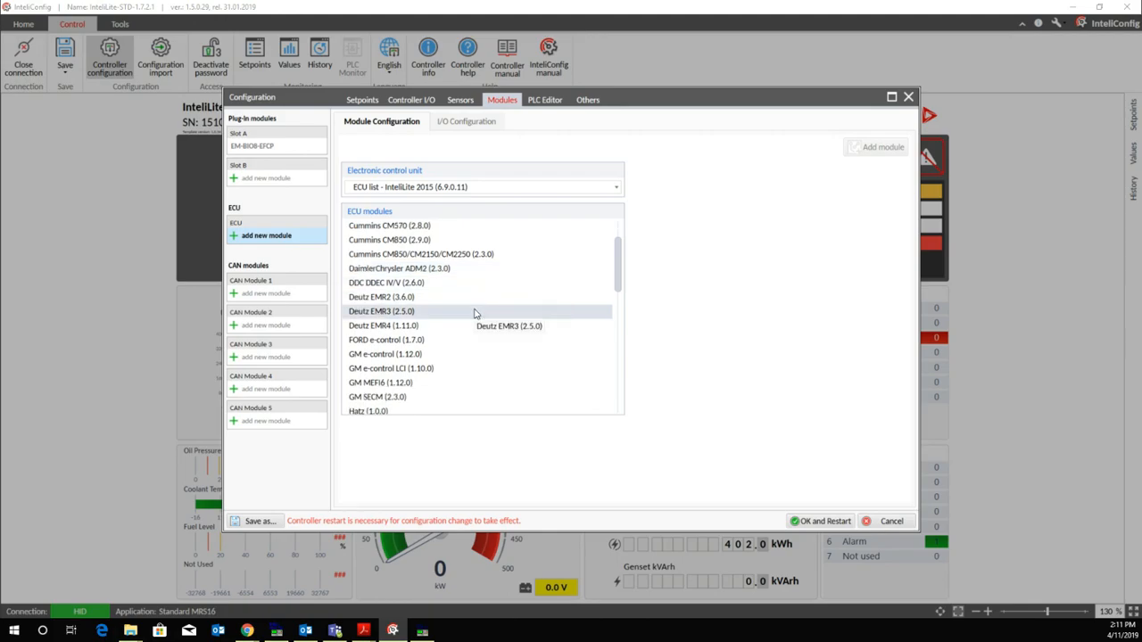
pyautogui.scroll(-1, 428, 390)
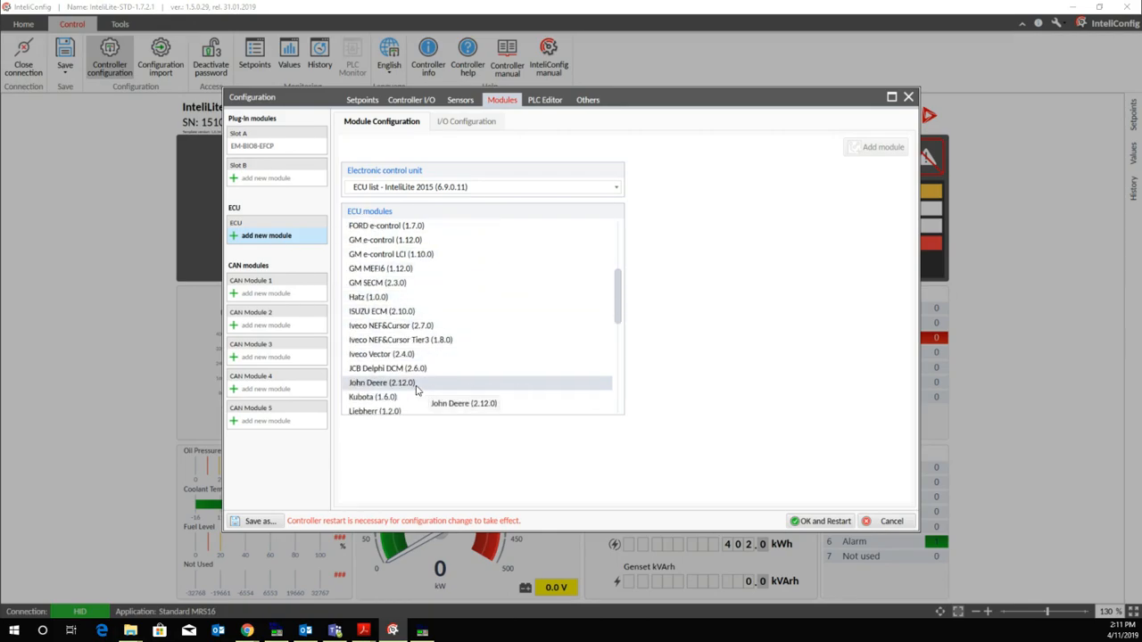
pyautogui.click(420, 383)
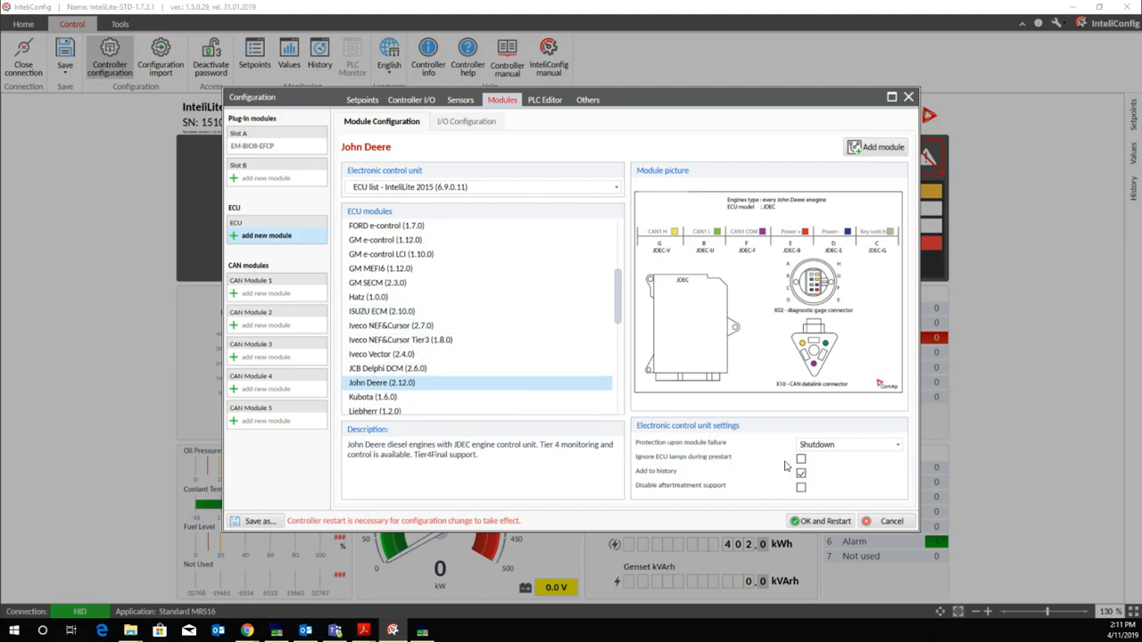
pyautogui.click(833, 445)
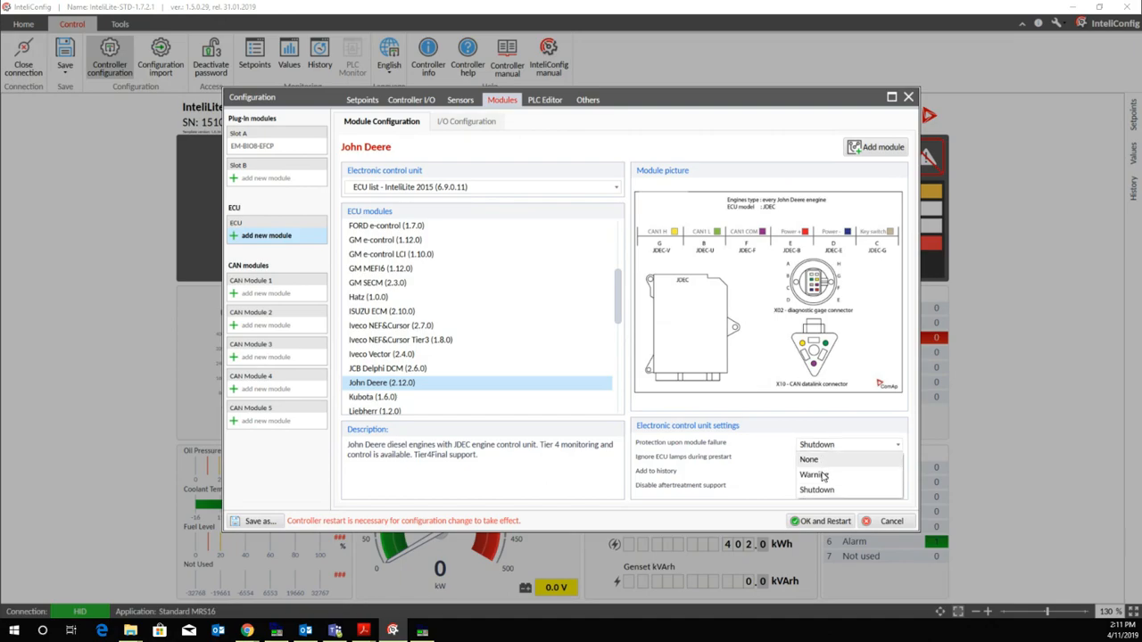
pyautogui.click(819, 473)
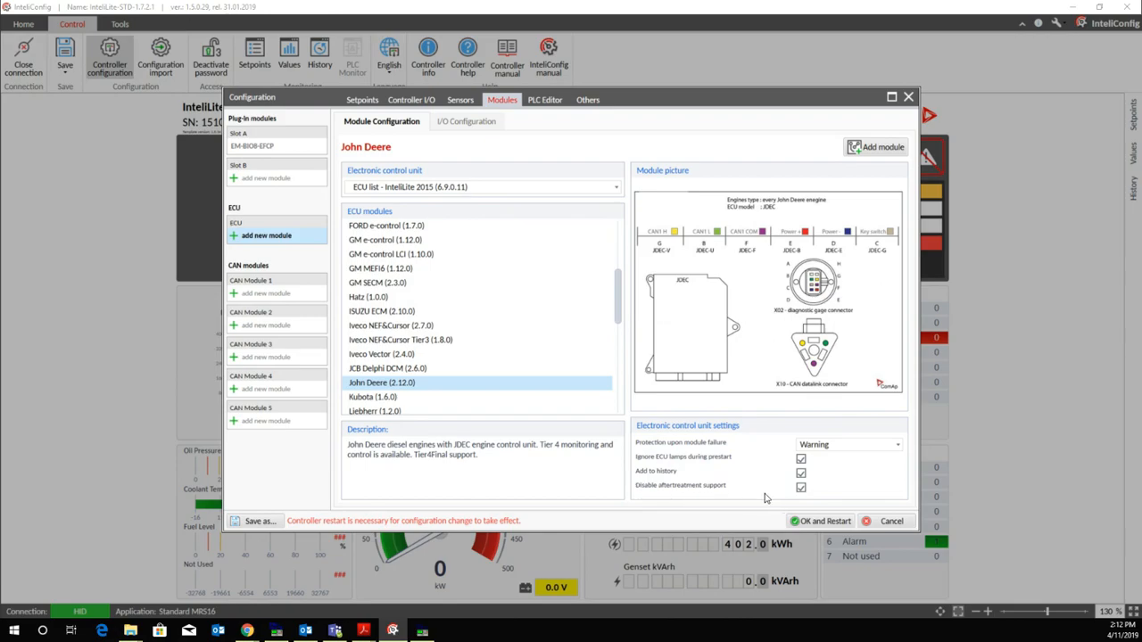
pyautogui.click(800, 488)
pyautogui.click(862, 150)
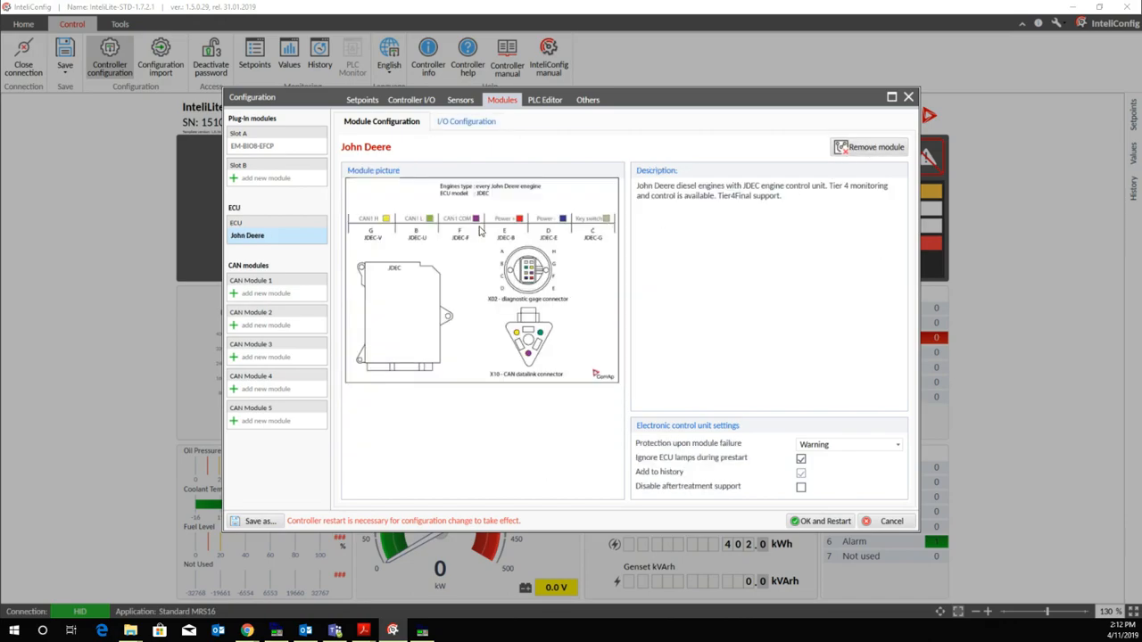
# Step: Review the John Deere ECU's coolant temperature and oil pressure inputs, and set the controller's Analog Inputs 1 and 2 to Not Used
pyautogui.click(473, 123)
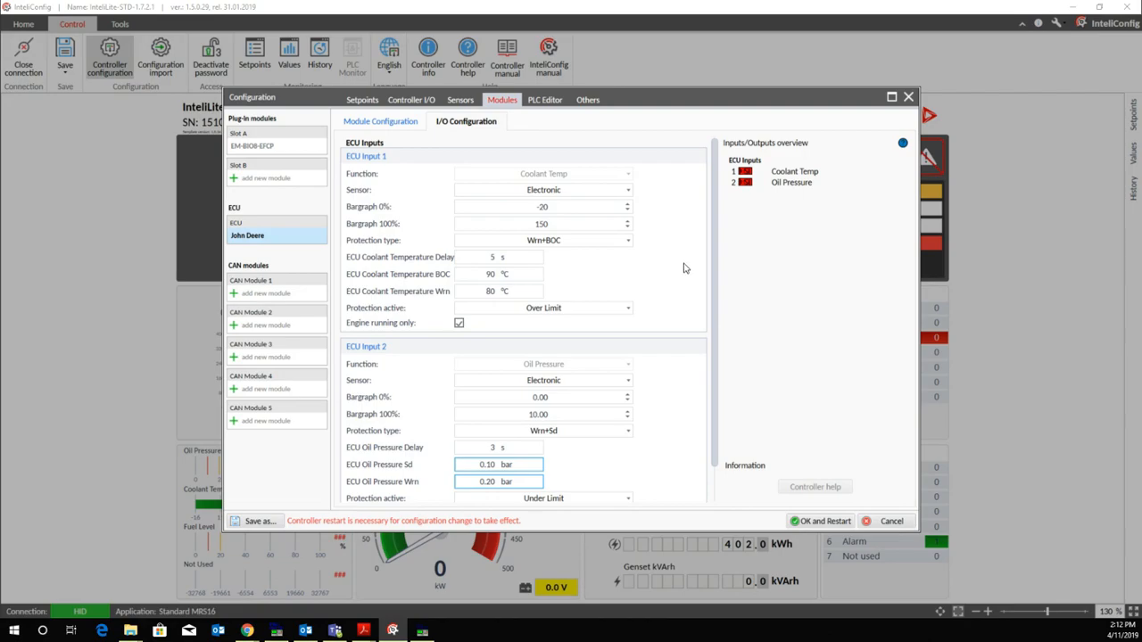
pyautogui.scroll(-1, 683, 265)
pyautogui.scroll(1, 683, 264)
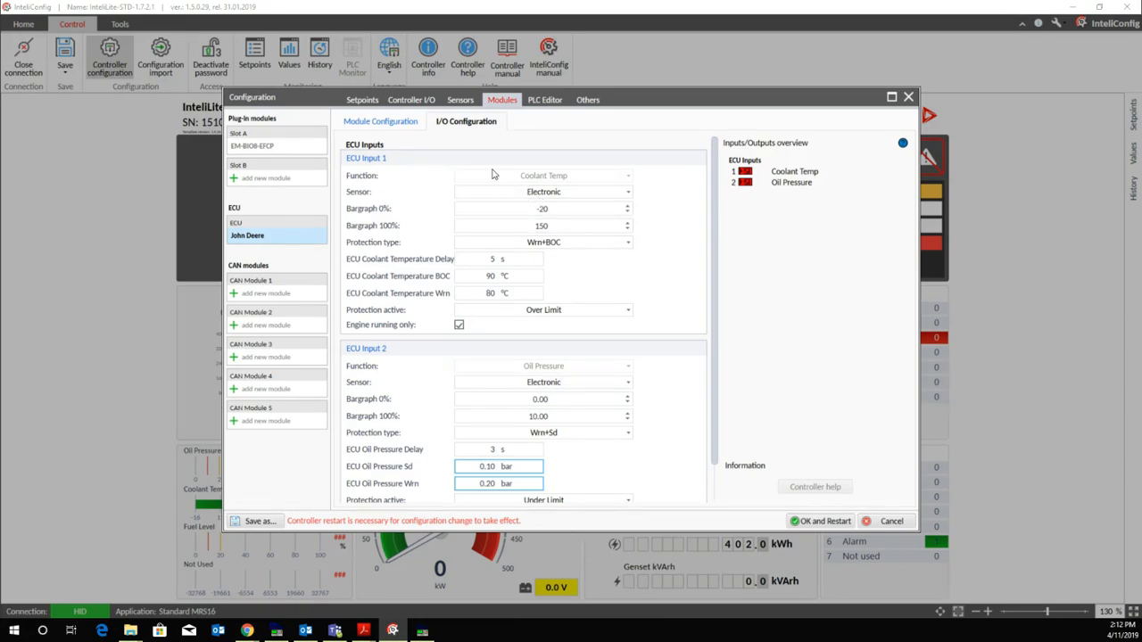
pyautogui.click(423, 103)
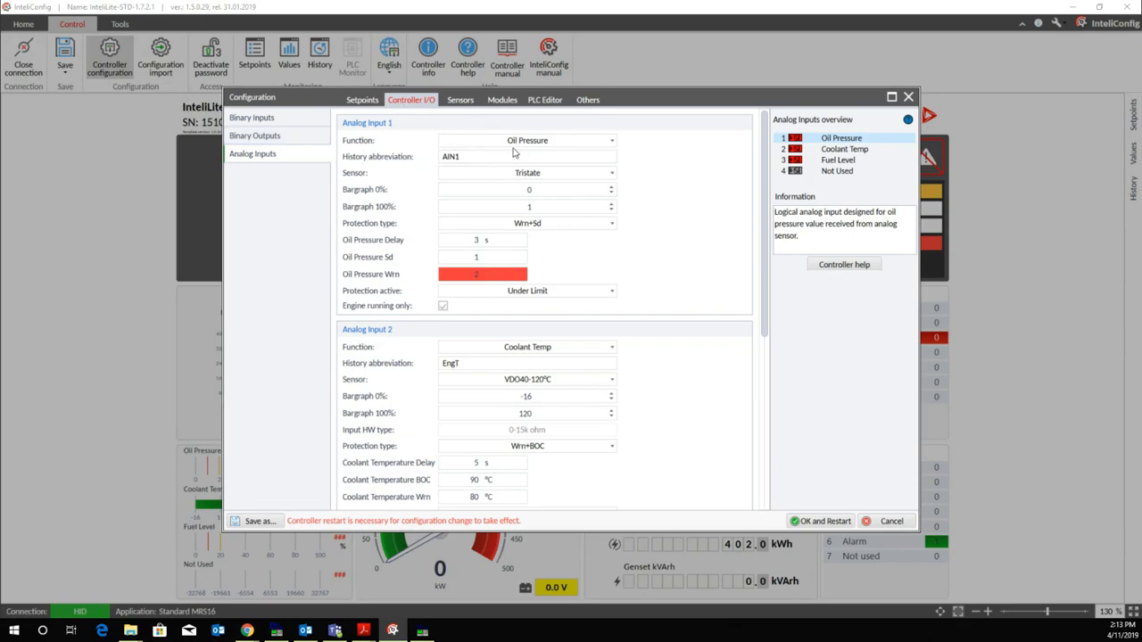
pyautogui.click(561, 142)
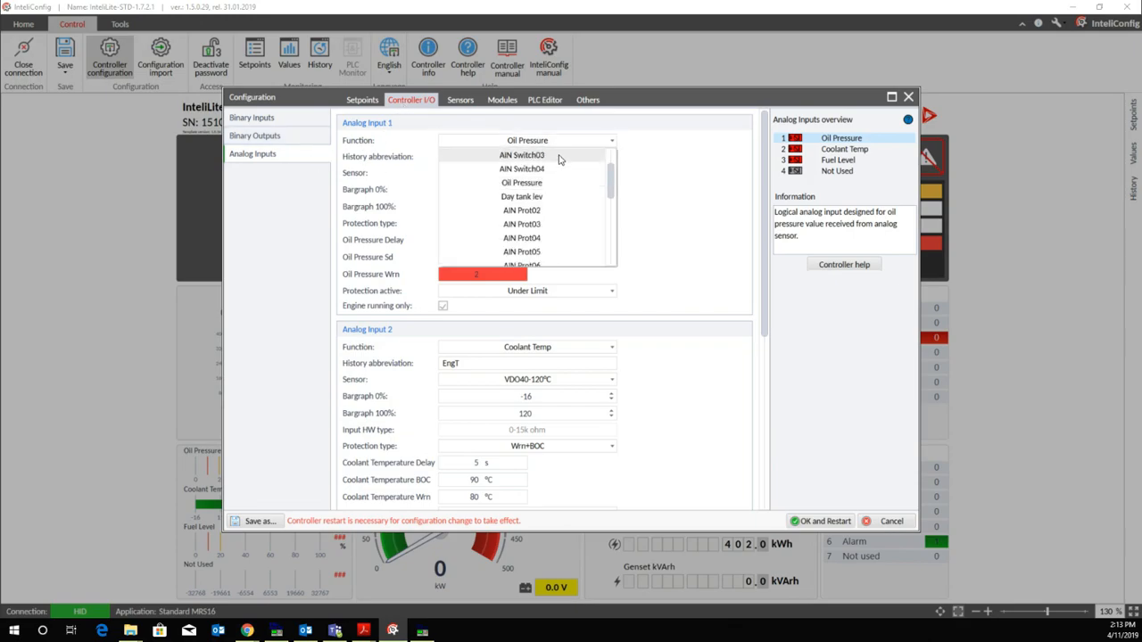
pyautogui.click(558, 156)
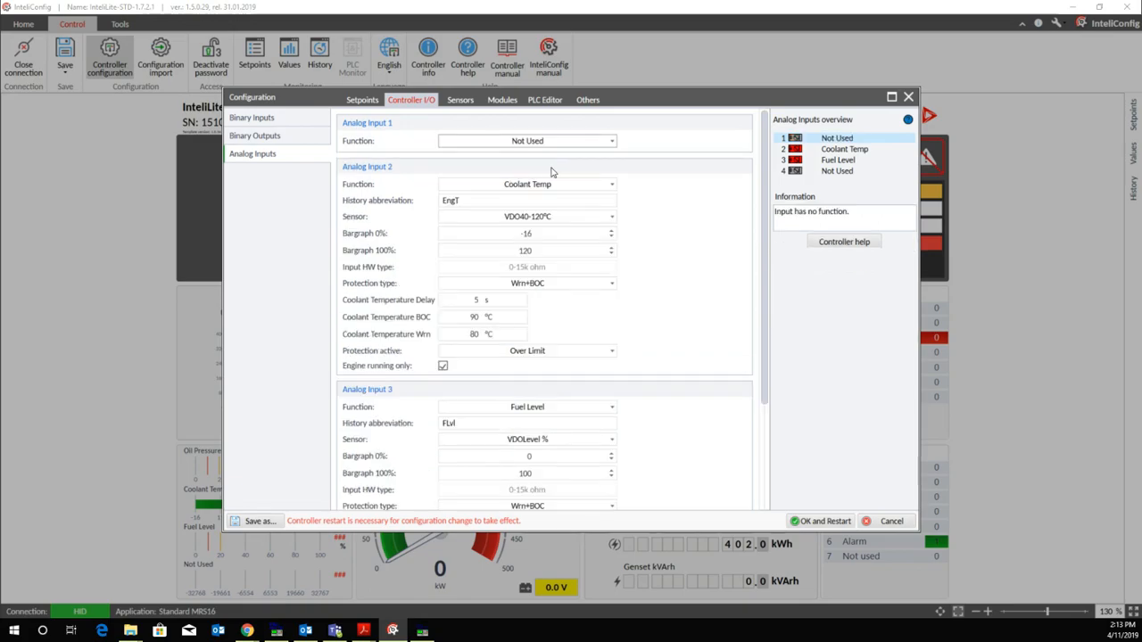
pyautogui.click(552, 184)
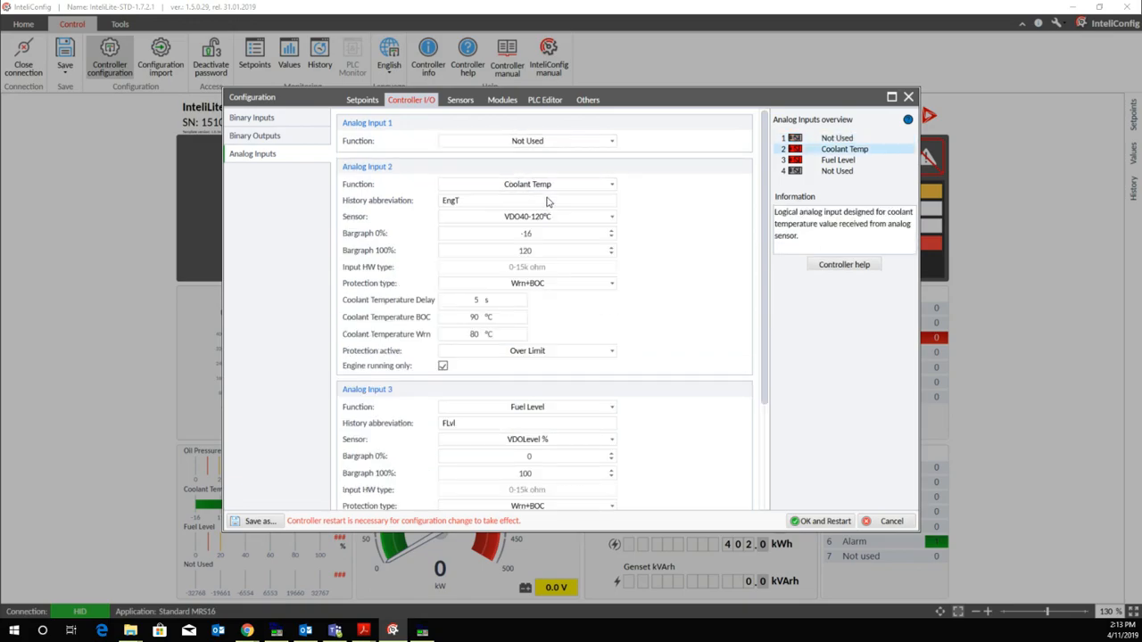
pyautogui.click(547, 200)
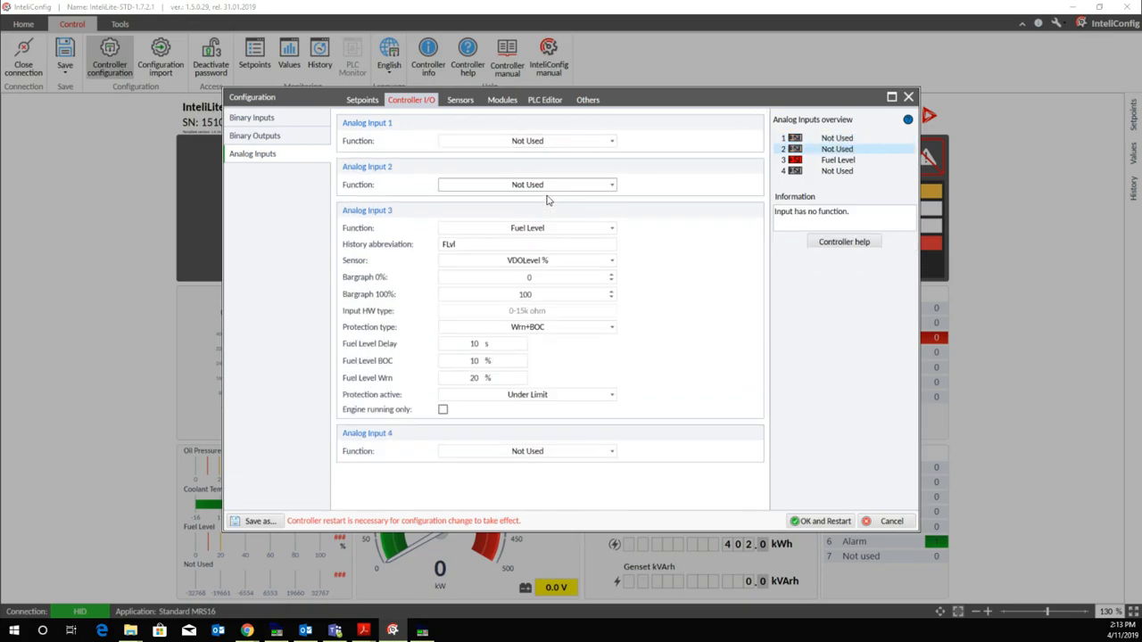
# Step: Add the IGL-RA15 remote annunciator as CAN Module 1, named "Roof RA", with Shutdown as the protection upon module failure
pyautogui.click(502, 99)
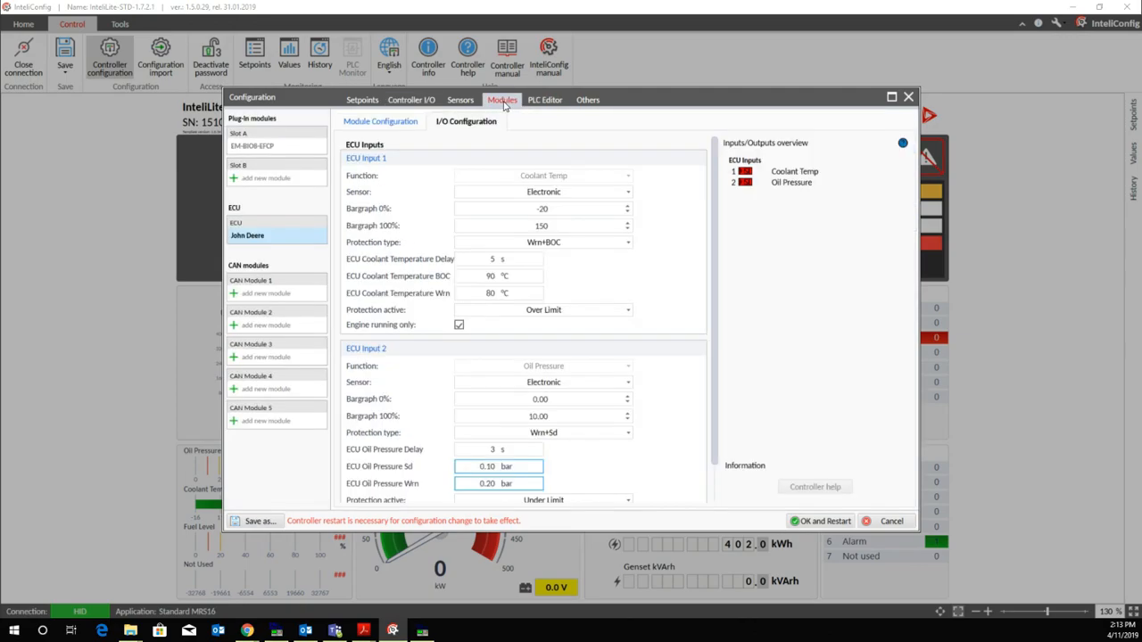
pyautogui.click(283, 296)
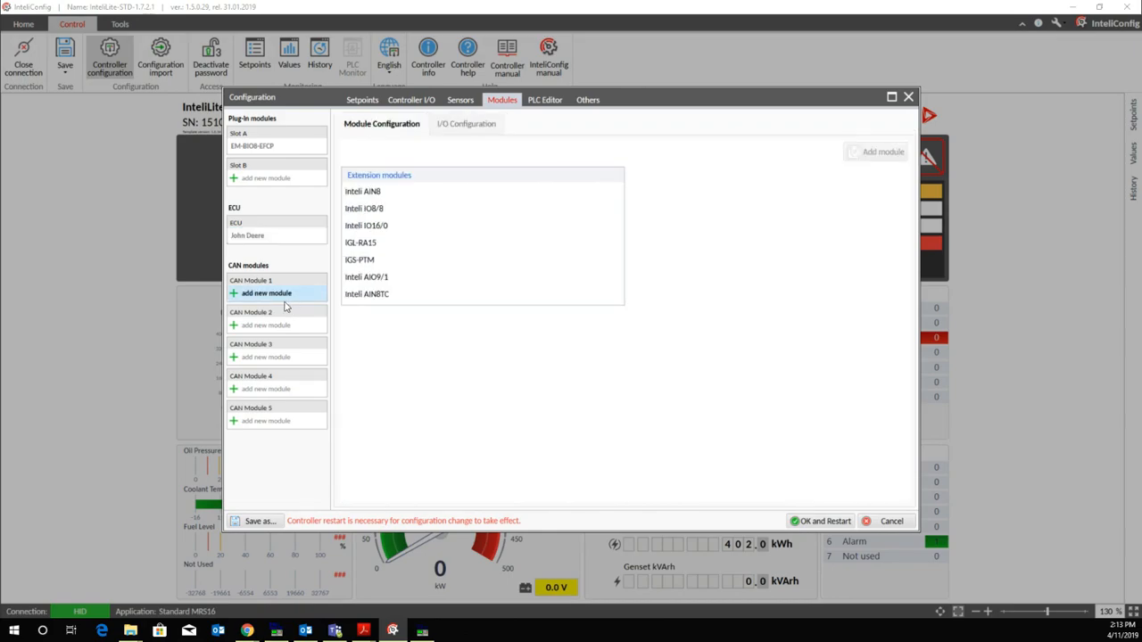
pyautogui.click(380, 246)
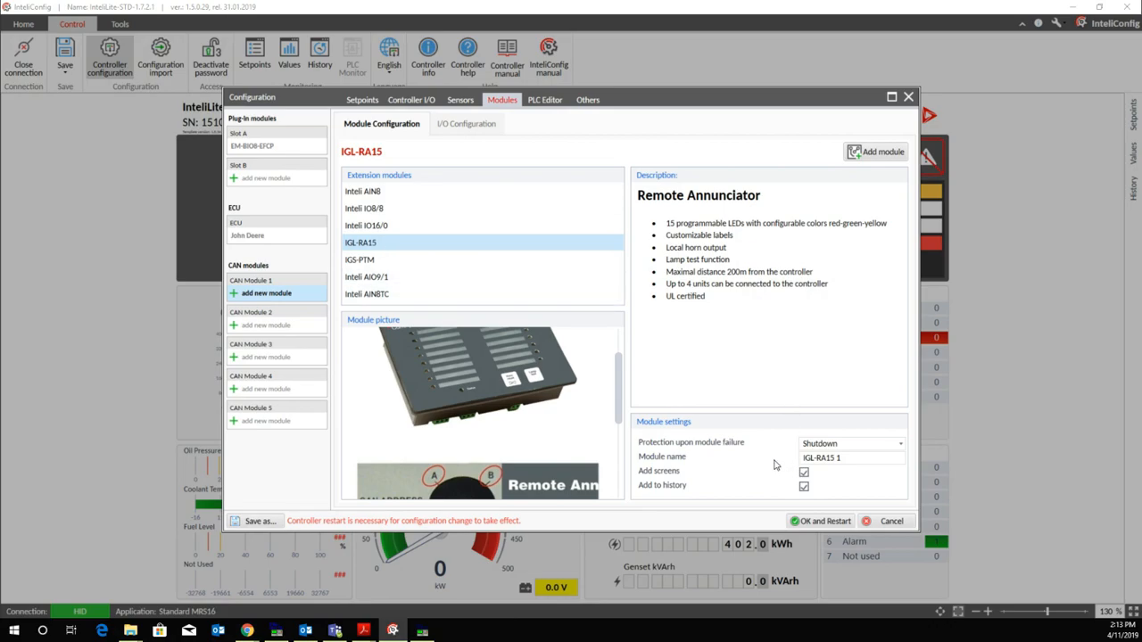
pyautogui.click(852, 458)
pyautogui.press('BackSpace')
pyautogui.press('BackSpace')
pyautogui.press('BackSpace')
pyautogui.press('BackSpace')
pyautogui.press('BackSpace')
pyautogui.press('BackSpace')
pyautogui.press('BackSpace')
pyautogui.click(861, 156)
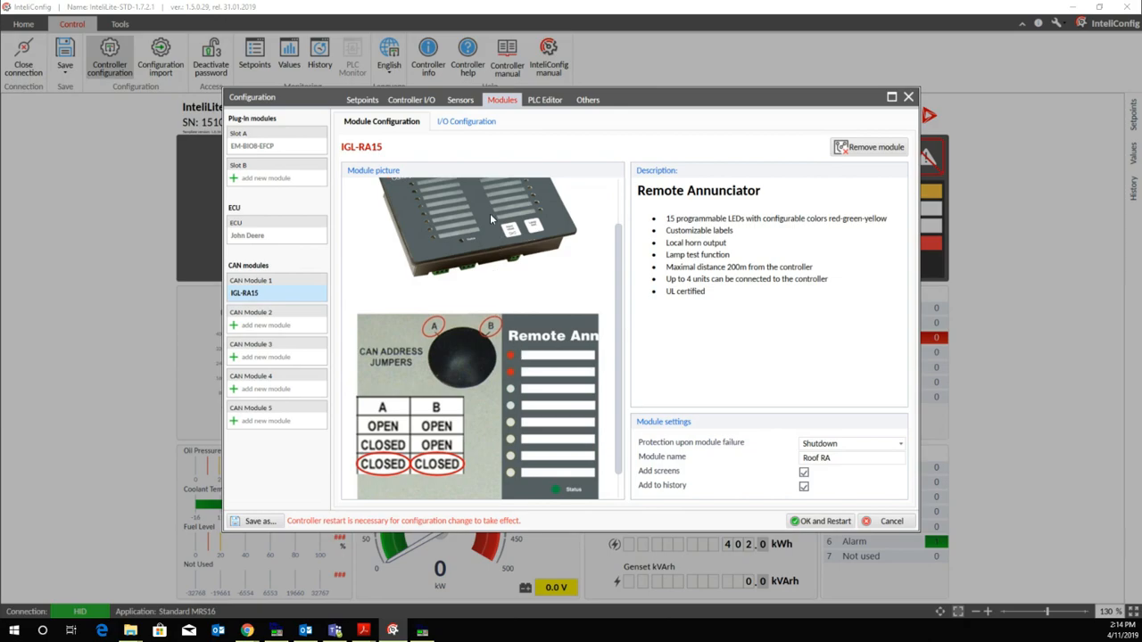
# Step: Assign AL Common Sd to Binary Output 1 and AL Common Wrn to Binary Output 2 of the Roof RA annunciator
pyautogui.click(466, 124)
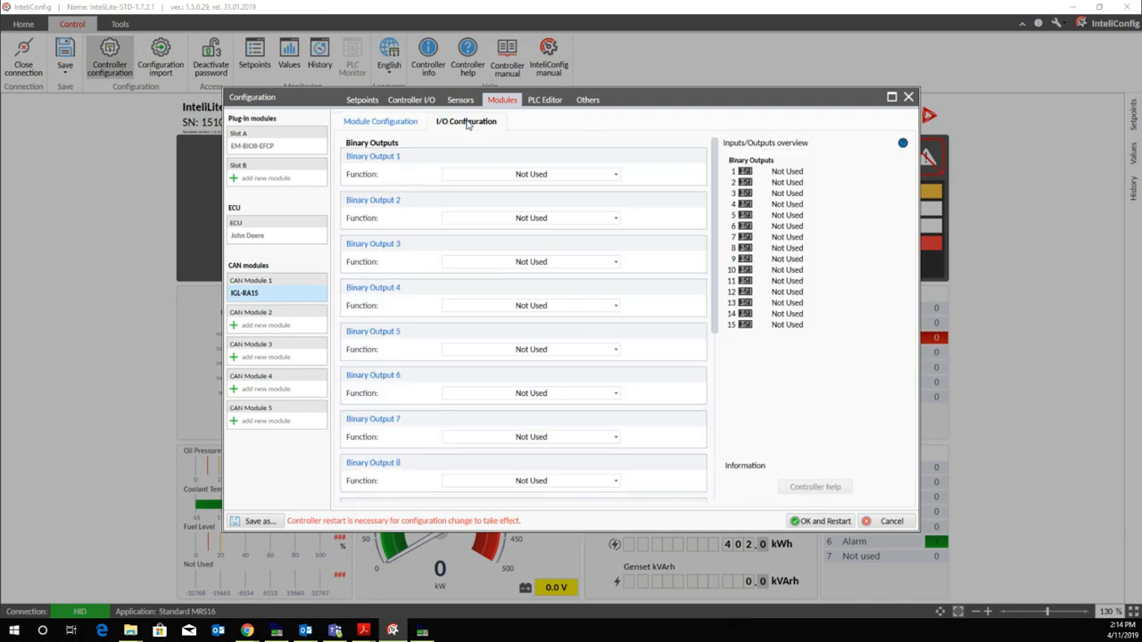
pyautogui.click(524, 175)
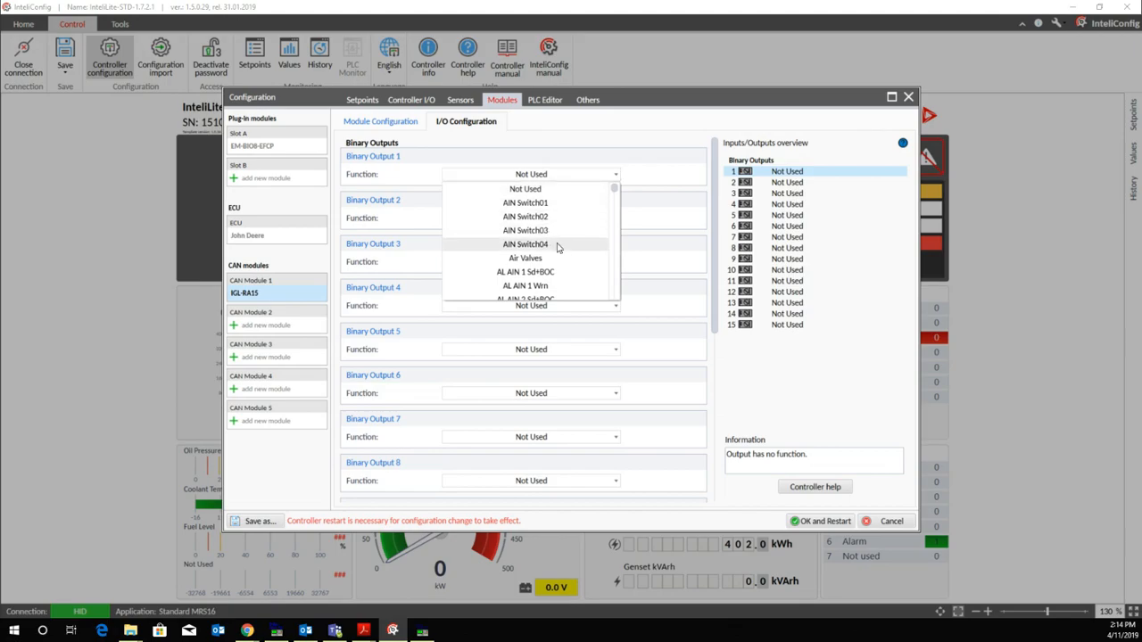
pyautogui.scroll(-6, 568, 256)
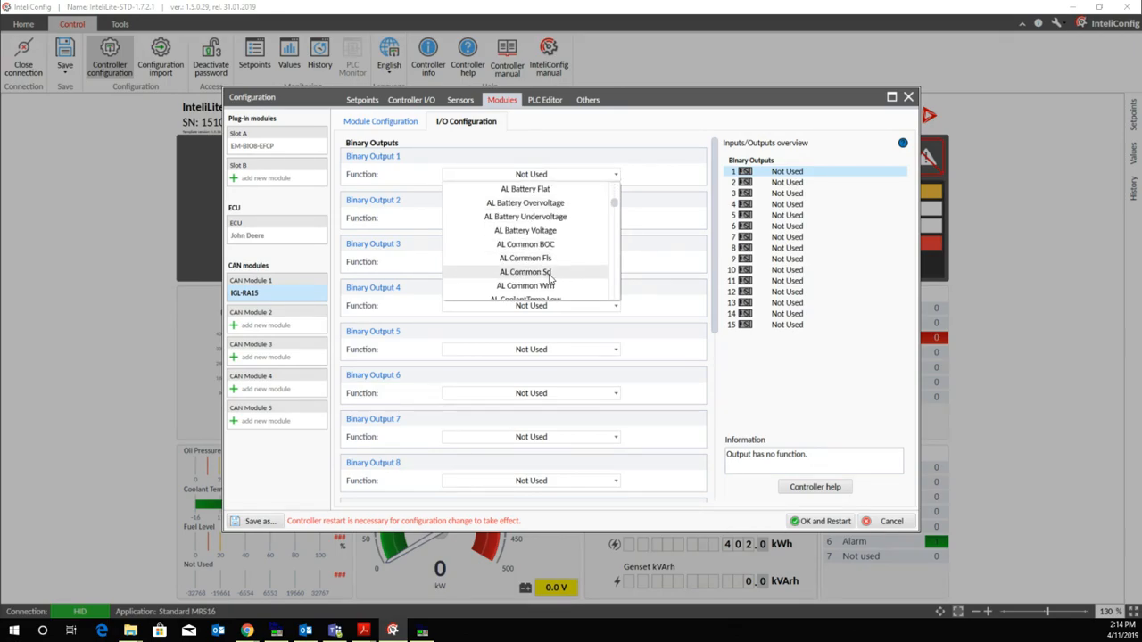
pyautogui.click(548, 276)
pyautogui.click(539, 232)
pyautogui.click(539, 232)
pyautogui.scroll(-6, 560, 306)
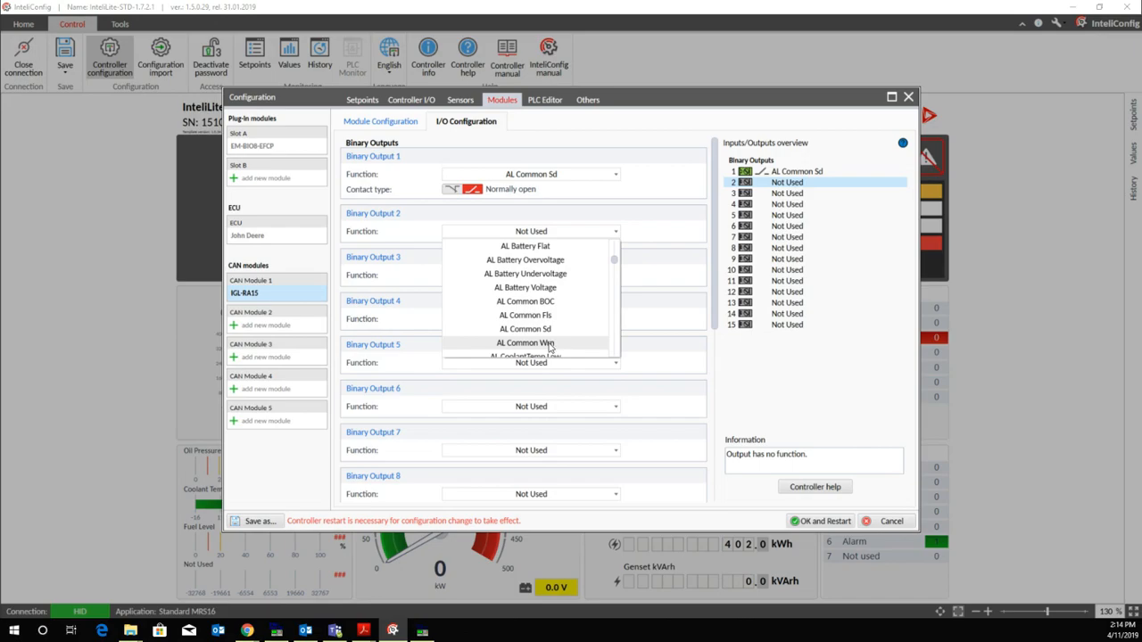
pyautogui.click(550, 345)
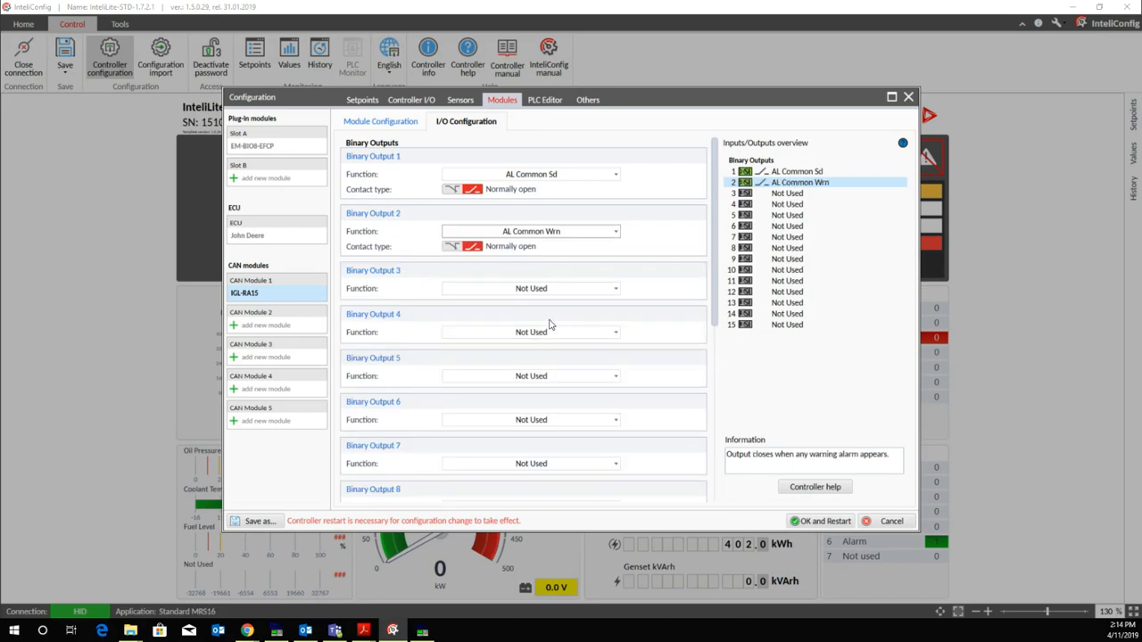
# Step: Add a second IGL-RA15 annunciator as CAN Module 2, and compare the CAN address jumper pictures of both annunciators
pyautogui.click(294, 328)
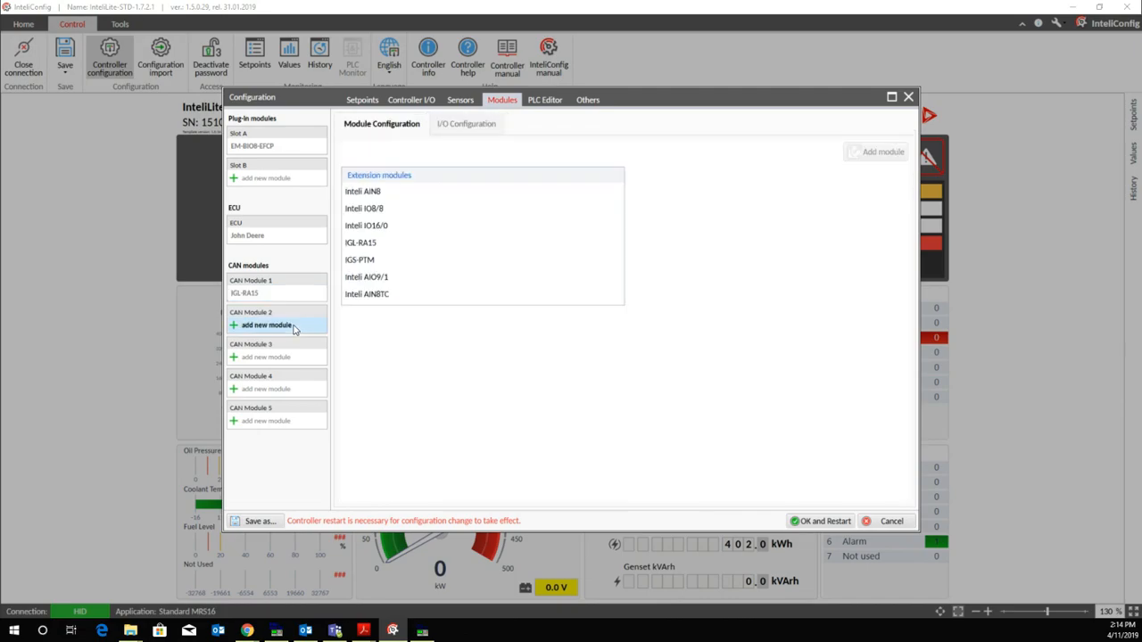
pyautogui.click(374, 243)
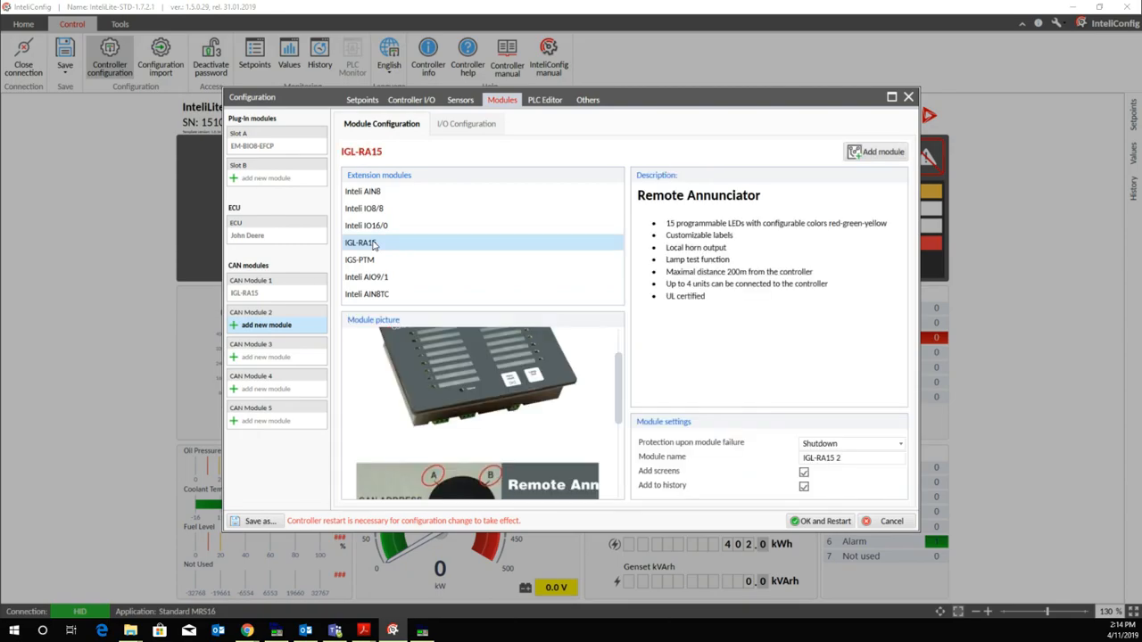
pyautogui.click(859, 159)
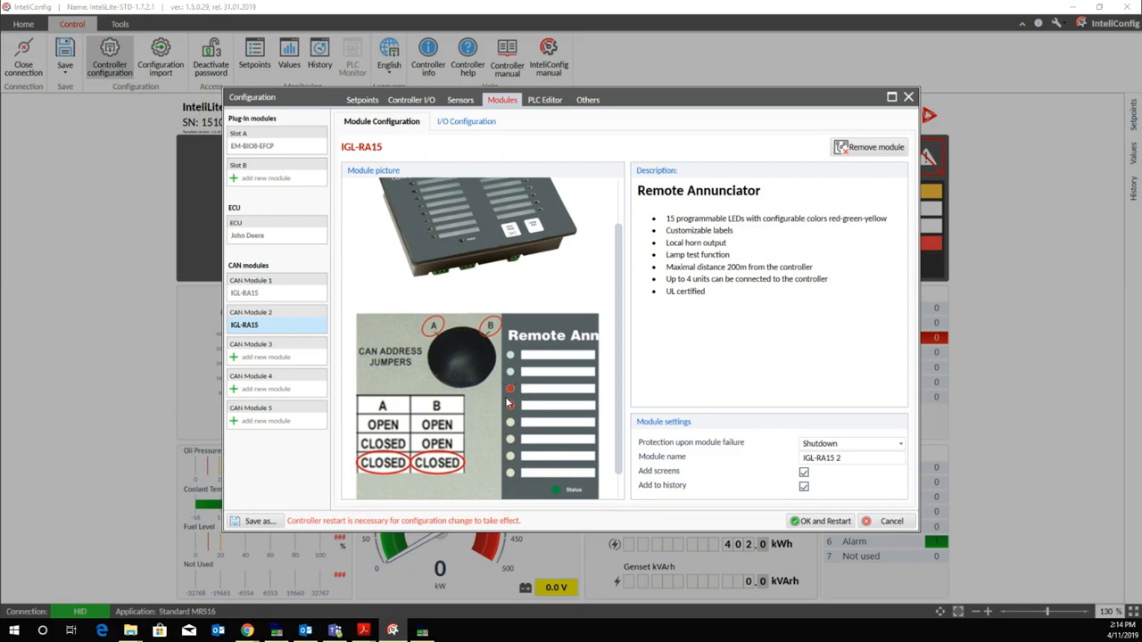
pyautogui.click(303, 295)
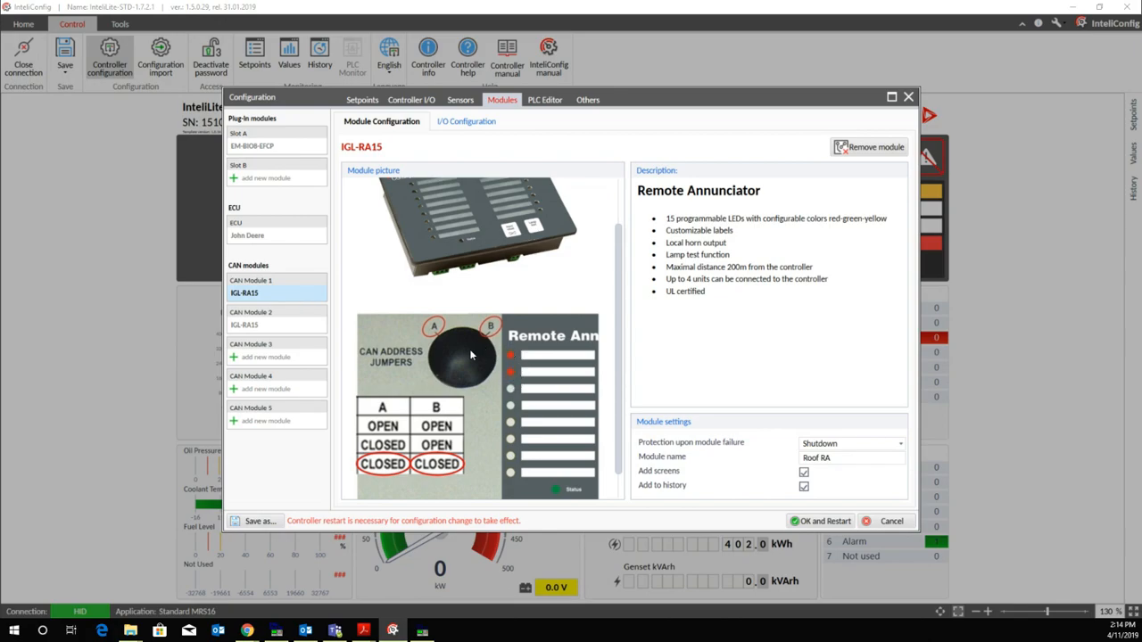
pyautogui.click(319, 328)
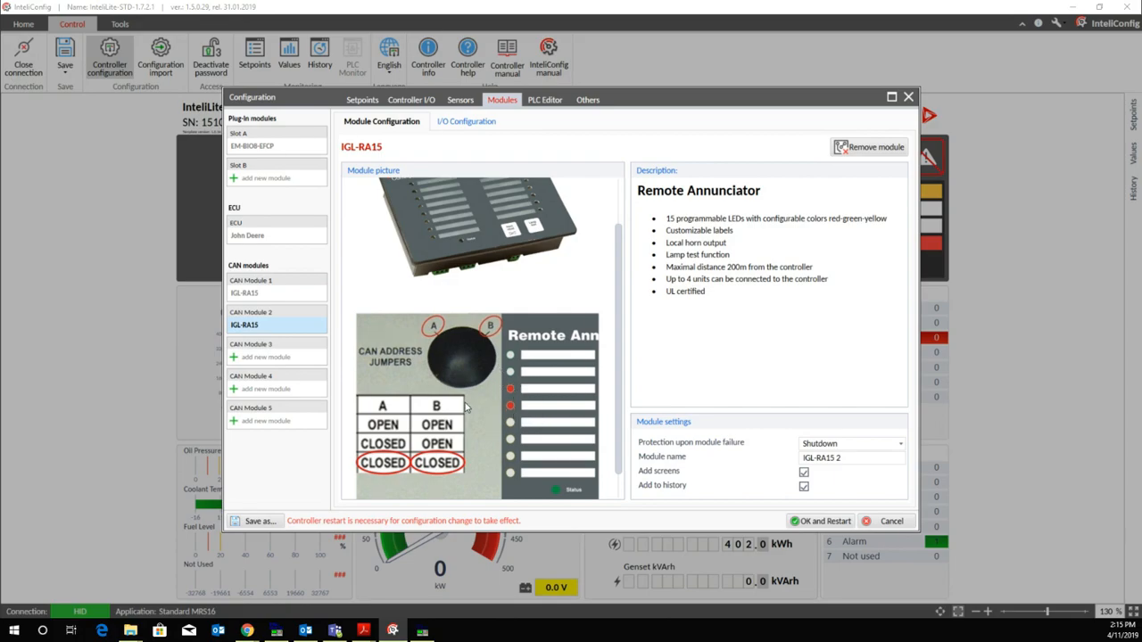
# Step: Add the Inteli AIN8 analog input module as CAN Module 3 with Shutdown protection and Bargraph display, and inspect its switch picture
pyautogui.click(307, 358)
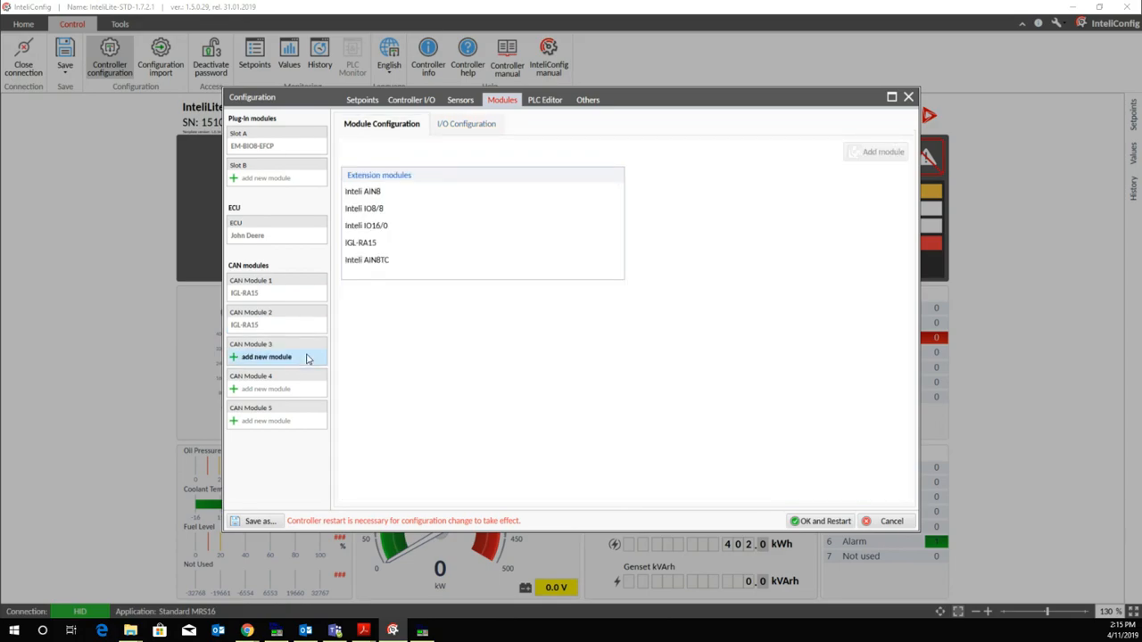
pyautogui.click(379, 195)
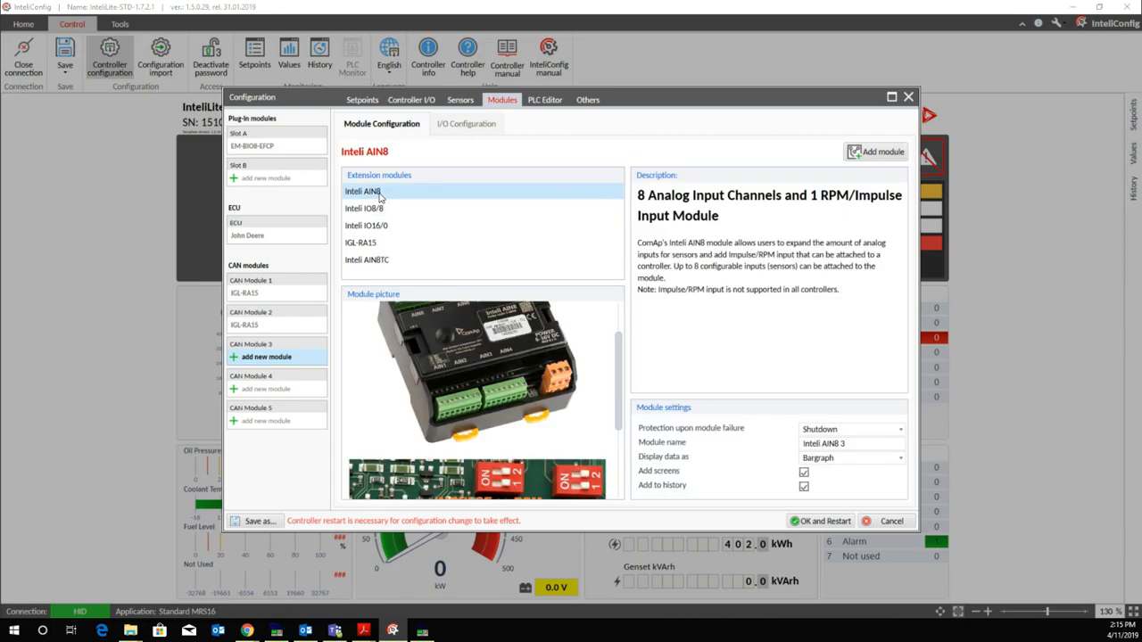
pyautogui.click(854, 153)
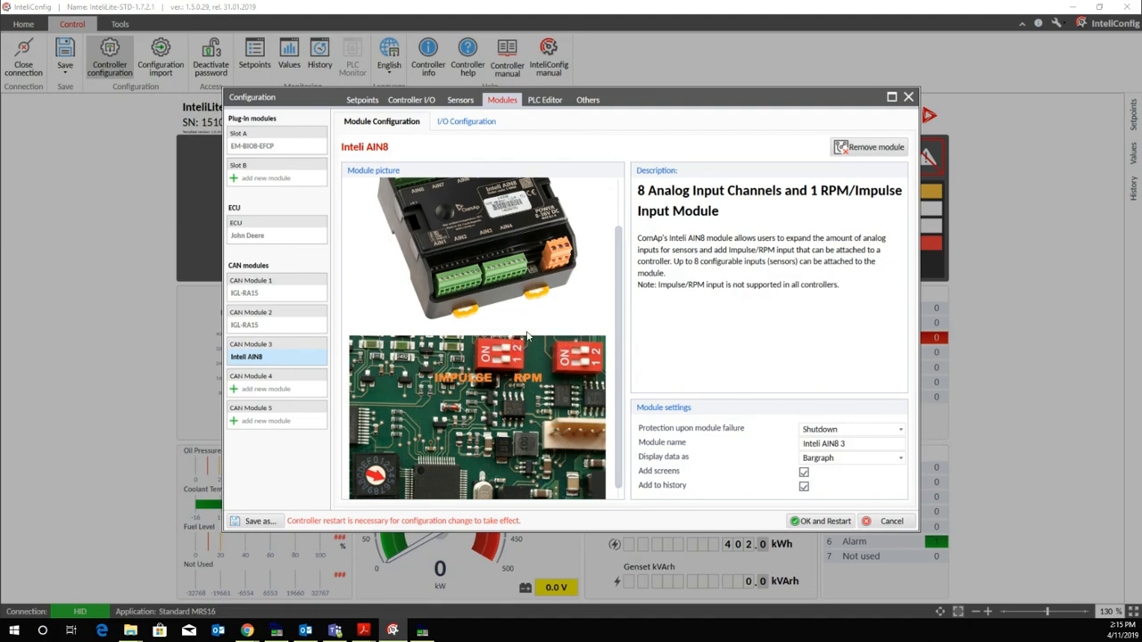
pyautogui.scroll(-1, 412, 402)
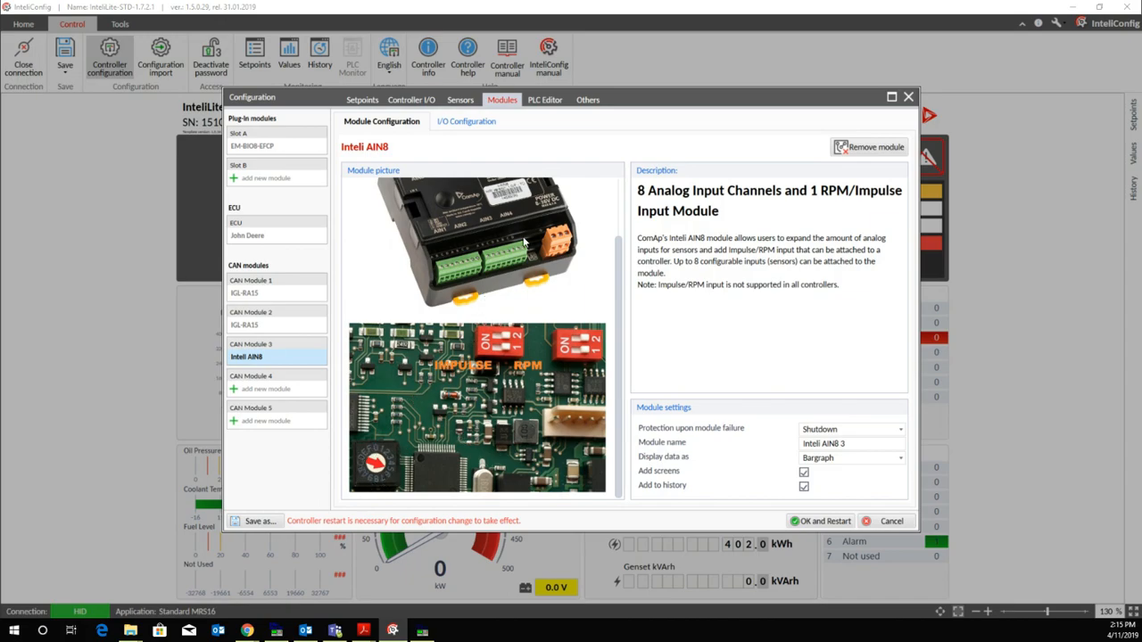
# Step: Assign the AIN Prot02 function to Analog Input 1 of the Inteli AIN8 module
pyautogui.click(482, 124)
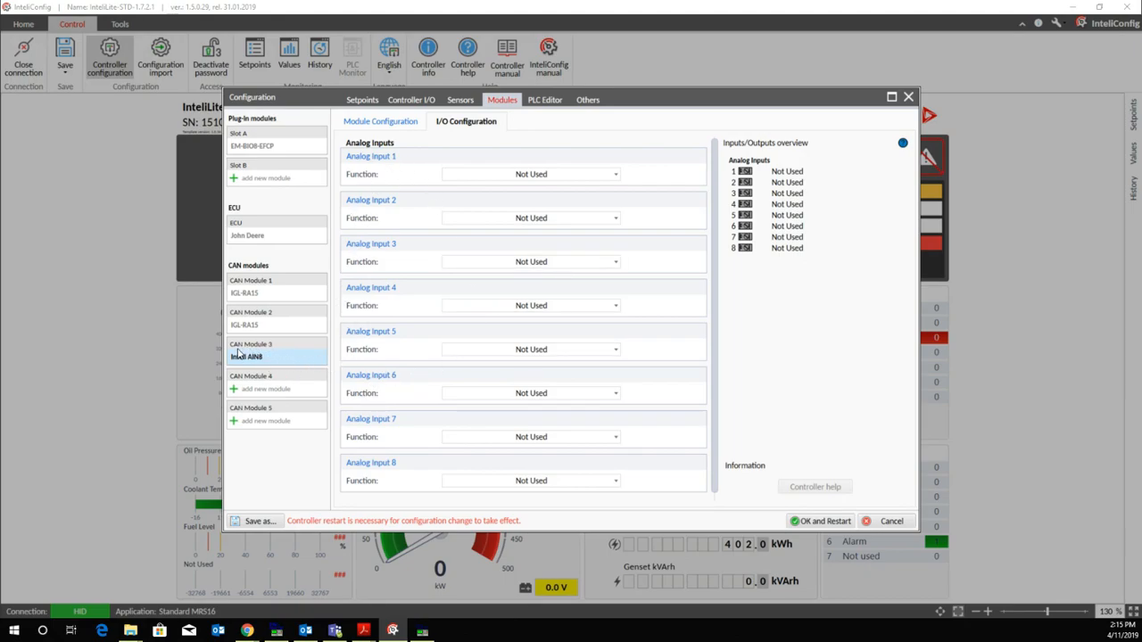
pyautogui.click(264, 361)
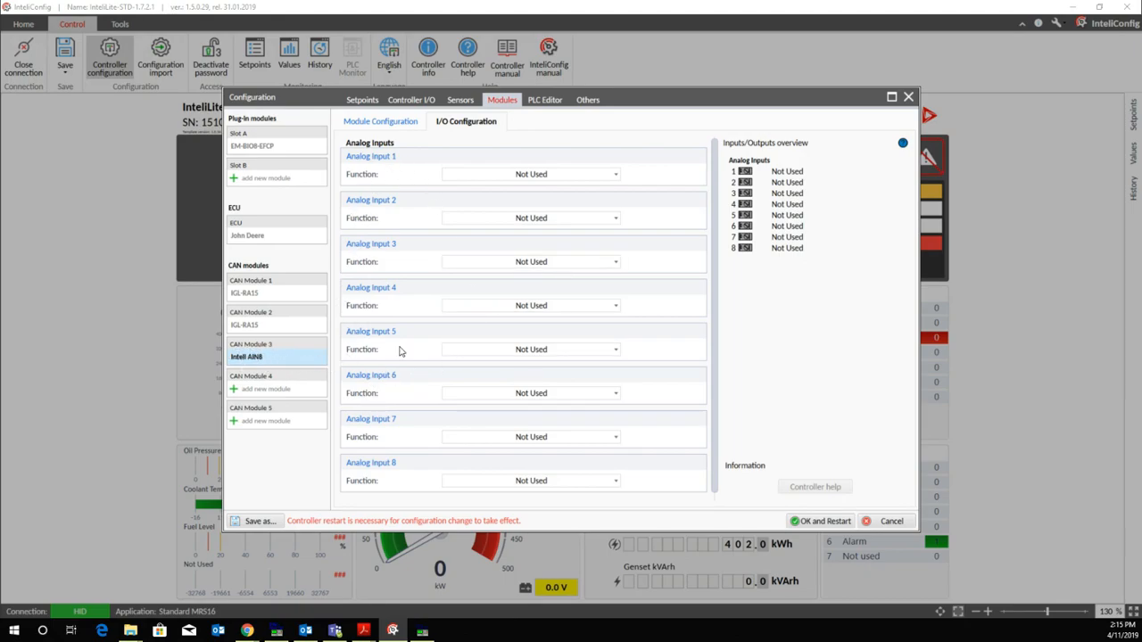
pyautogui.click(581, 179)
pyautogui.scroll(-4, 569, 236)
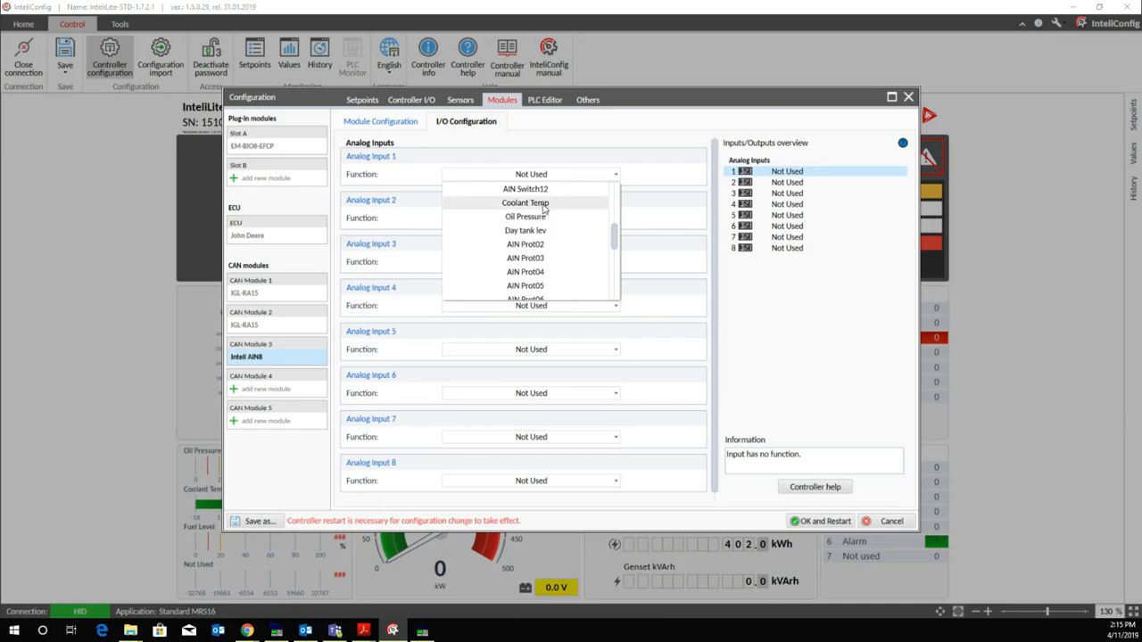
pyautogui.click(535, 246)
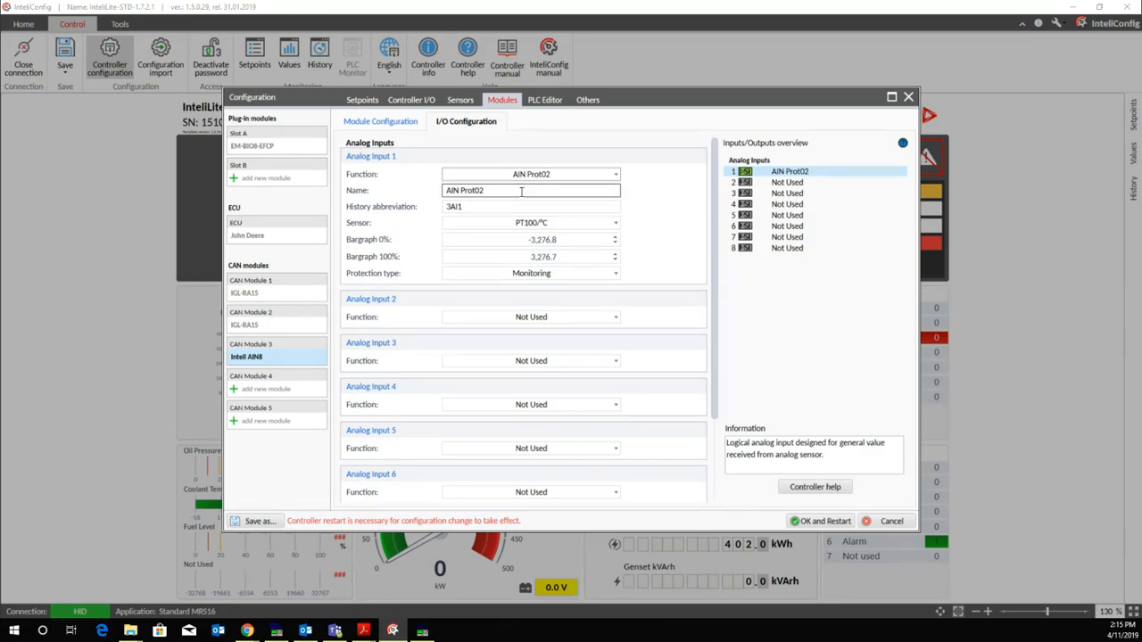
# Step: Place an OR/AND logic block on PLC Sheet 1 and read through its help page
pyautogui.click(545, 101)
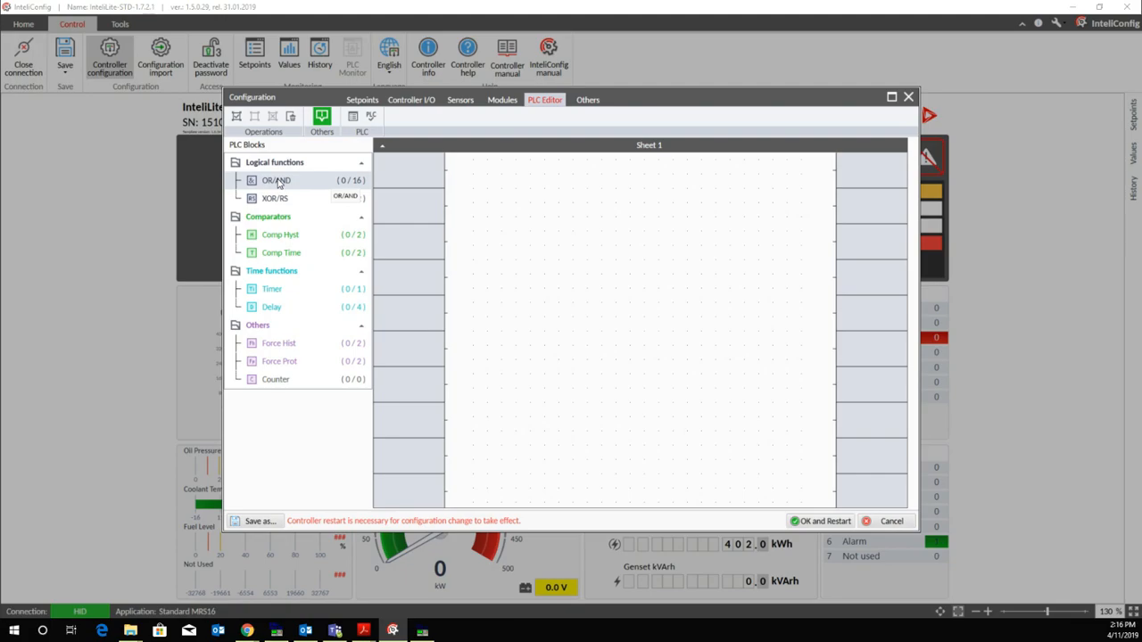
pyautogui.moveTo(278, 184); pyautogui.dragTo(653, 223)
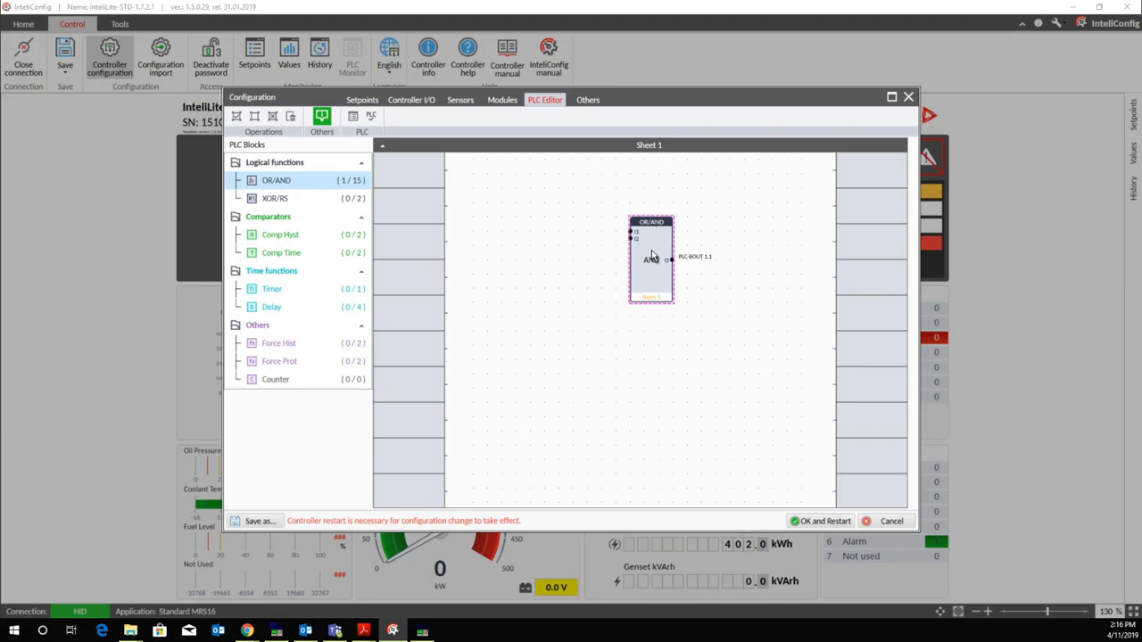
pyautogui.press('F1')
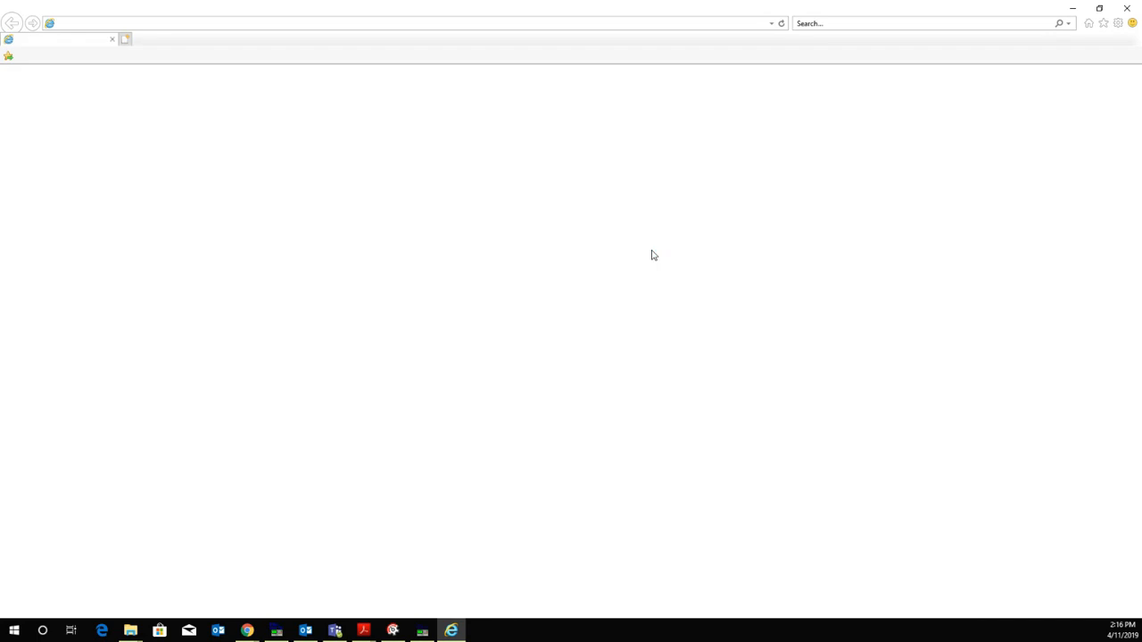
pyautogui.click(788, 606)
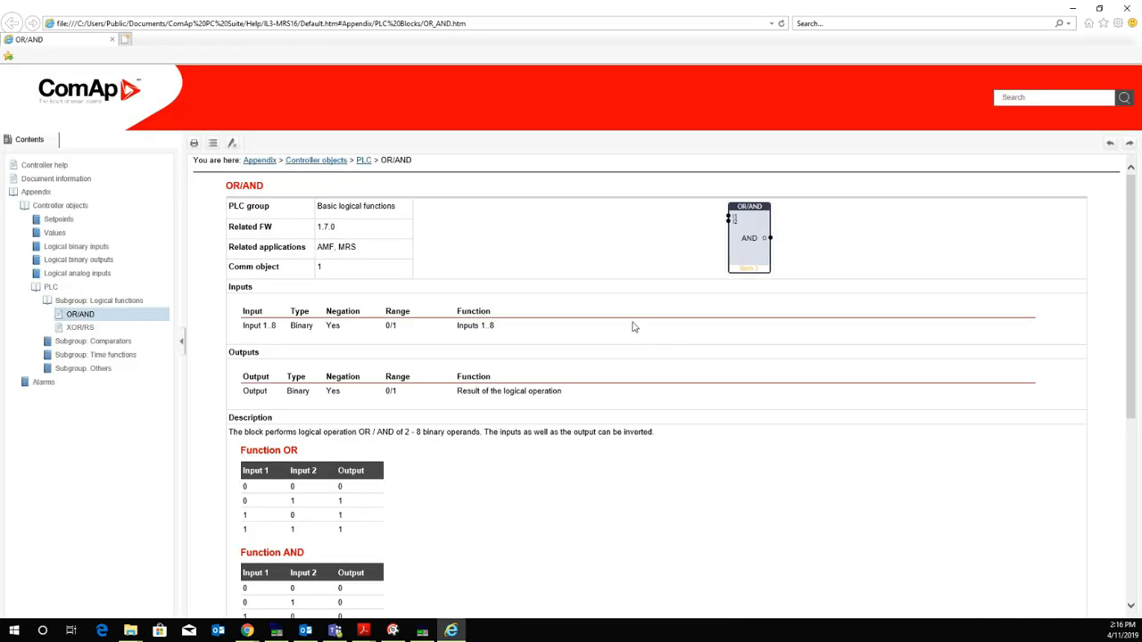
pyautogui.scroll(-5, 634, 335)
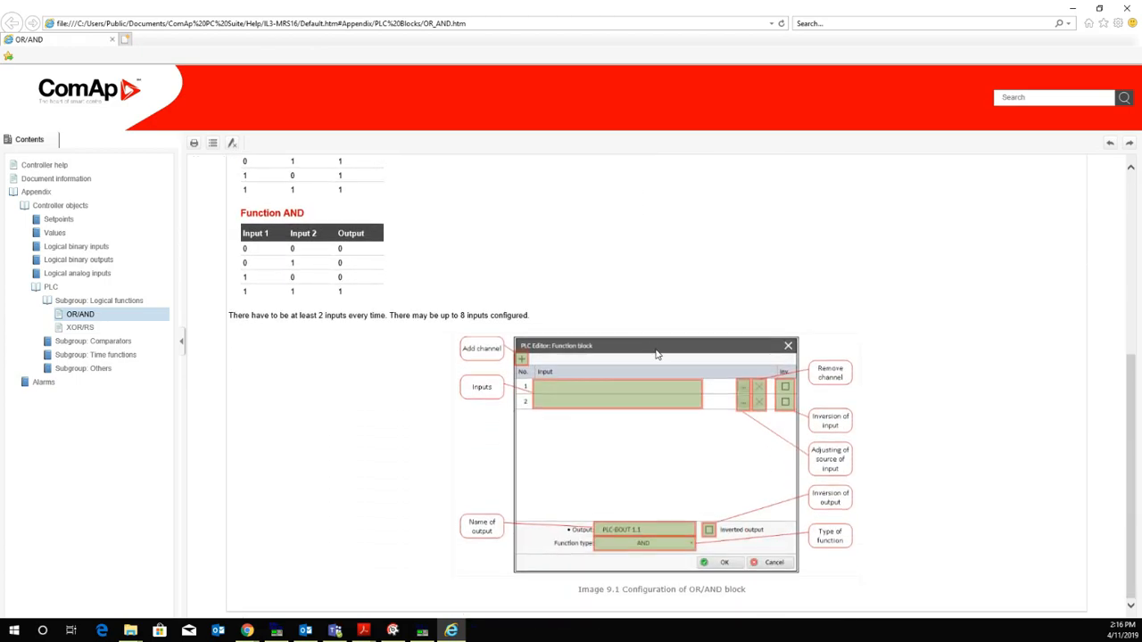
pyautogui.scroll(4, 655, 354)
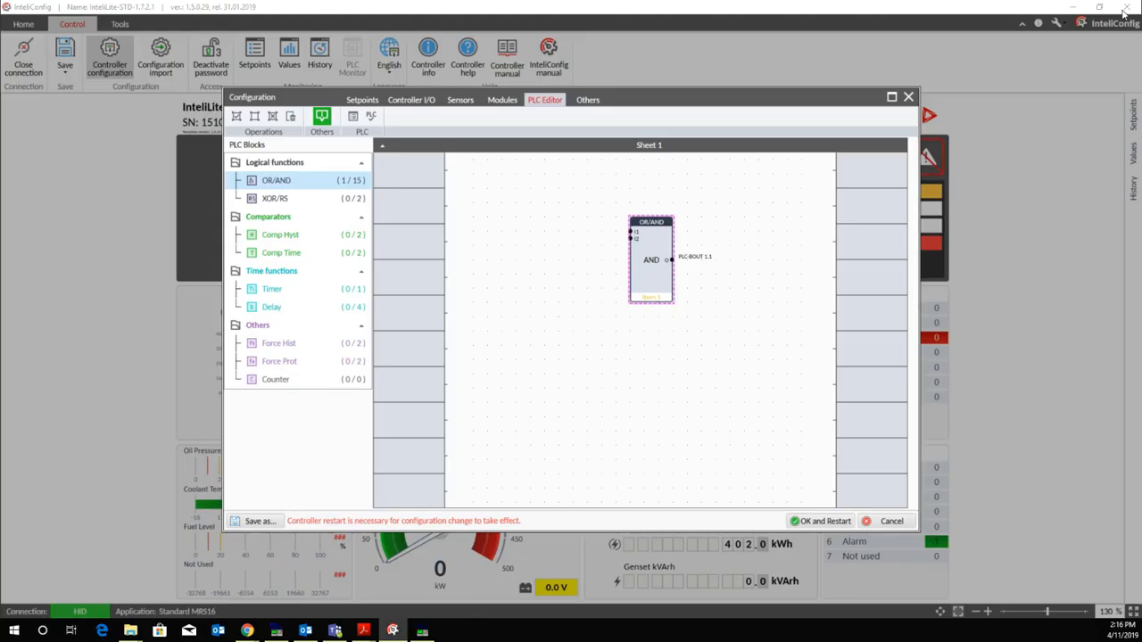
pyautogui.click(1126, 8)
# Step: Set the function type of the OR/AND block to OR
pyautogui.moveTo(651, 258)
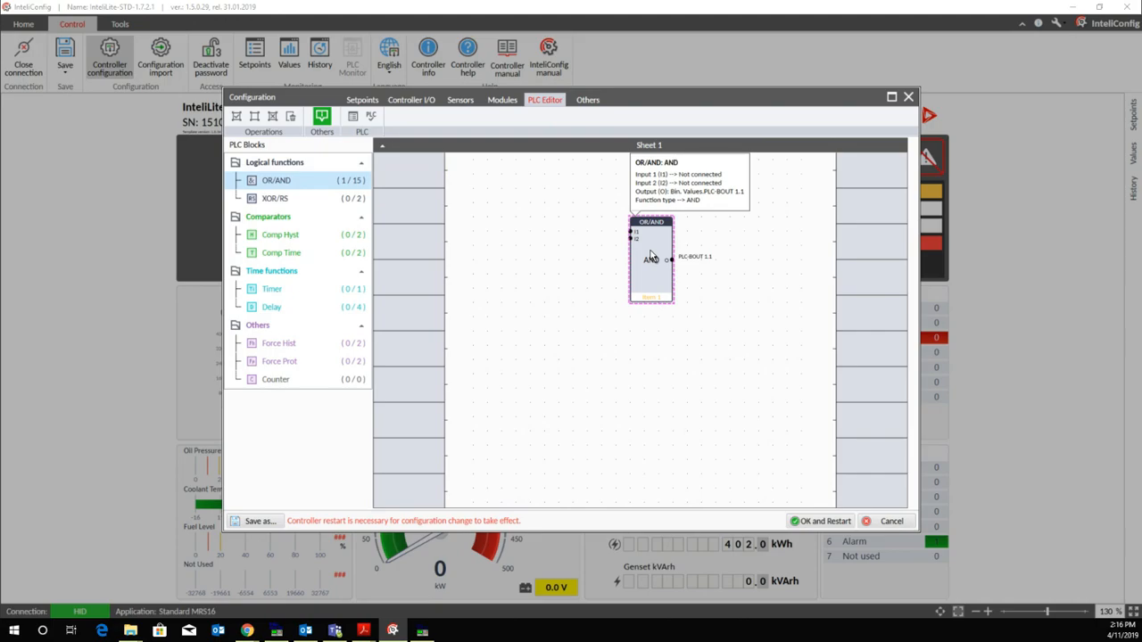
pyautogui.doubleClick(651, 257)
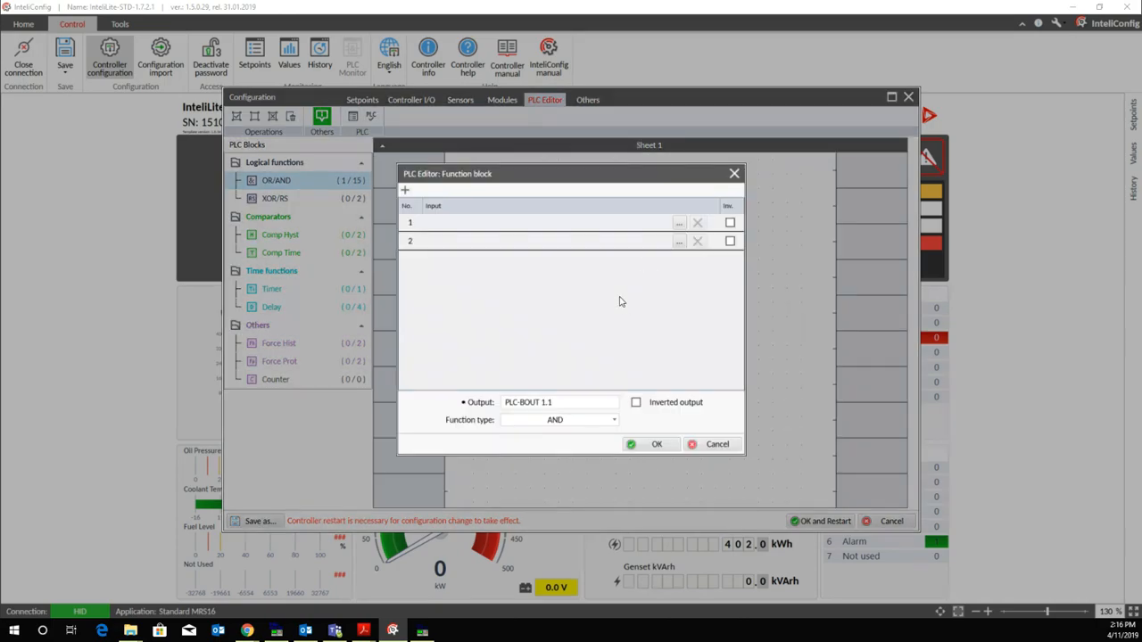
pyautogui.click(614, 421)
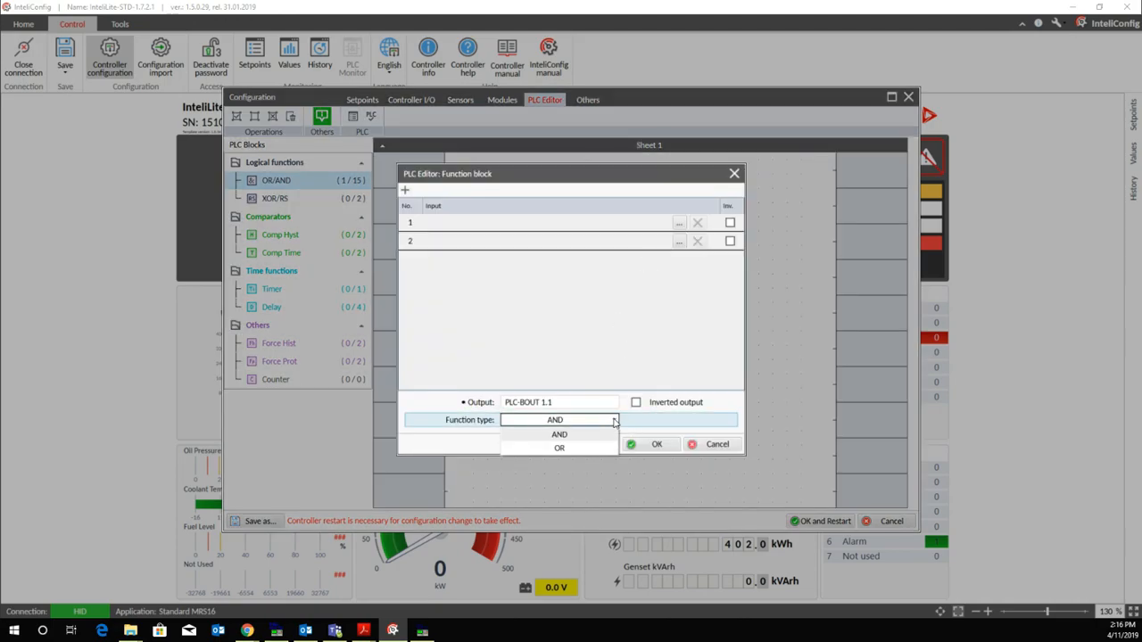
pyautogui.click(587, 449)
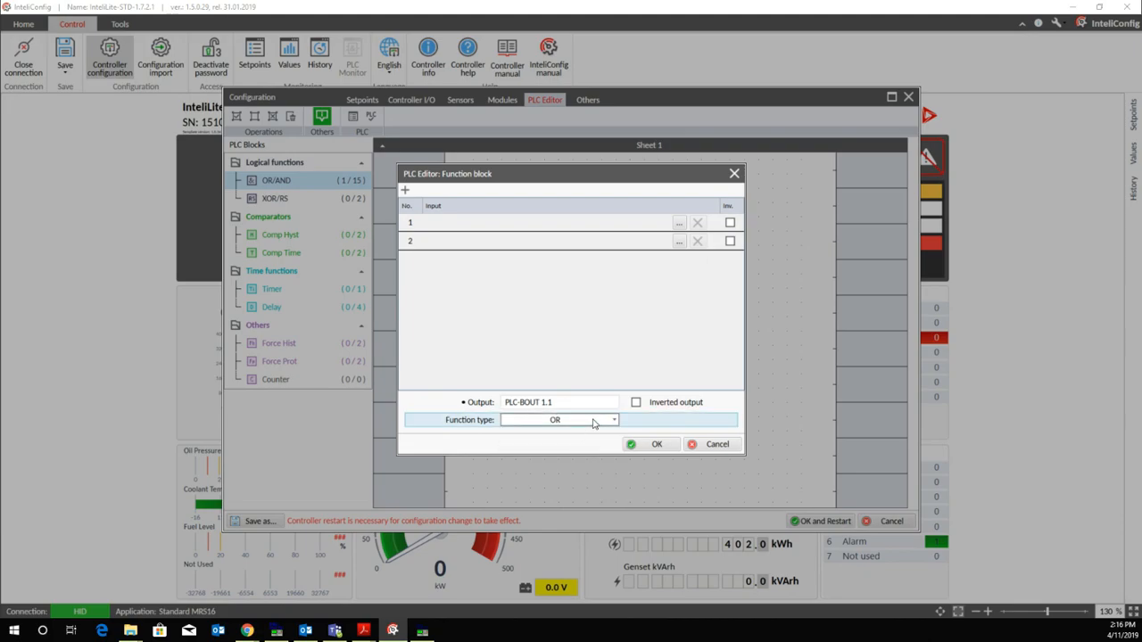
# Step: Assign Ready To Load from the Controller I/O group as input 1 of the OR block
pyautogui.click(678, 223)
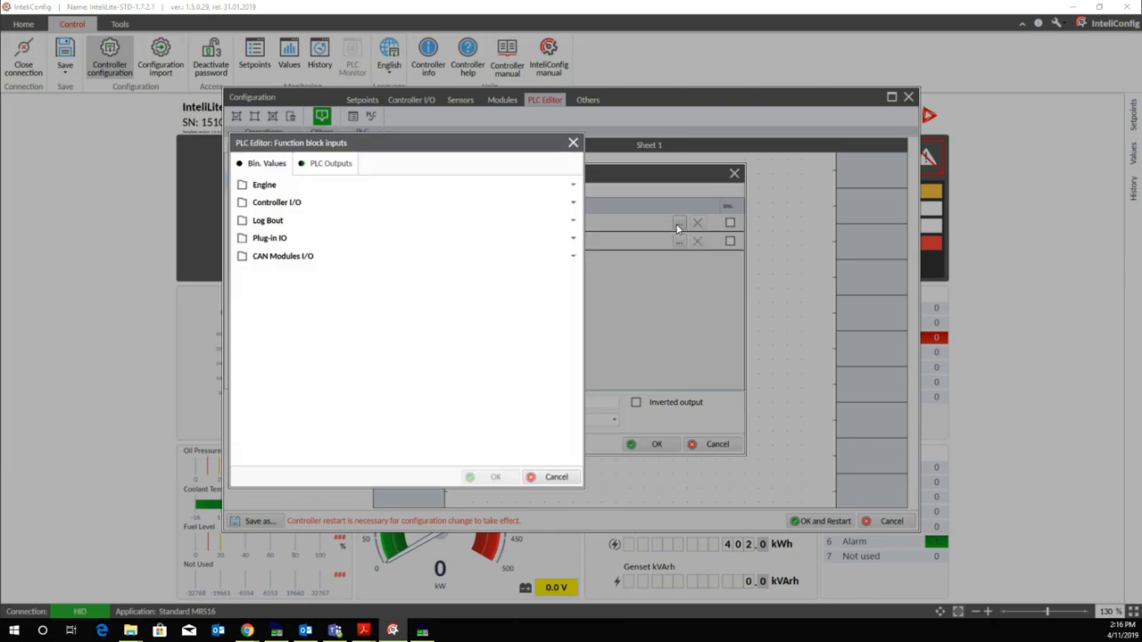
pyautogui.click(569, 188)
pyautogui.click(569, 189)
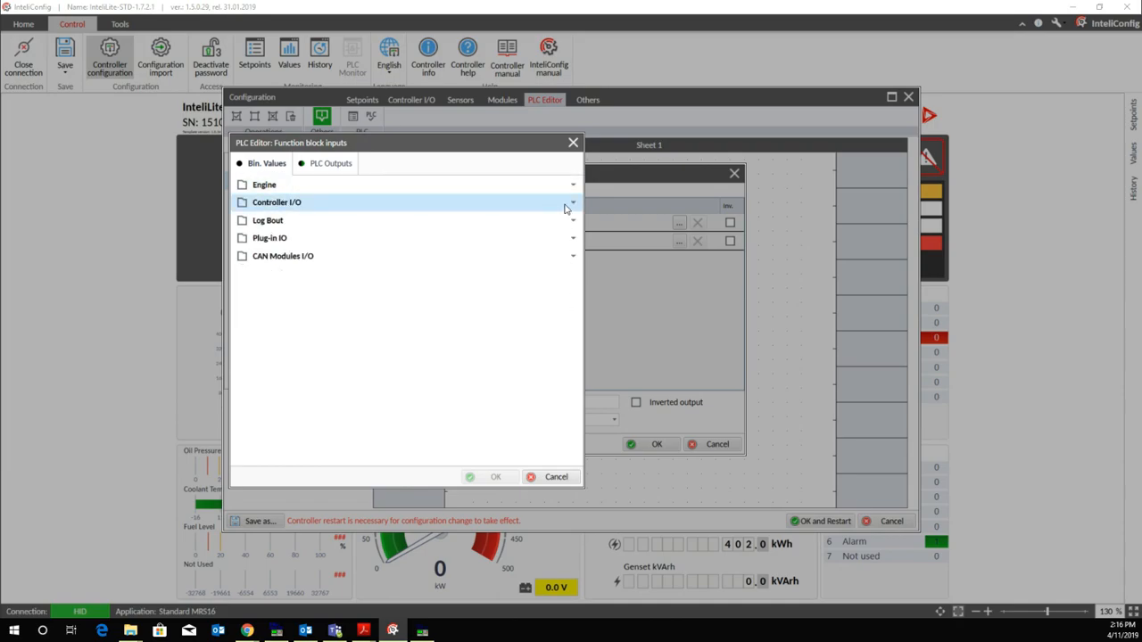
pyautogui.click(571, 203)
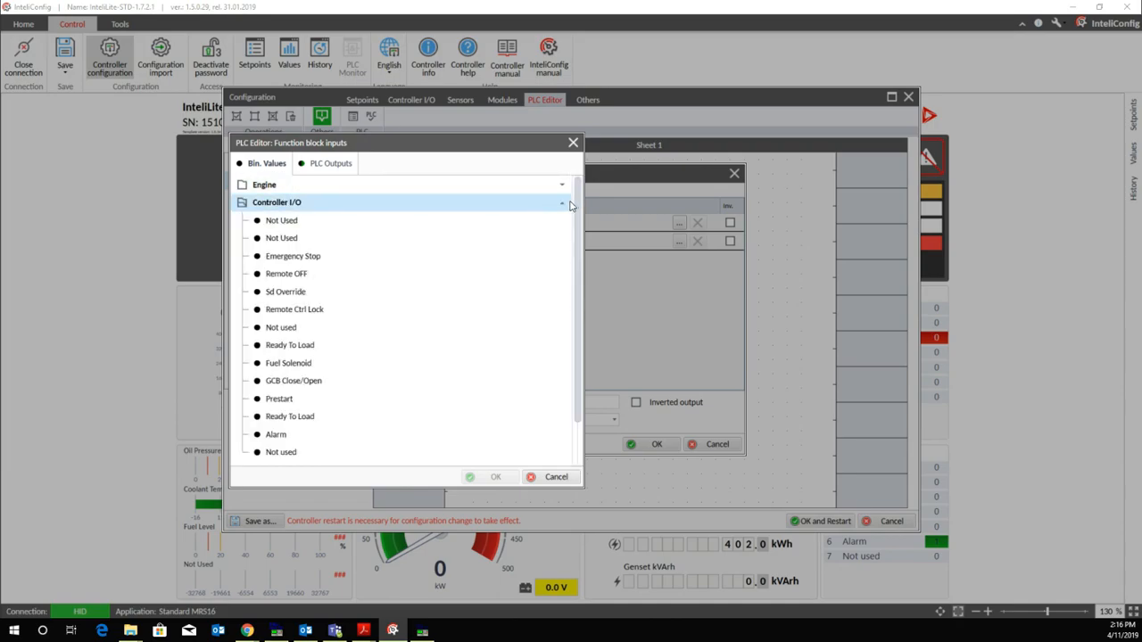
pyautogui.click(314, 346)
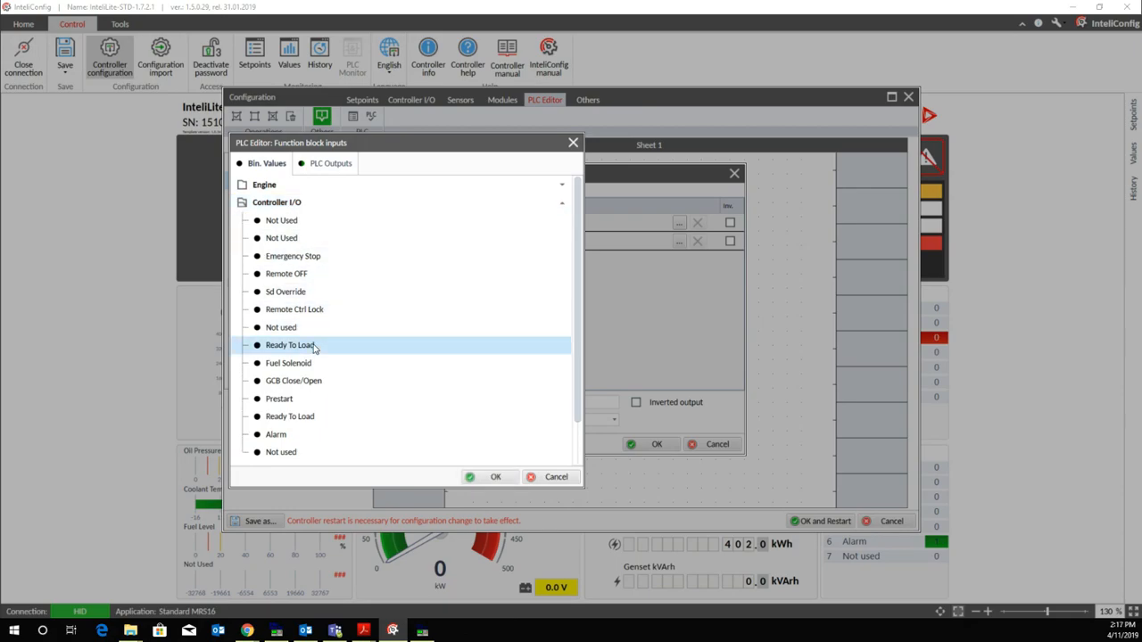
pyautogui.click(498, 478)
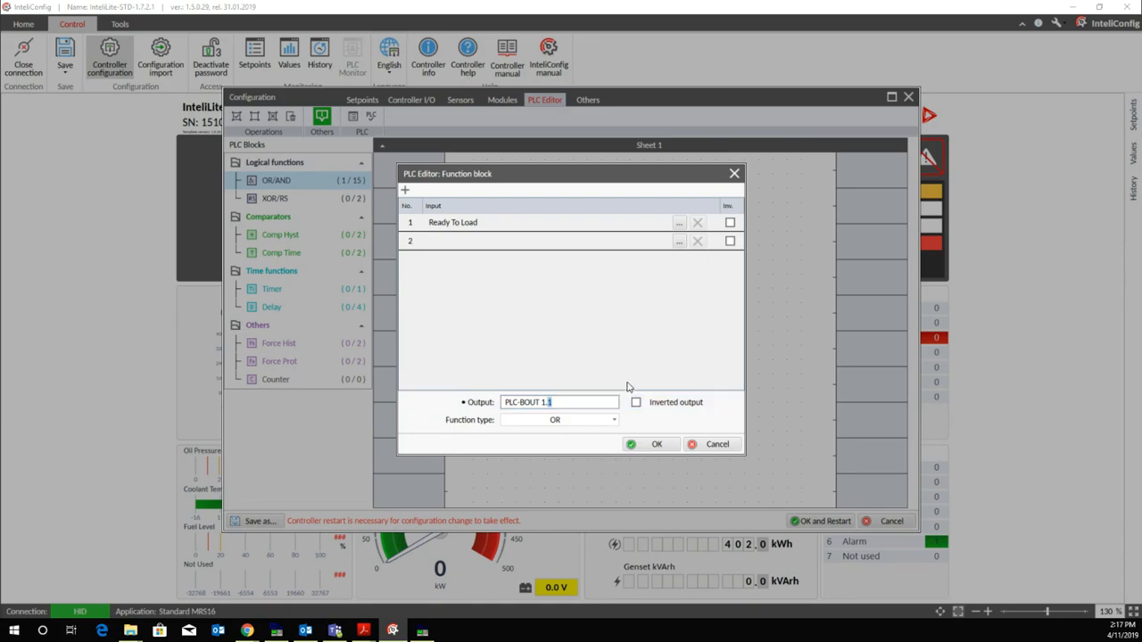
pyautogui.click(656, 444)
pyautogui.click(581, 319)
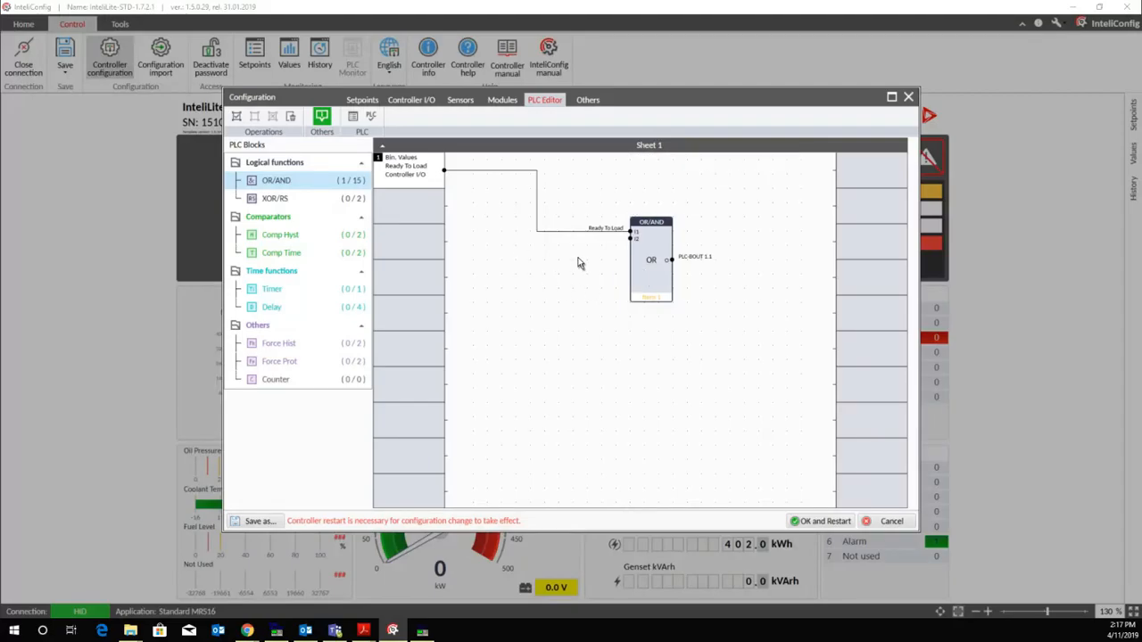
# Step: Add AL Common Sd from the Log Bout group as a sheet input and wire it to the OR block's second input
pyautogui.doubleClick(413, 244)
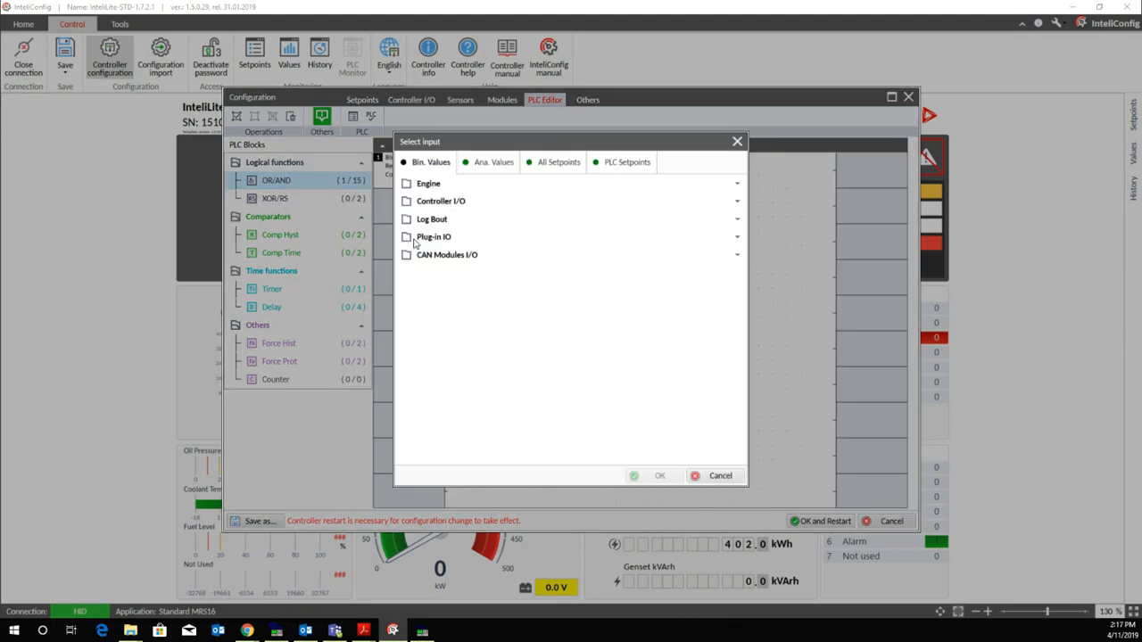
pyautogui.click(733, 220)
pyautogui.scroll(-4, 573, 331)
pyautogui.scroll(-5, 573, 336)
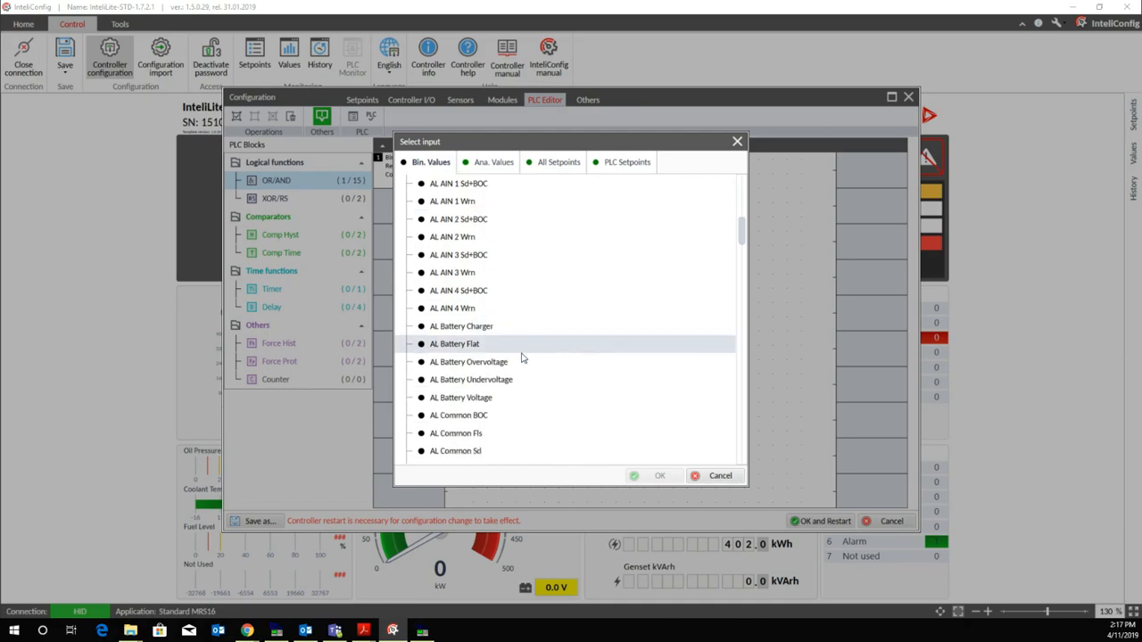
pyautogui.click(477, 452)
pyautogui.click(658, 475)
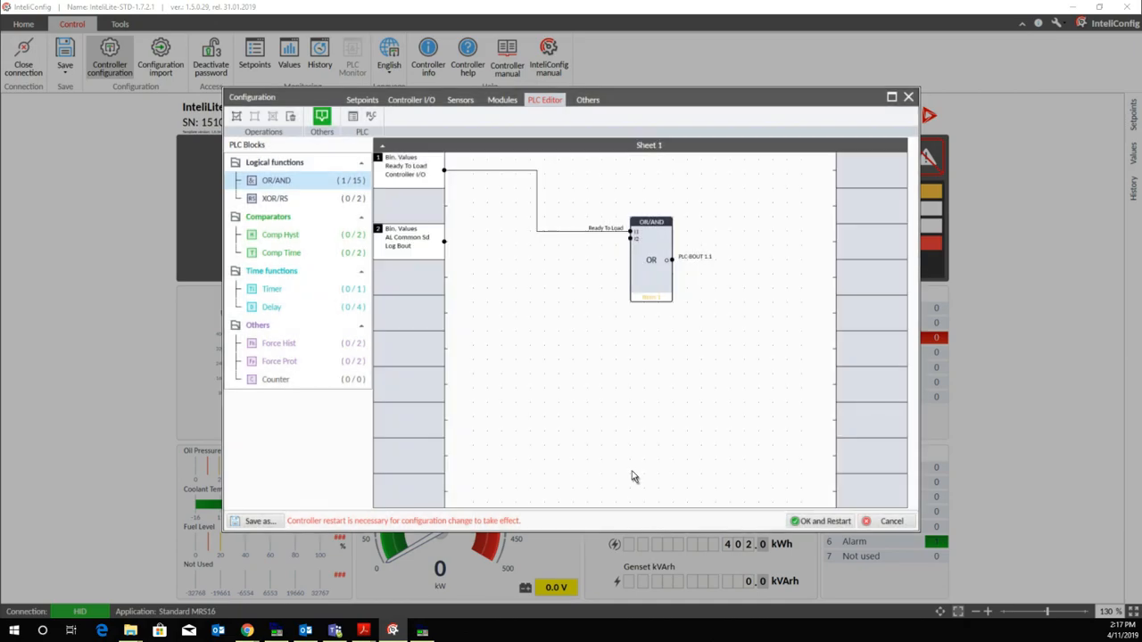
pyautogui.moveTo(449, 247); pyautogui.dragTo(632, 244)
# Step: Wire the OR block's output to the third output slot of Sheet 1
pyautogui.moveTo(673, 259); pyautogui.dragTo(843, 240)
pyautogui.click(858, 247)
pyautogui.moveTo(673, 262); pyautogui.dragTo(834, 241)
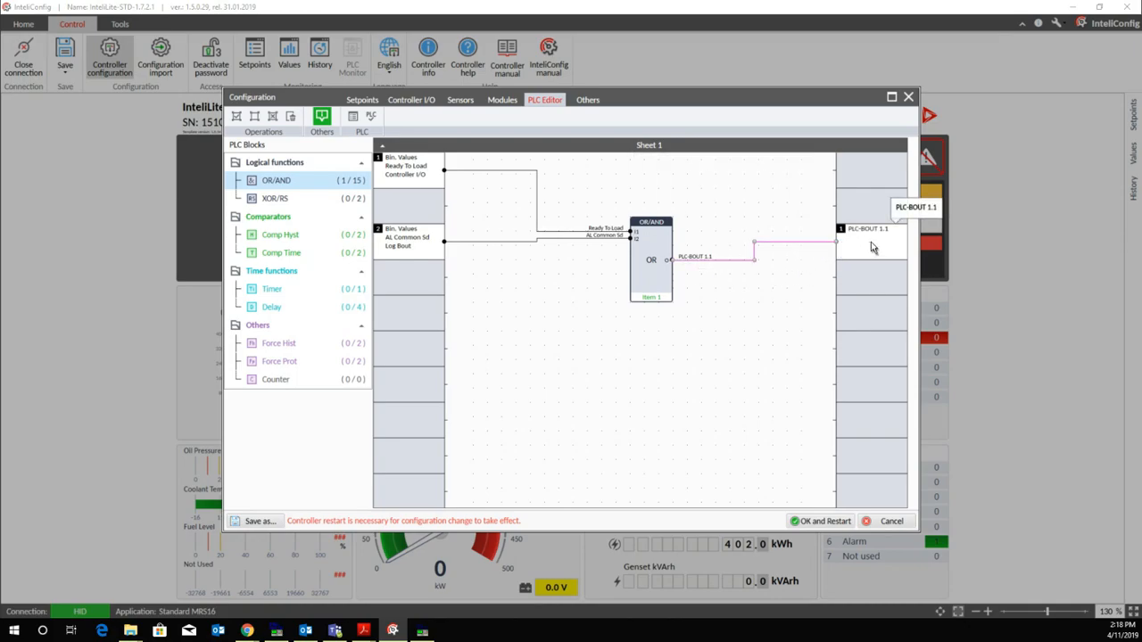
# Step: Connect the PLC-BOUT 1.1 binary output to the controller's unused physical output BO7
pyautogui.doubleClick(873, 247)
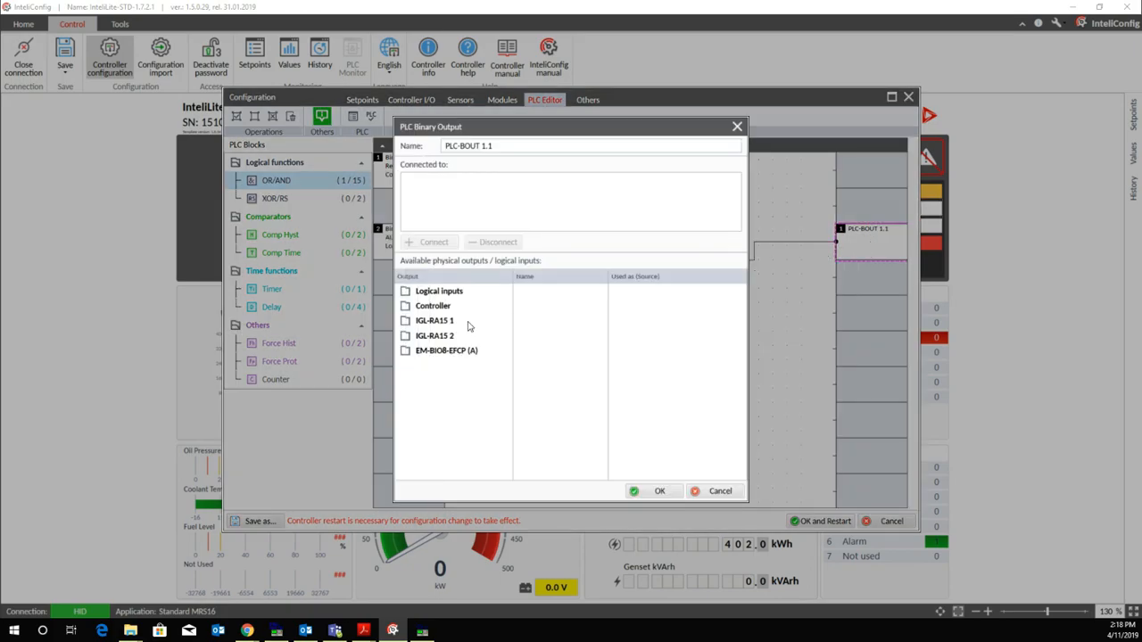
pyautogui.doubleClick(437, 294)
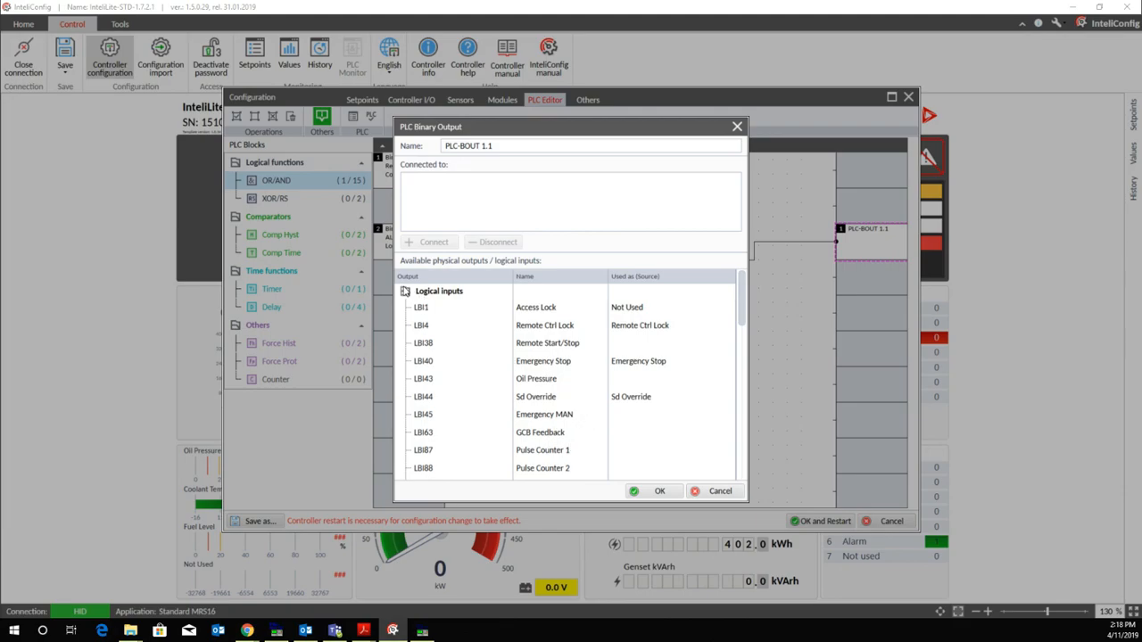
pyautogui.click(405, 292)
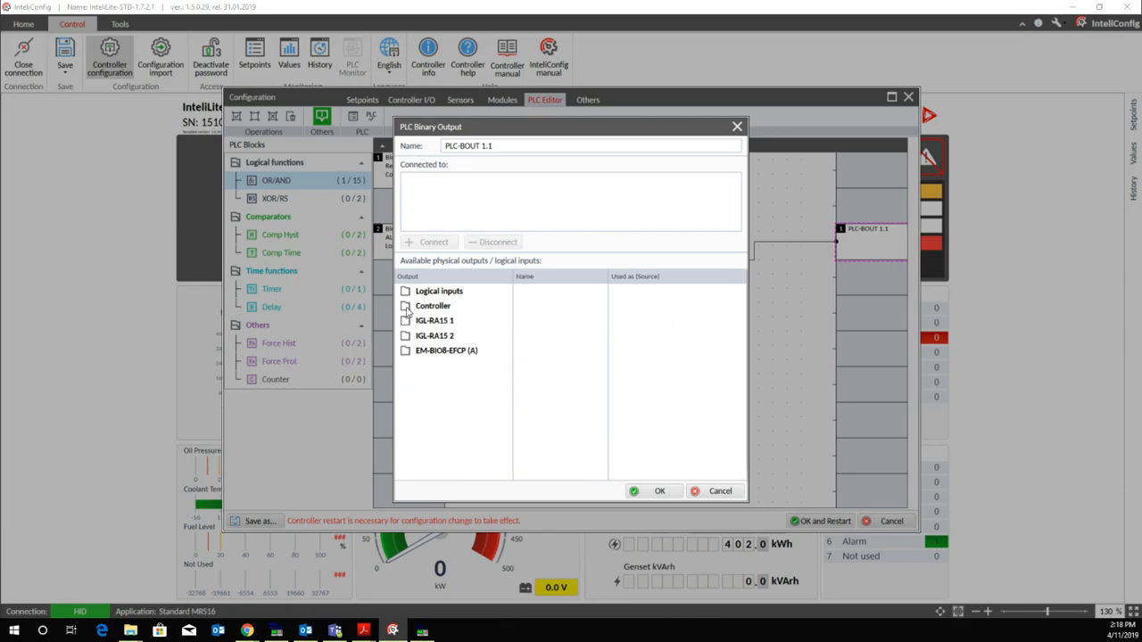
pyautogui.click(406, 307)
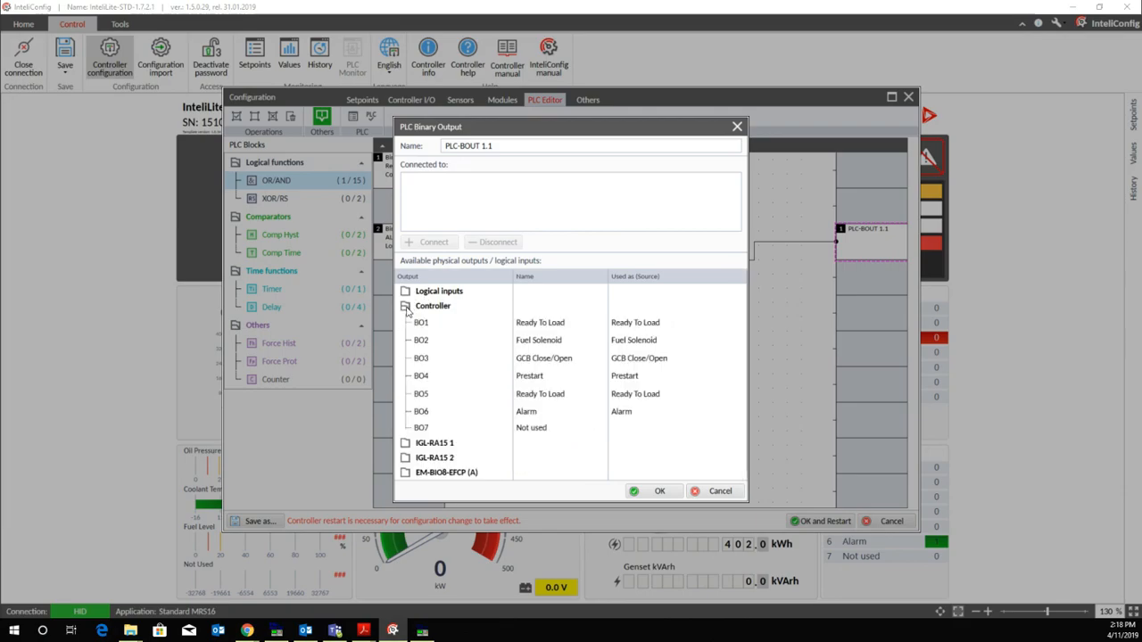
pyautogui.click(538, 432)
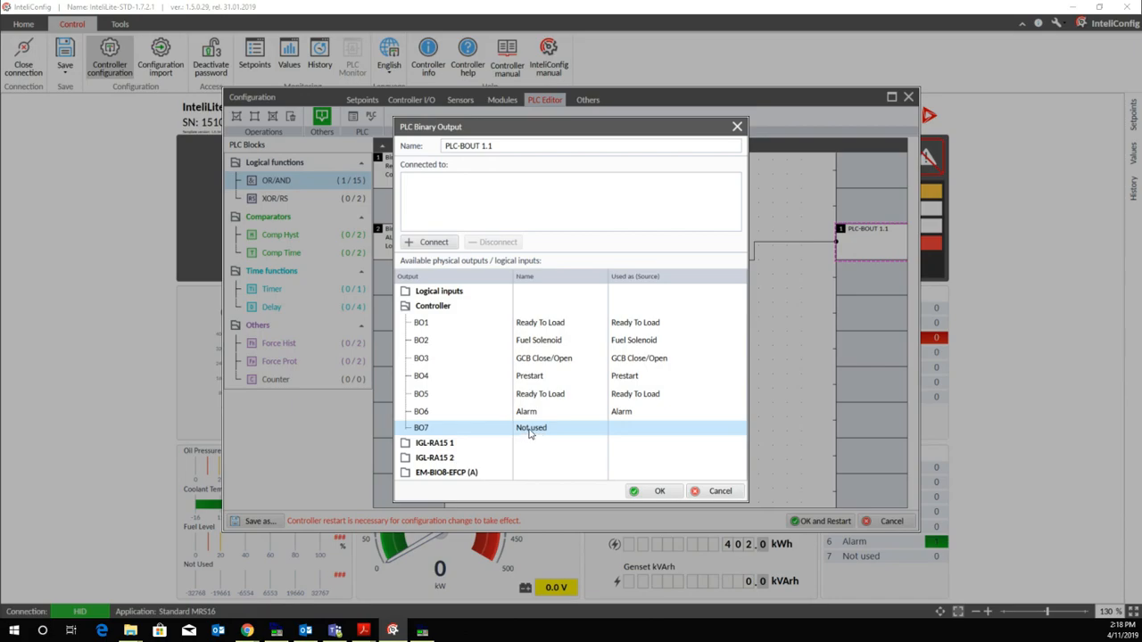
pyautogui.click(434, 242)
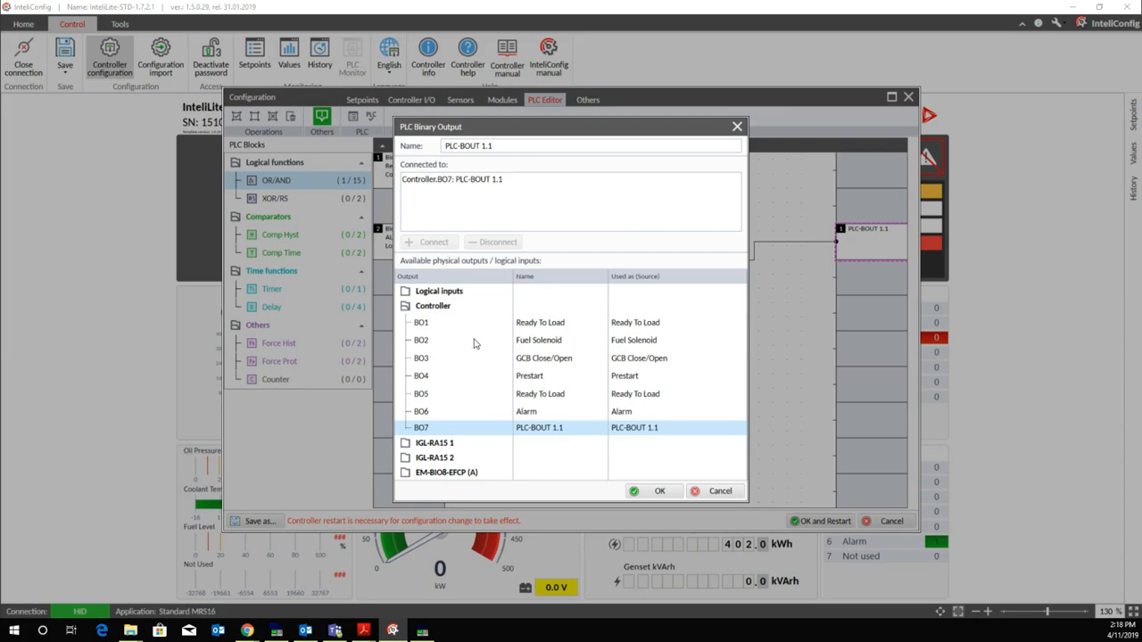
pyautogui.click(660, 492)
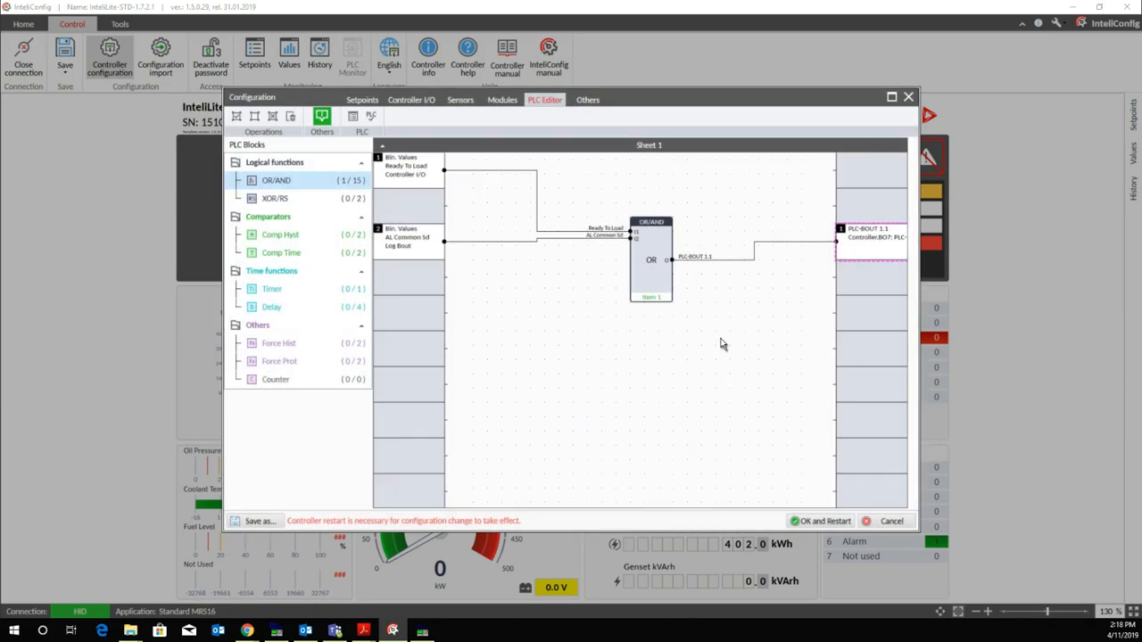
pyautogui.click(701, 358)
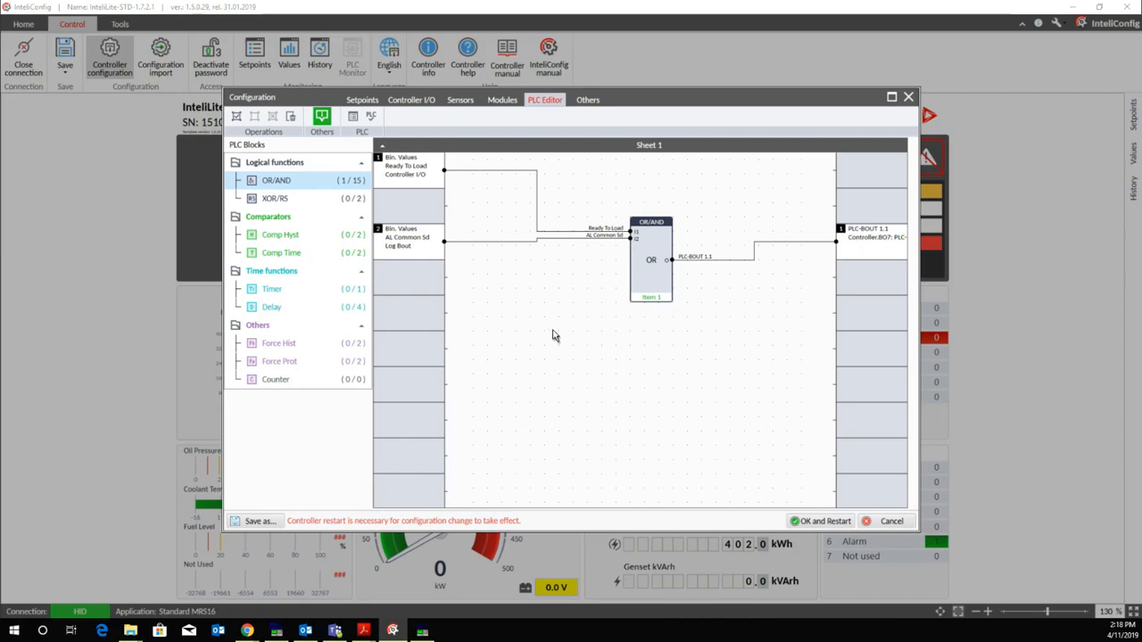
# Step: Replace the ComAp line of the controller's init screen with "My Company"
pyautogui.click(589, 101)
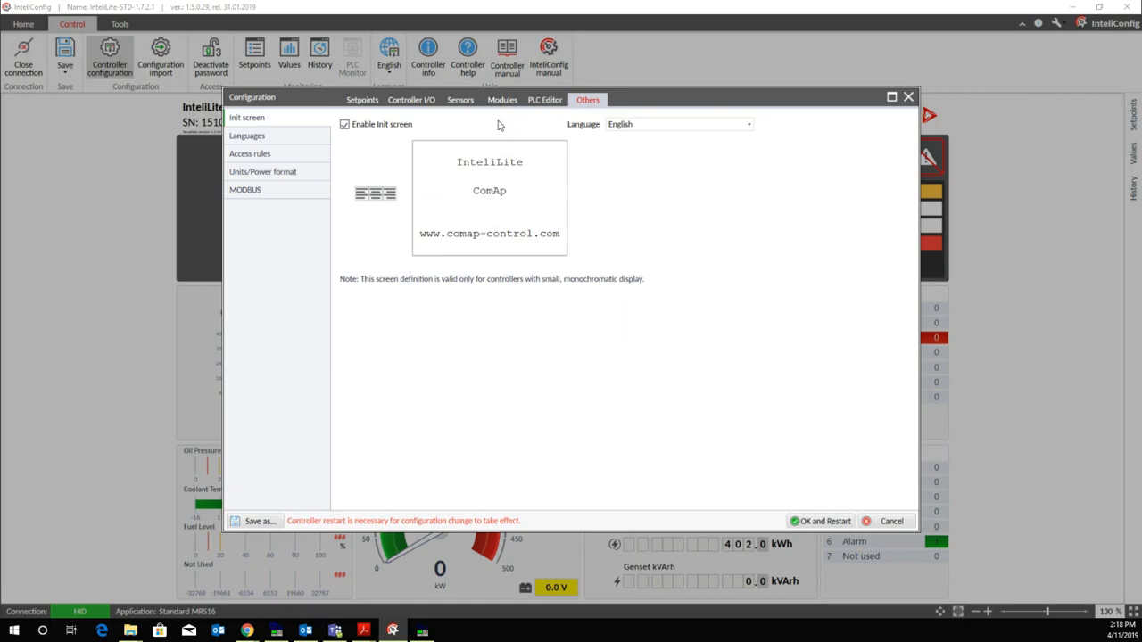
pyautogui.click(508, 191)
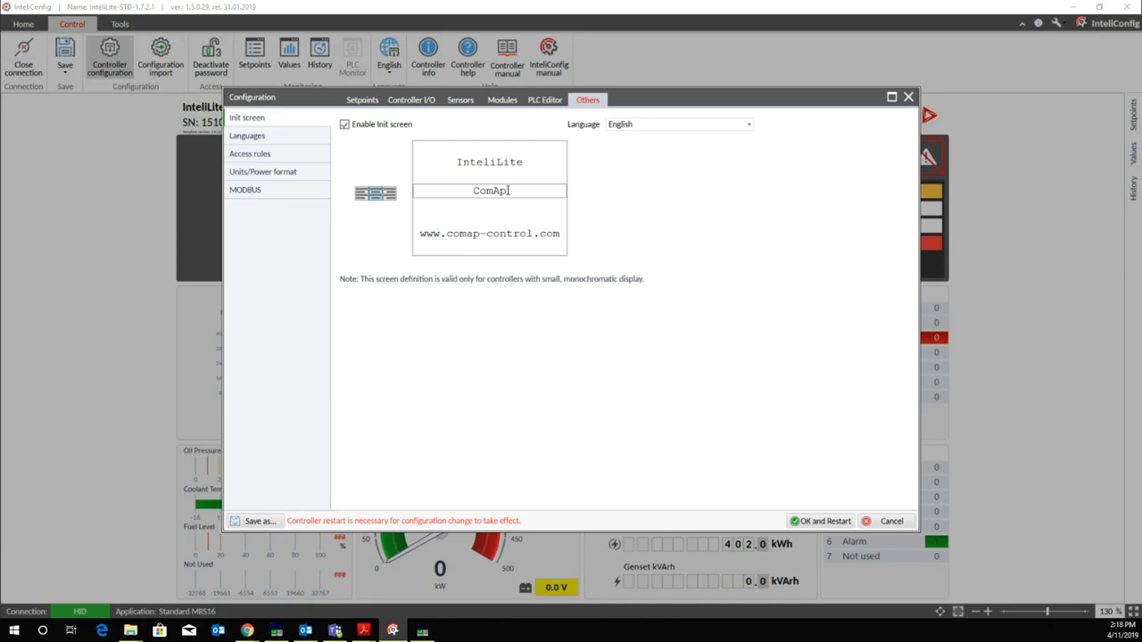
pyautogui.press('BackSpace')
pyautogui.press('BackSpace')
pyautogui.press('BackSpace')
pyautogui.press('BackSpace')
pyautogui.write('My Company')
pyautogui.click(496, 222)
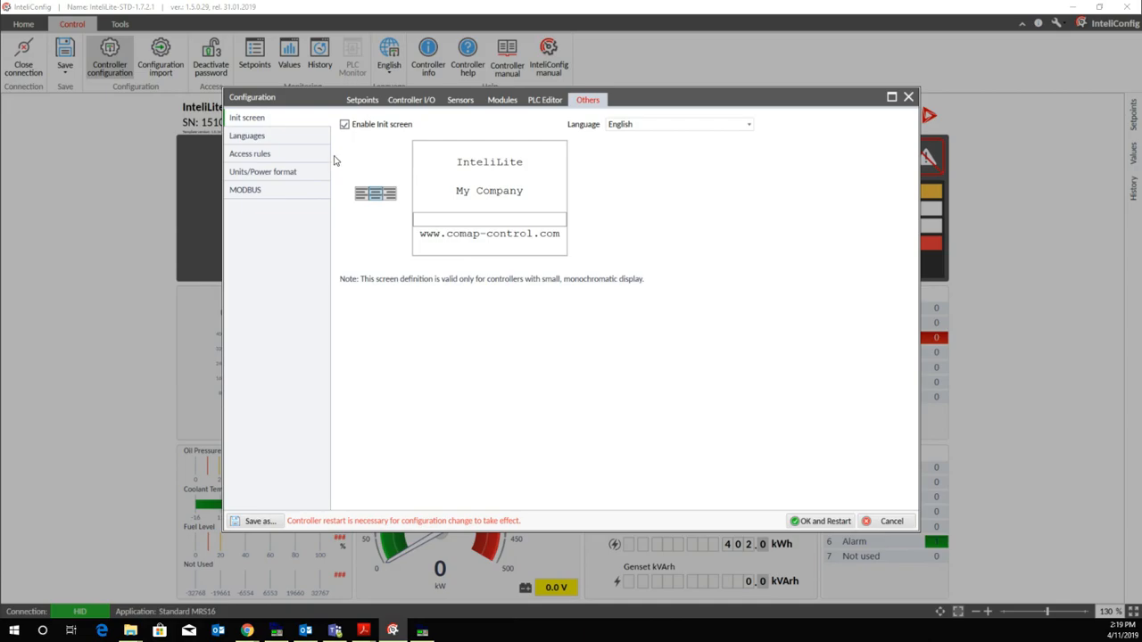
# Step: Add Czech to the languages in the controller and remove Chinese from them
pyautogui.click(309, 144)
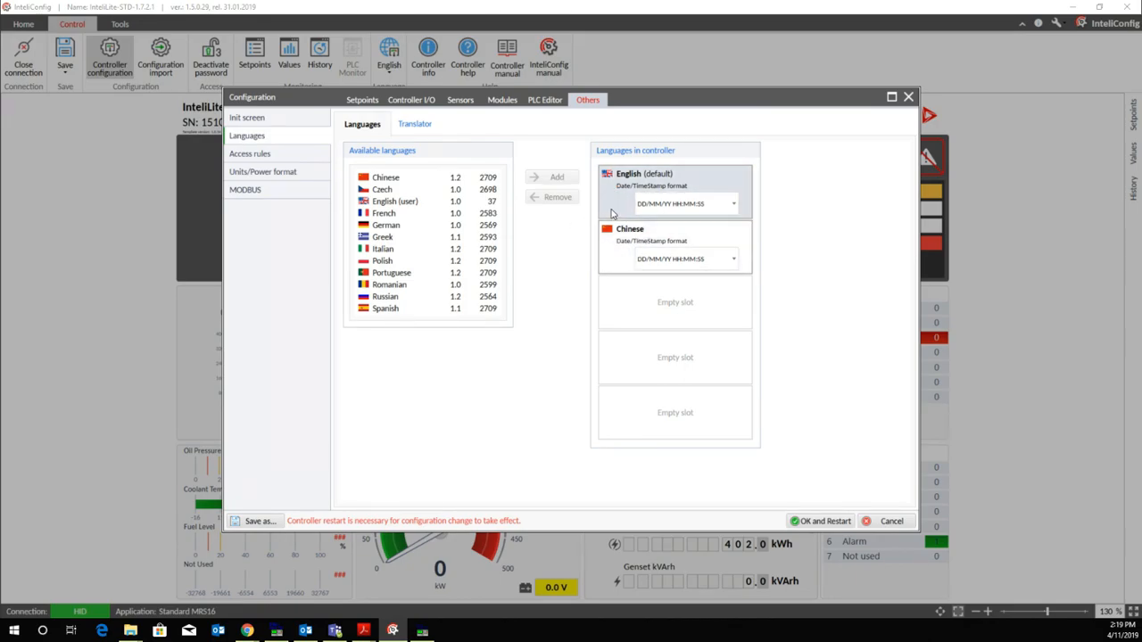
pyautogui.click(412, 189)
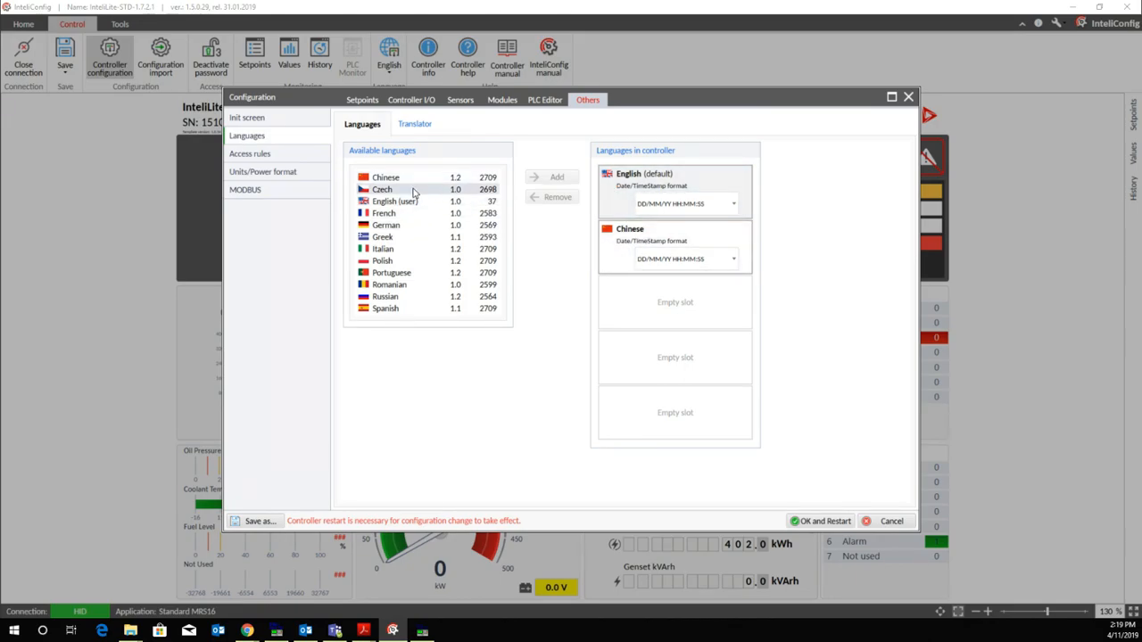
pyautogui.click(541, 180)
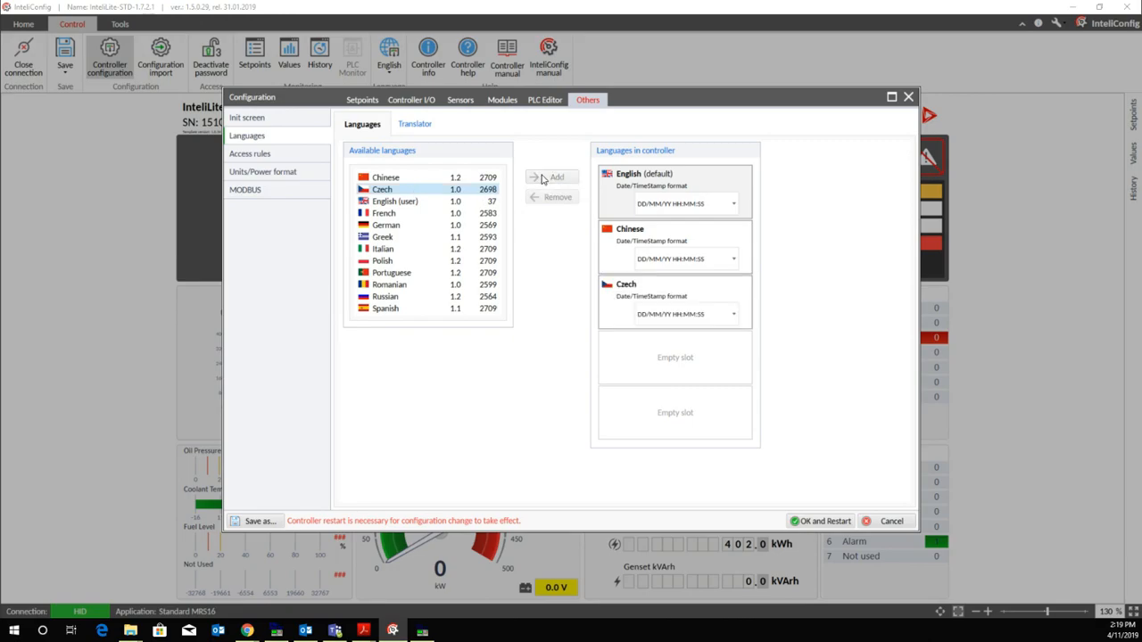
pyautogui.click(664, 237)
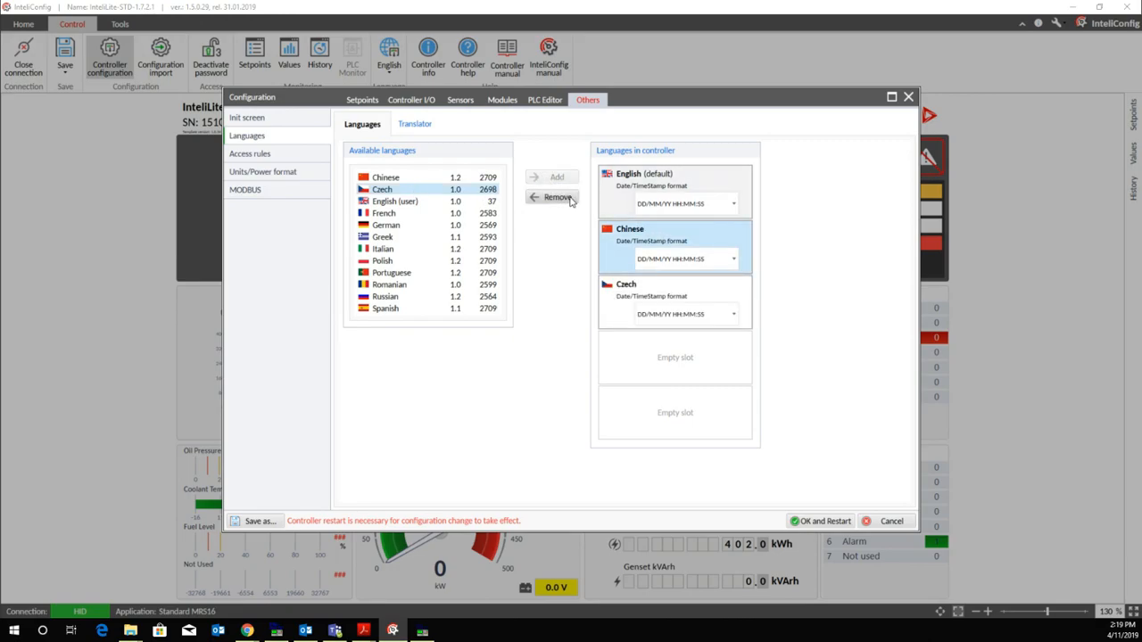
pyautogui.click(568, 199)
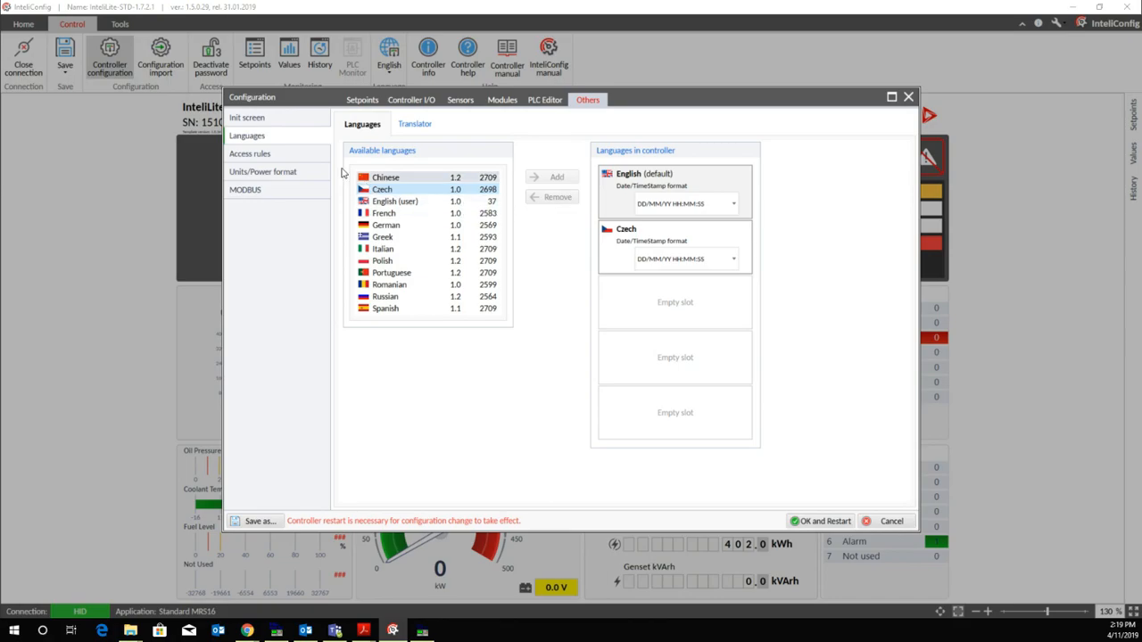
# Step: Examine the access rules for the Basic Settings, PLC and Commands groups, including each user role's permissions
pyautogui.click(259, 154)
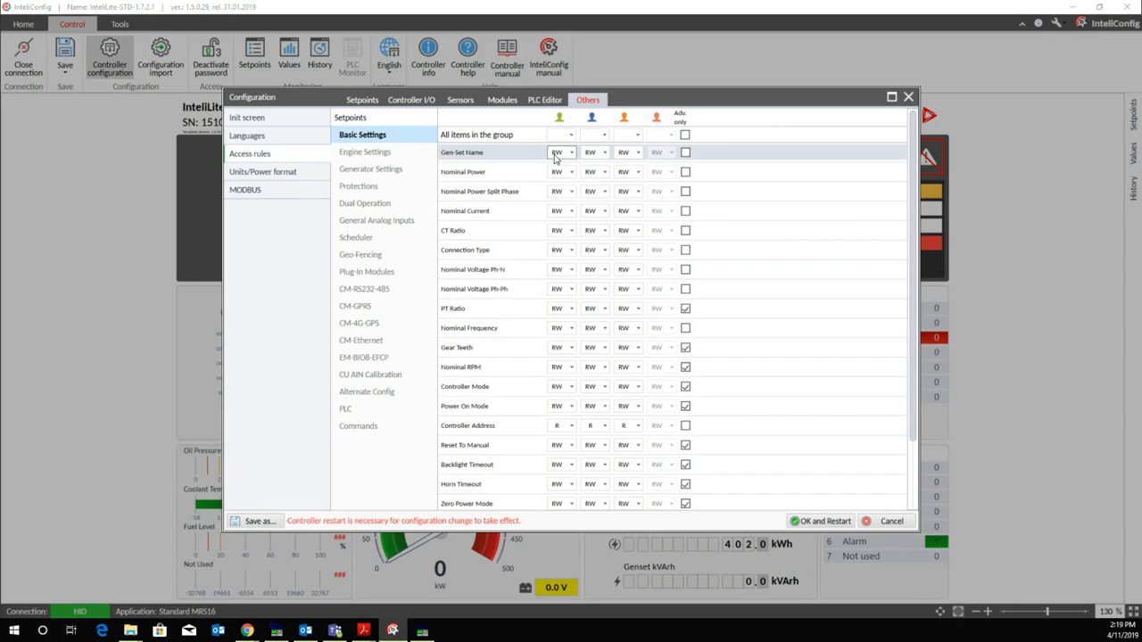
pyautogui.click(366, 414)
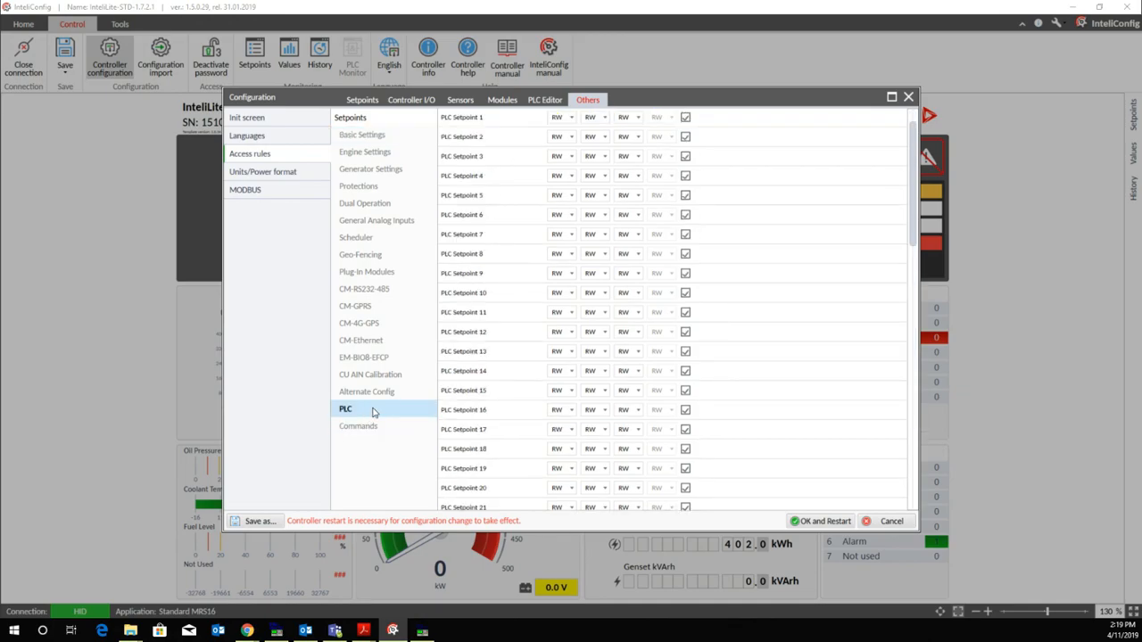
pyautogui.scroll(-3, 588, 398)
pyautogui.scroll(3, 588, 399)
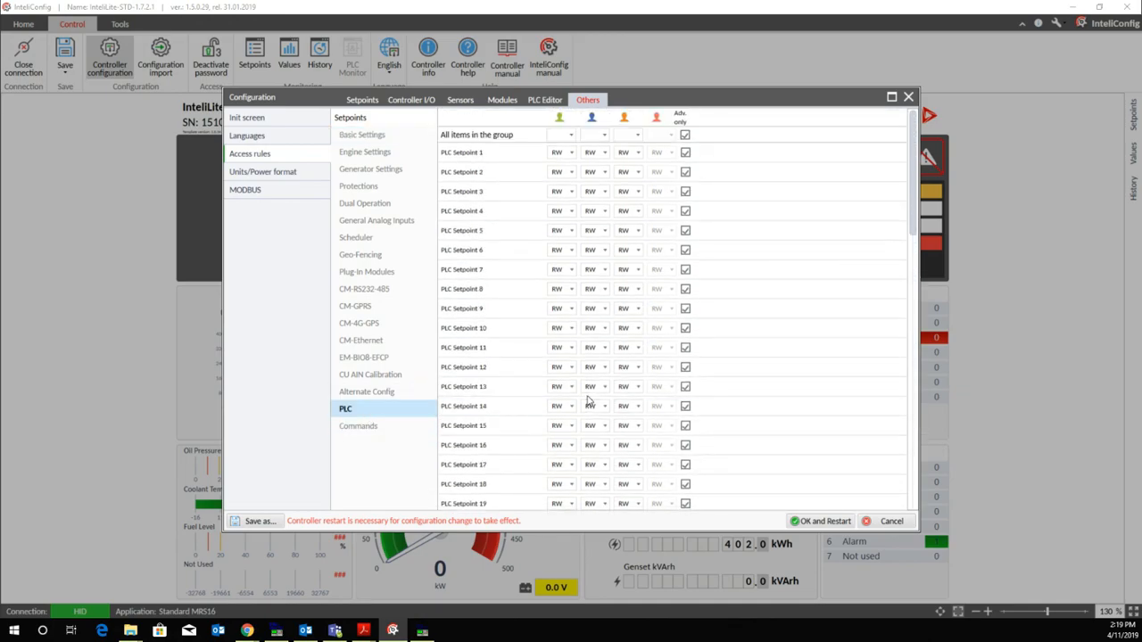
pyautogui.click(361, 427)
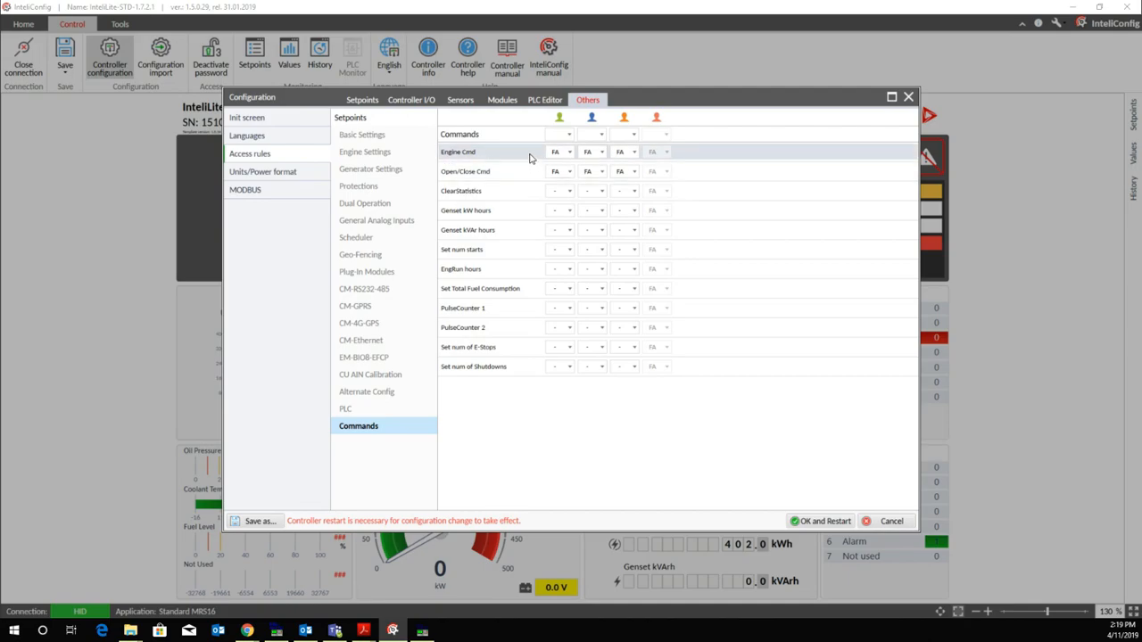
# Step: Set the controller's units to US and its power format to Decimals
pyautogui.click(299, 180)
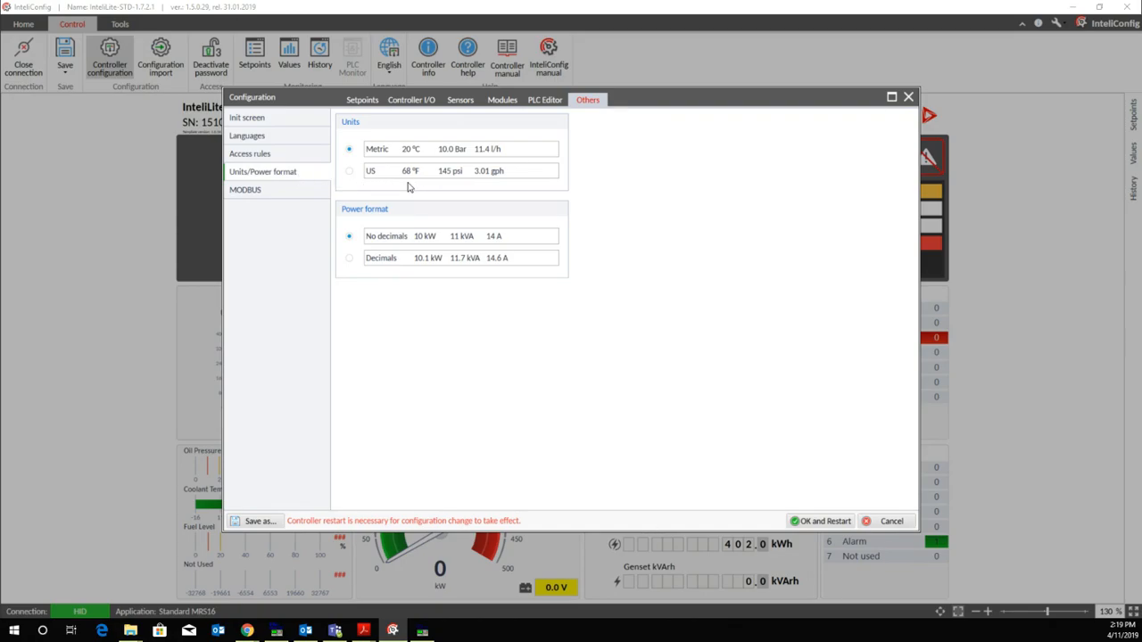
pyautogui.click(348, 171)
pyautogui.click(349, 259)
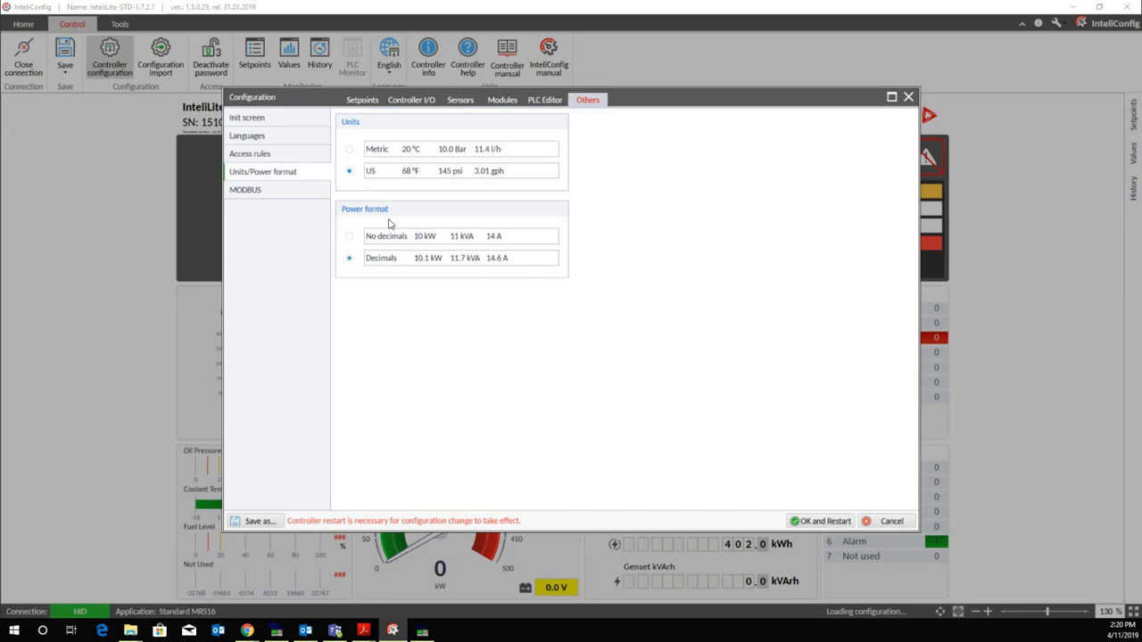
# Step: Examine the MODBUS address list of binary objects, and close the controller configuration without applying its changes
pyautogui.click(293, 196)
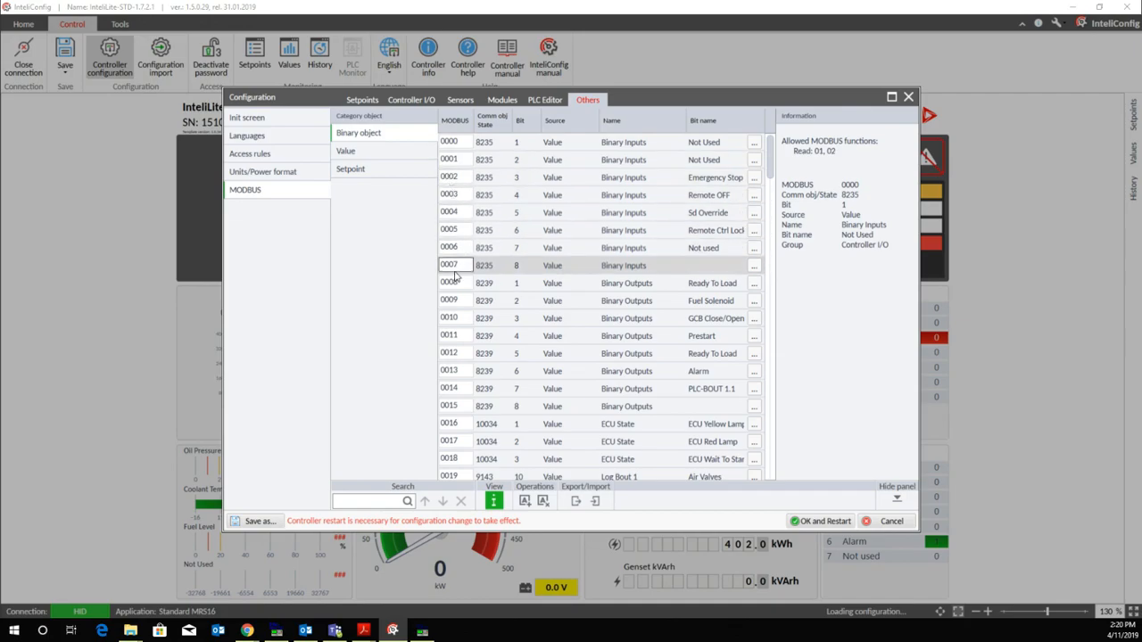
pyautogui.scroll(-5, 457, 330)
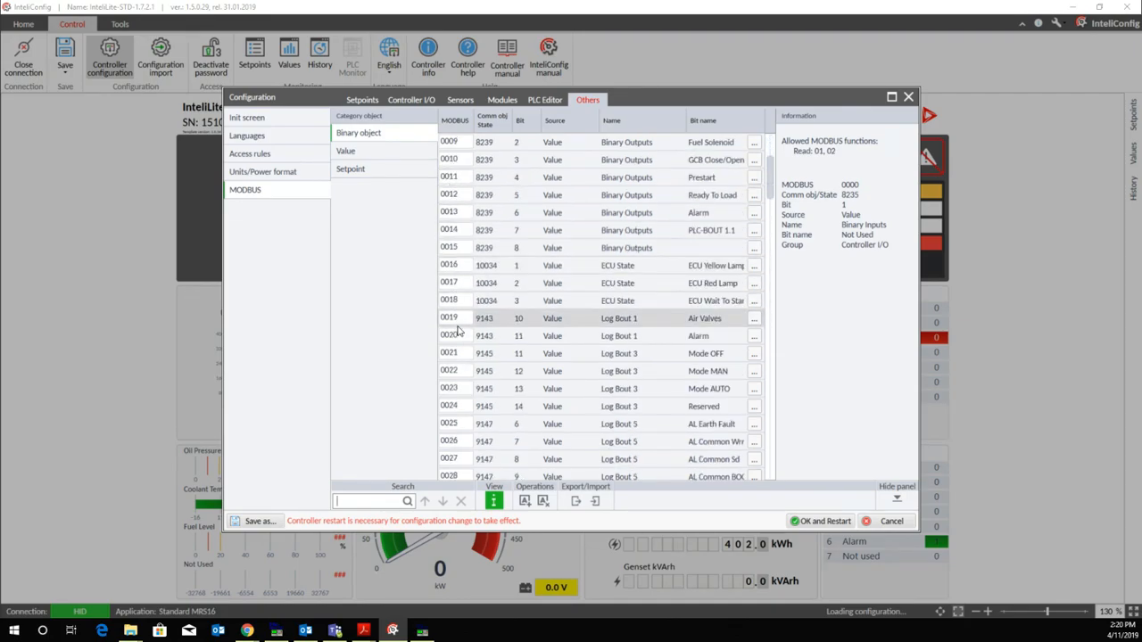
pyautogui.scroll(-13, 458, 332)
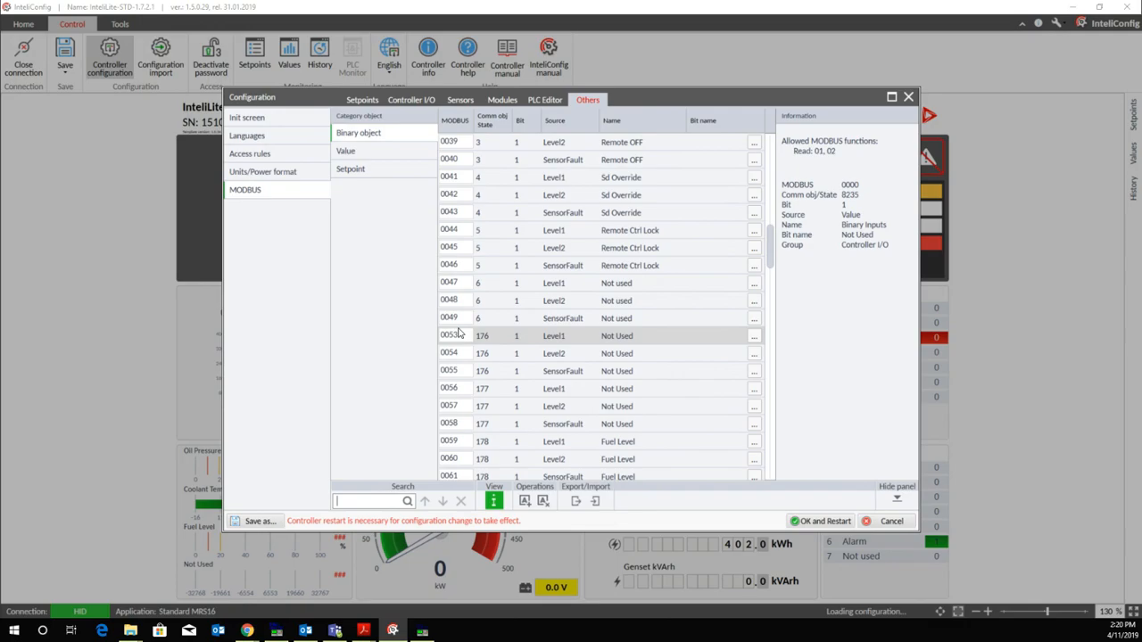
pyautogui.scroll(18, 458, 334)
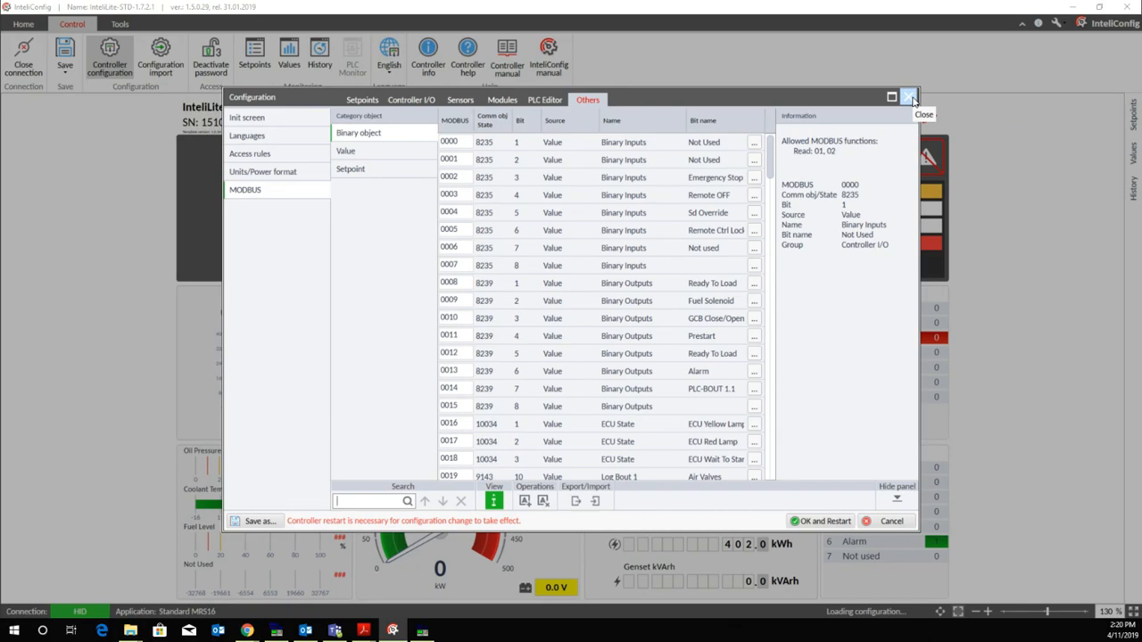
pyautogui.click(910, 98)
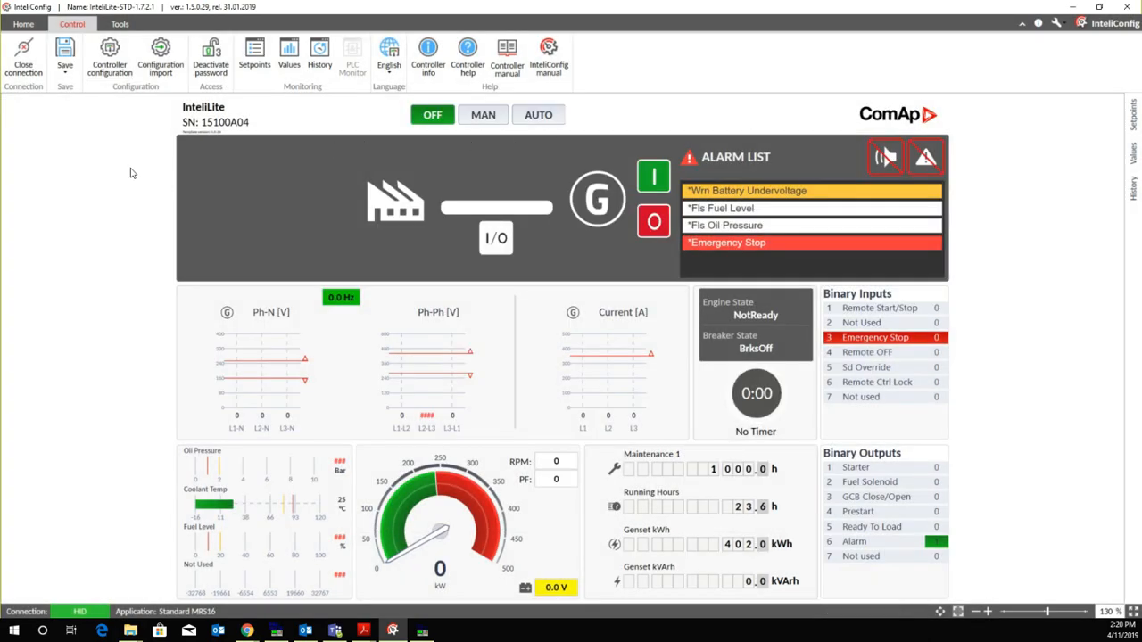
# Step: Generate the MODBUS configuration image as cfgmodbus.txt in the Curves folder, replacing the existing file
pyautogui.click(122, 28)
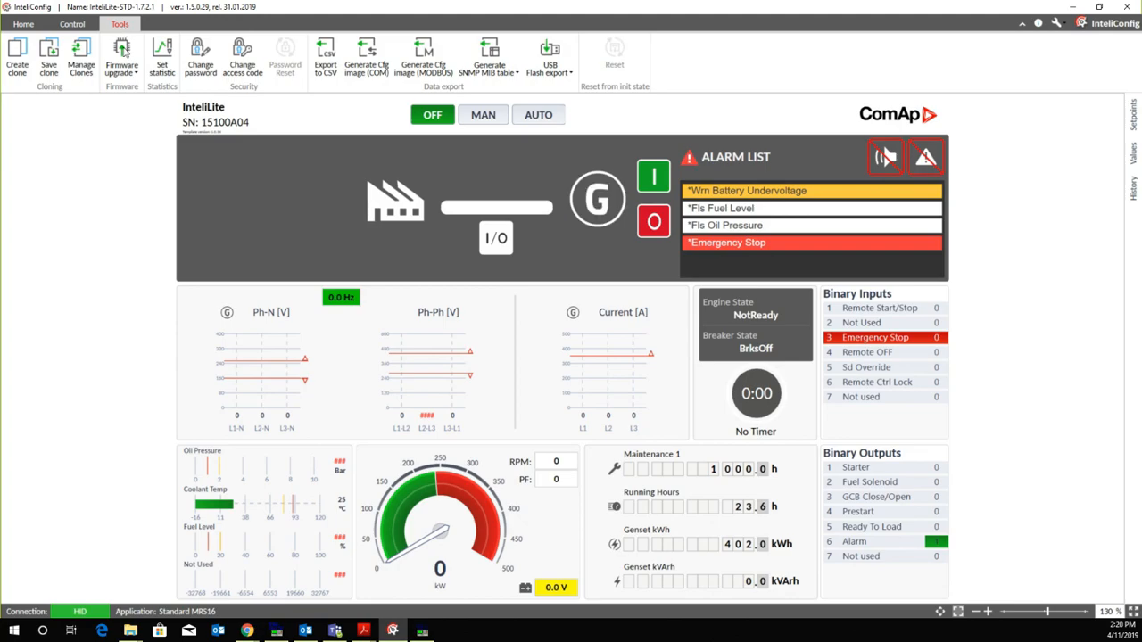
pyautogui.click(438, 60)
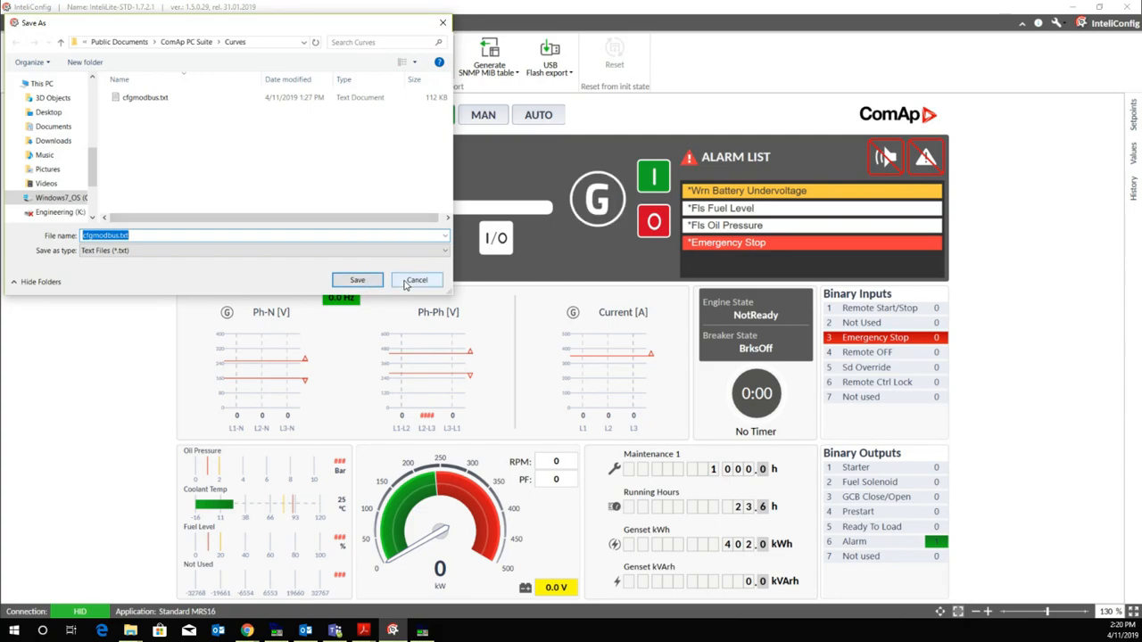
pyautogui.click(373, 282)
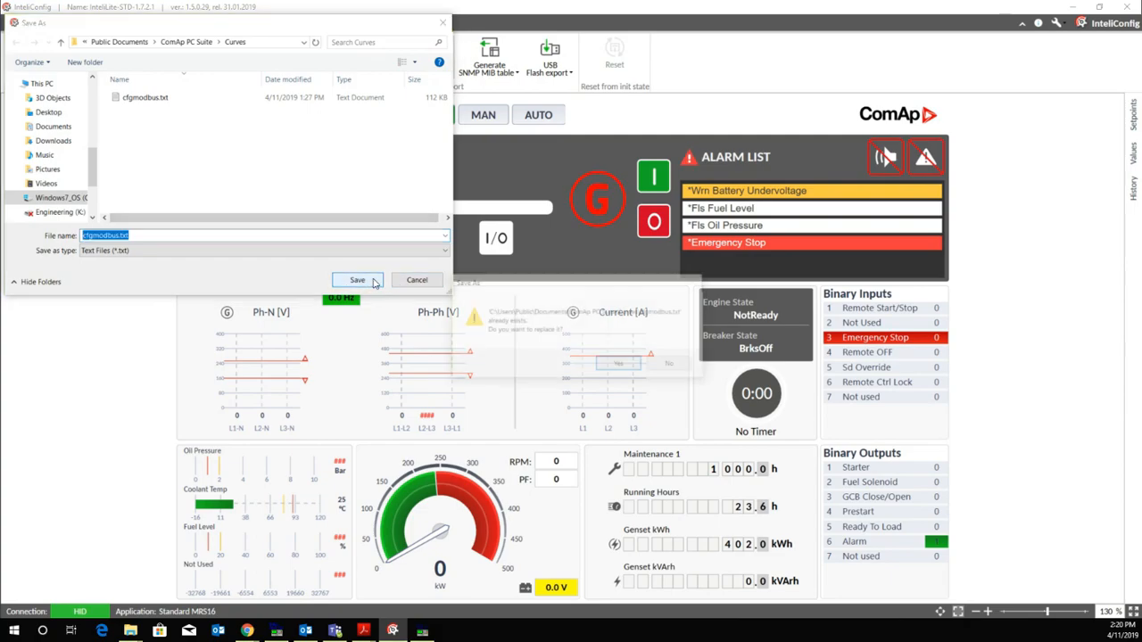
pyautogui.click(623, 361)
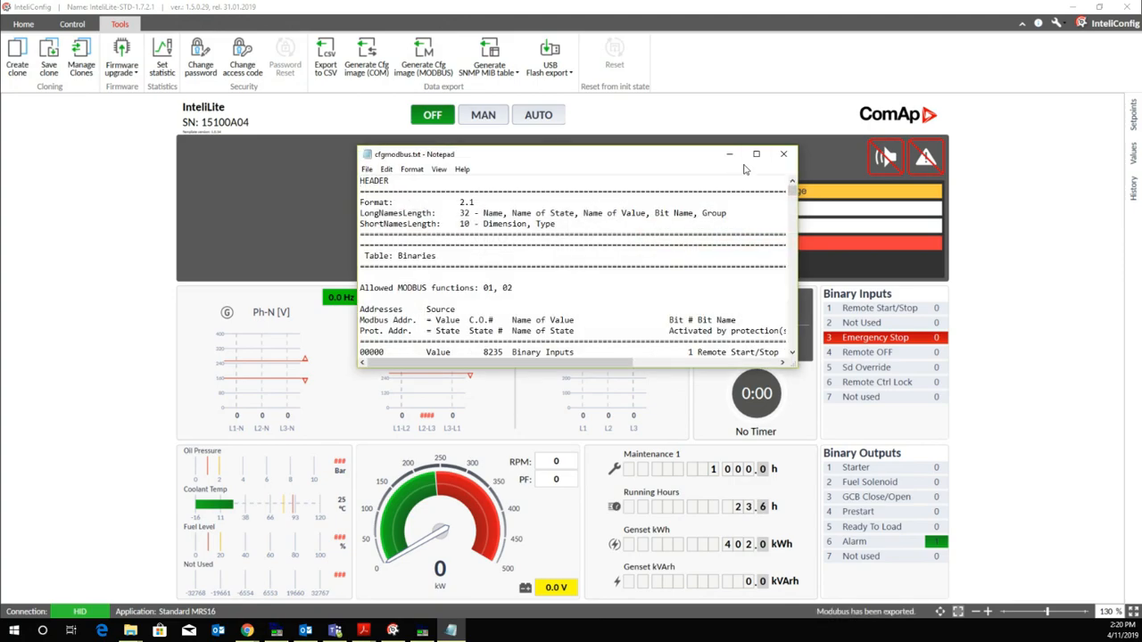
# Step: Review the Binaries table of the exported cfgmodbus.txt in a maximized Notepad window and close the file
pyautogui.click(756, 157)
pyautogui.scroll(-6, 295, 213)
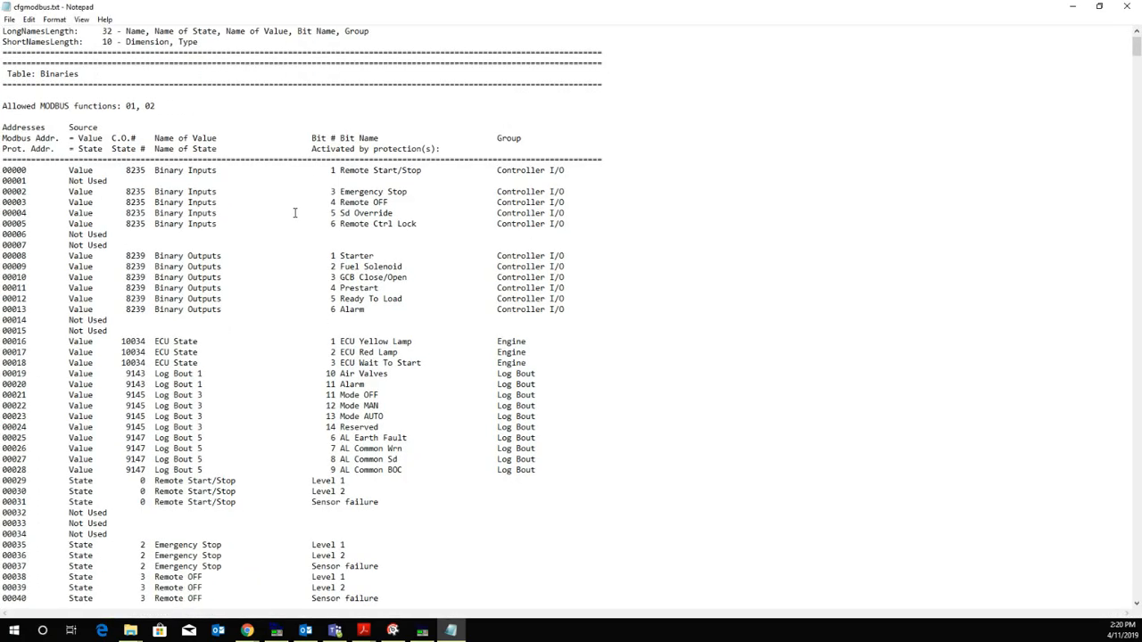
pyautogui.scroll(-12, 294, 213)
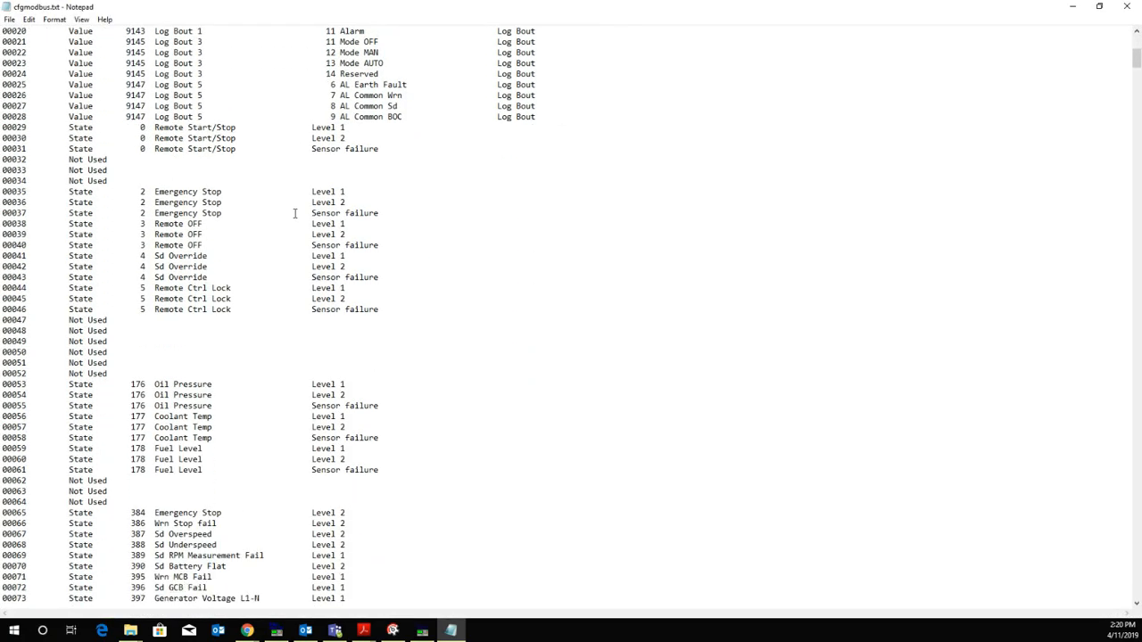
pyautogui.scroll(2, 294, 213)
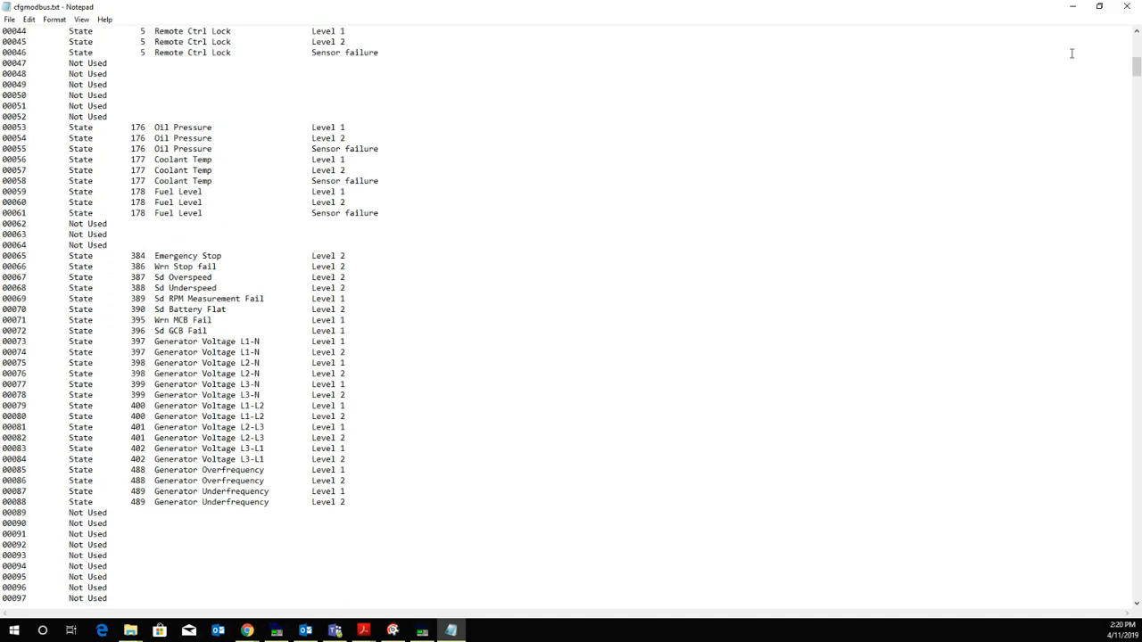
pyautogui.click(1126, 7)
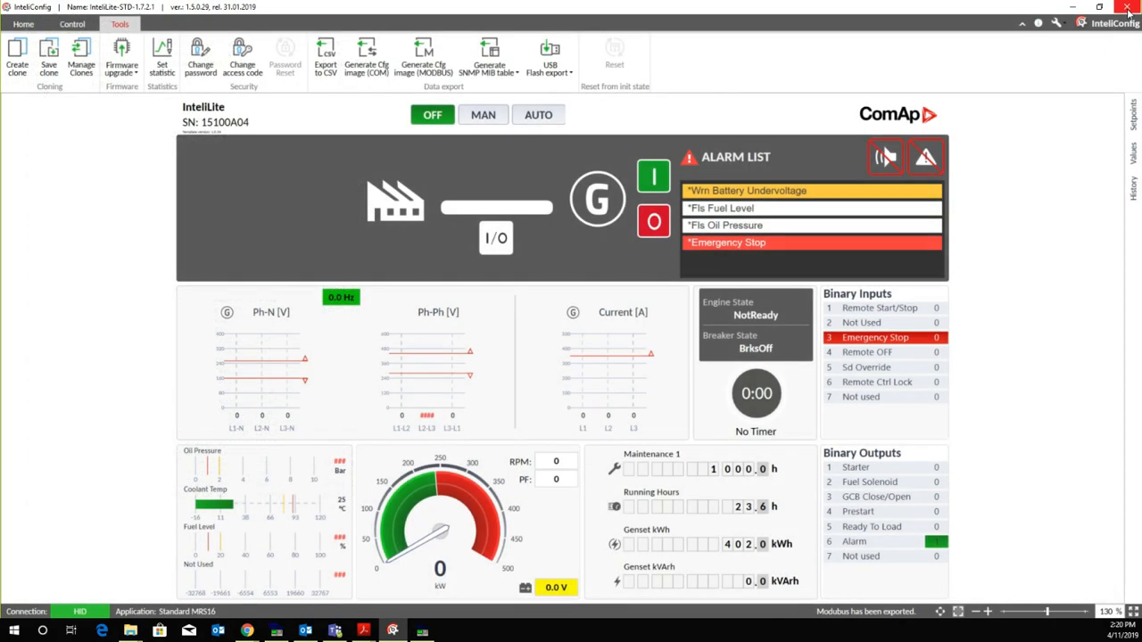